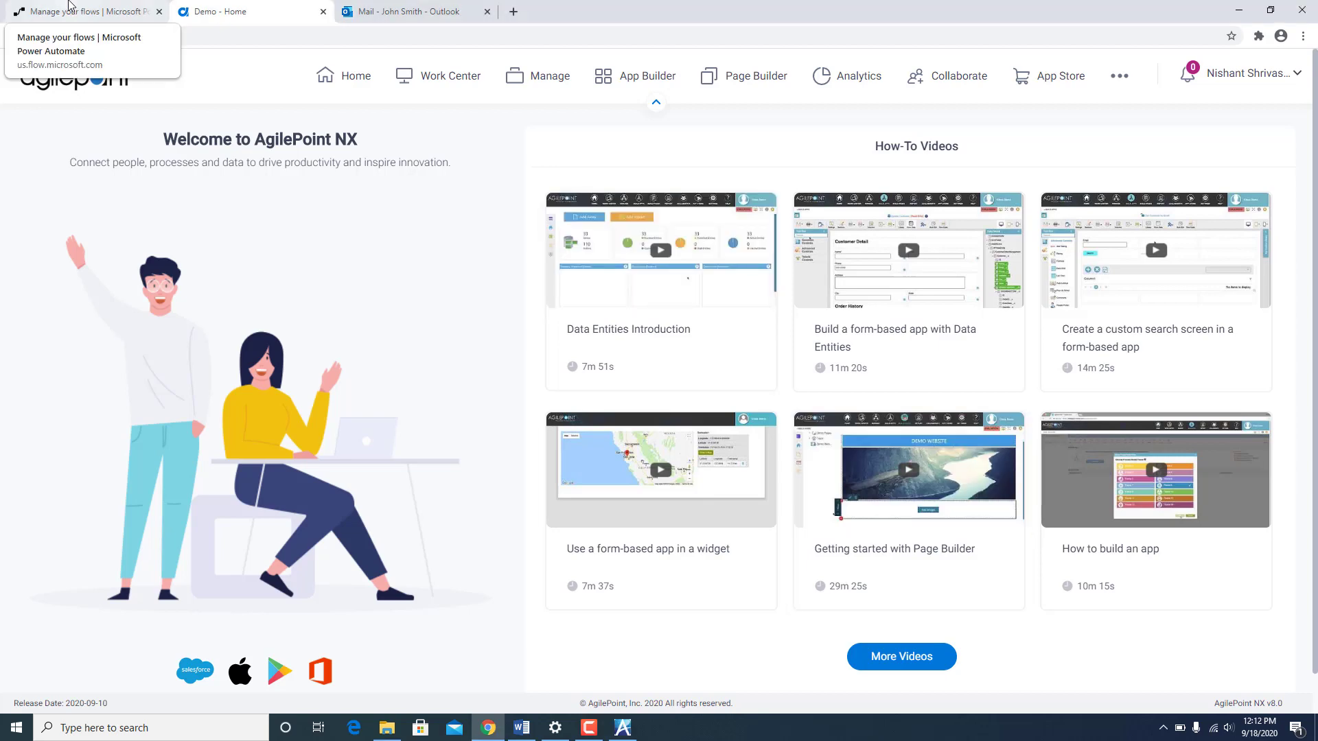
Step: Switch to Power Automate and list the UI flows, showing Tax Controversy Tracker
left_click(71, 8)
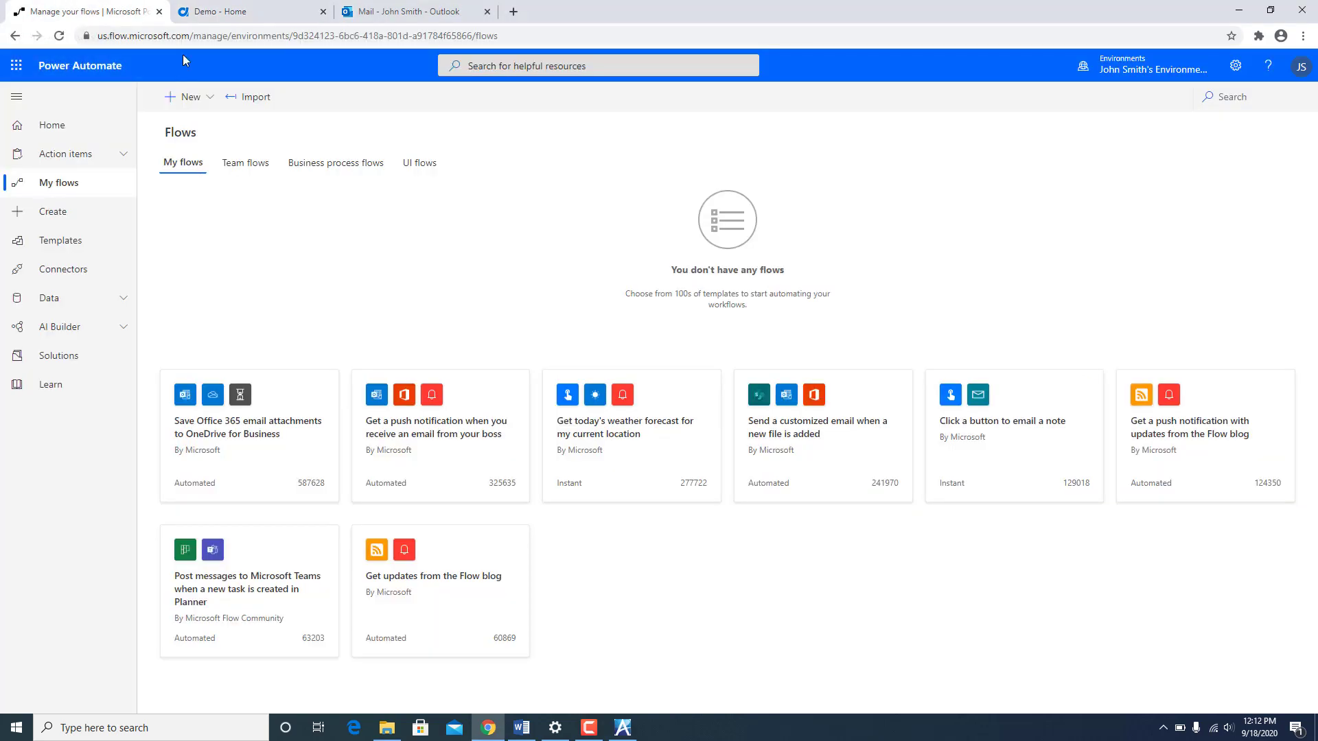
left_click(420, 171)
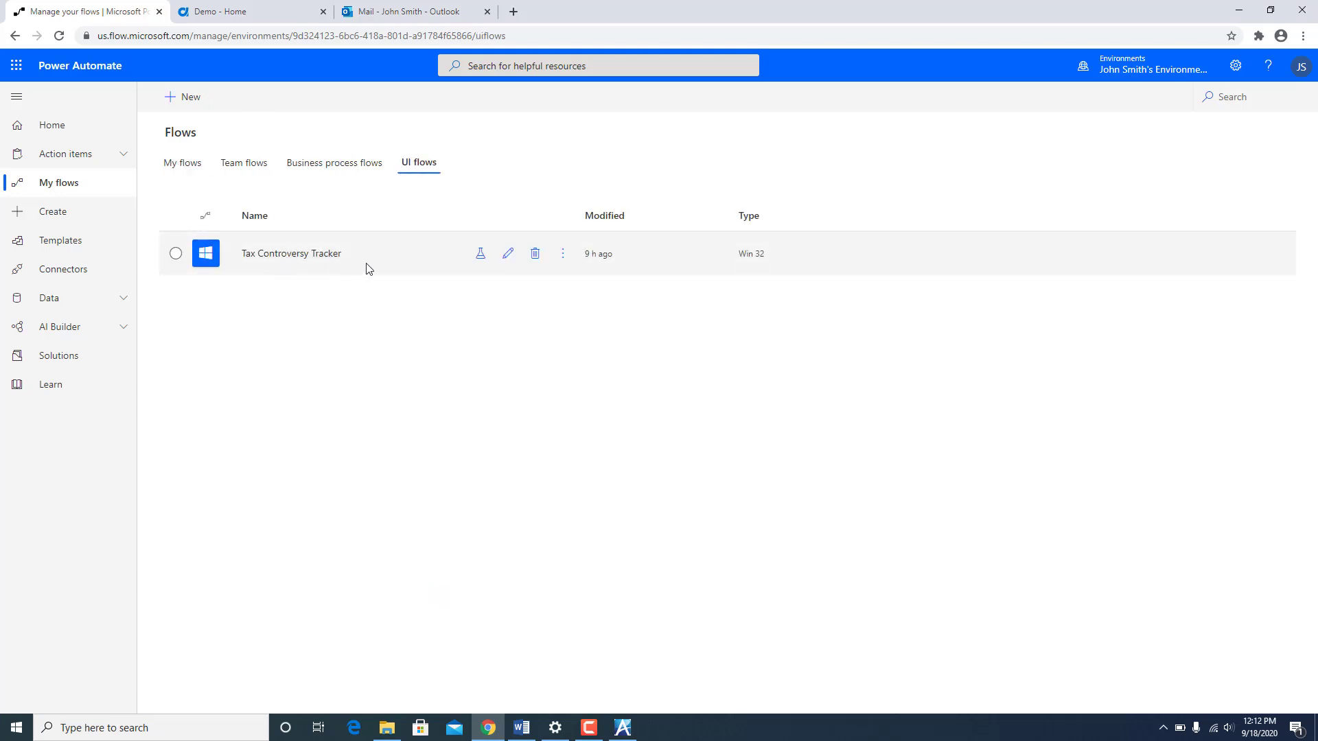
Step: Open the Tax Controversy Tracker UI flow and review its 15 input definitions
left_click(508, 254)
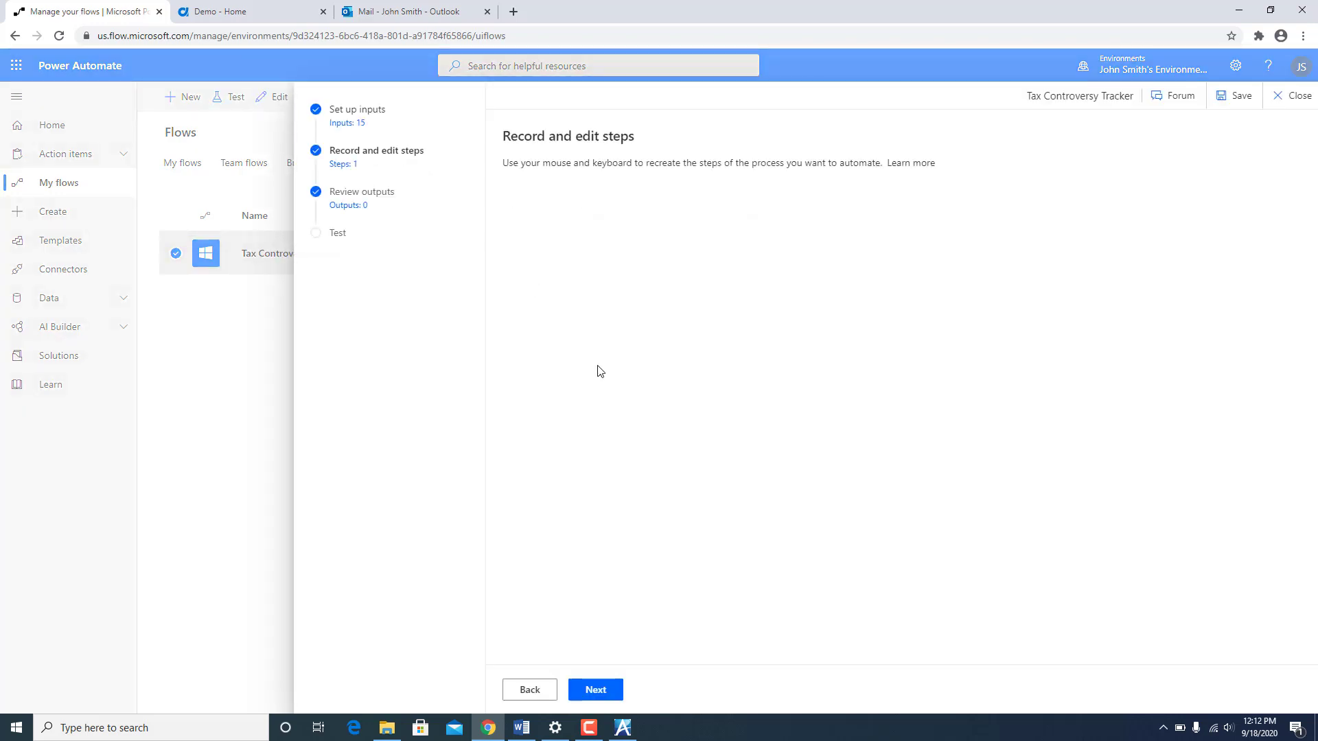
left_click(343, 125)
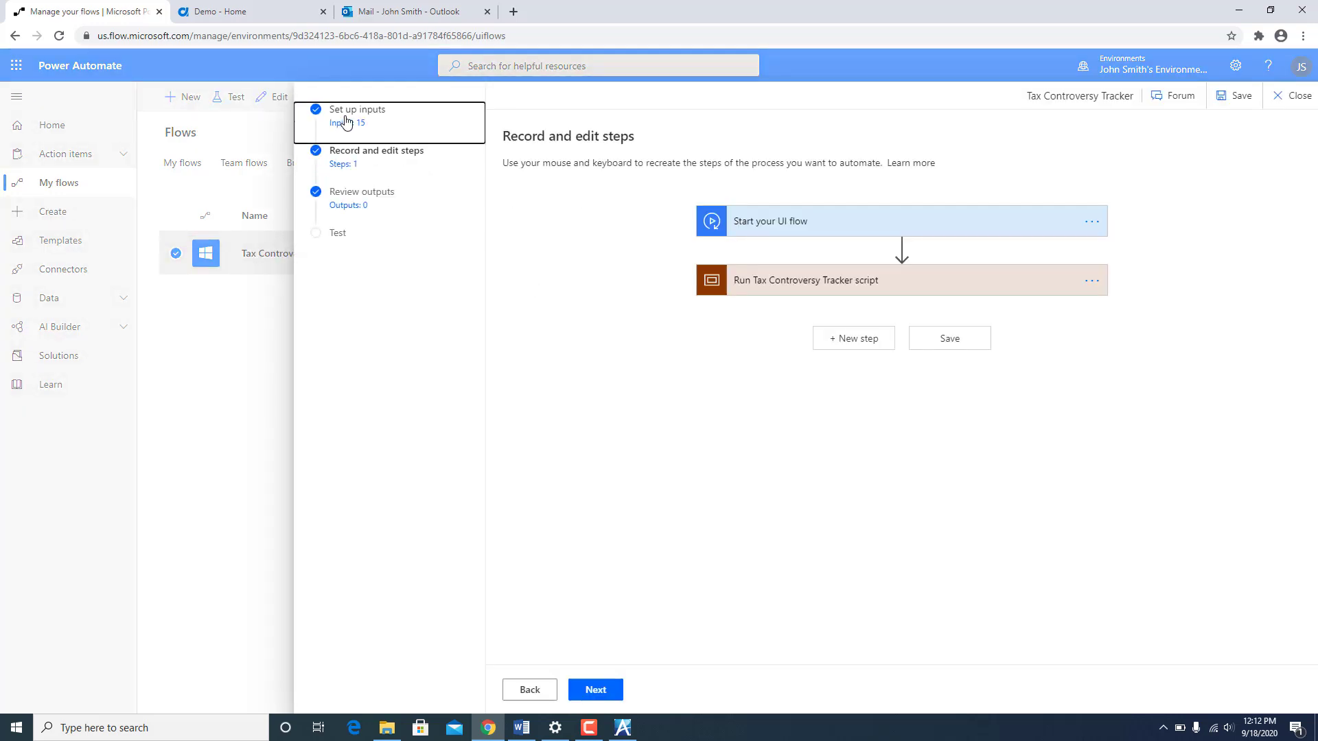
scroll(1010, 253, "up", 7)
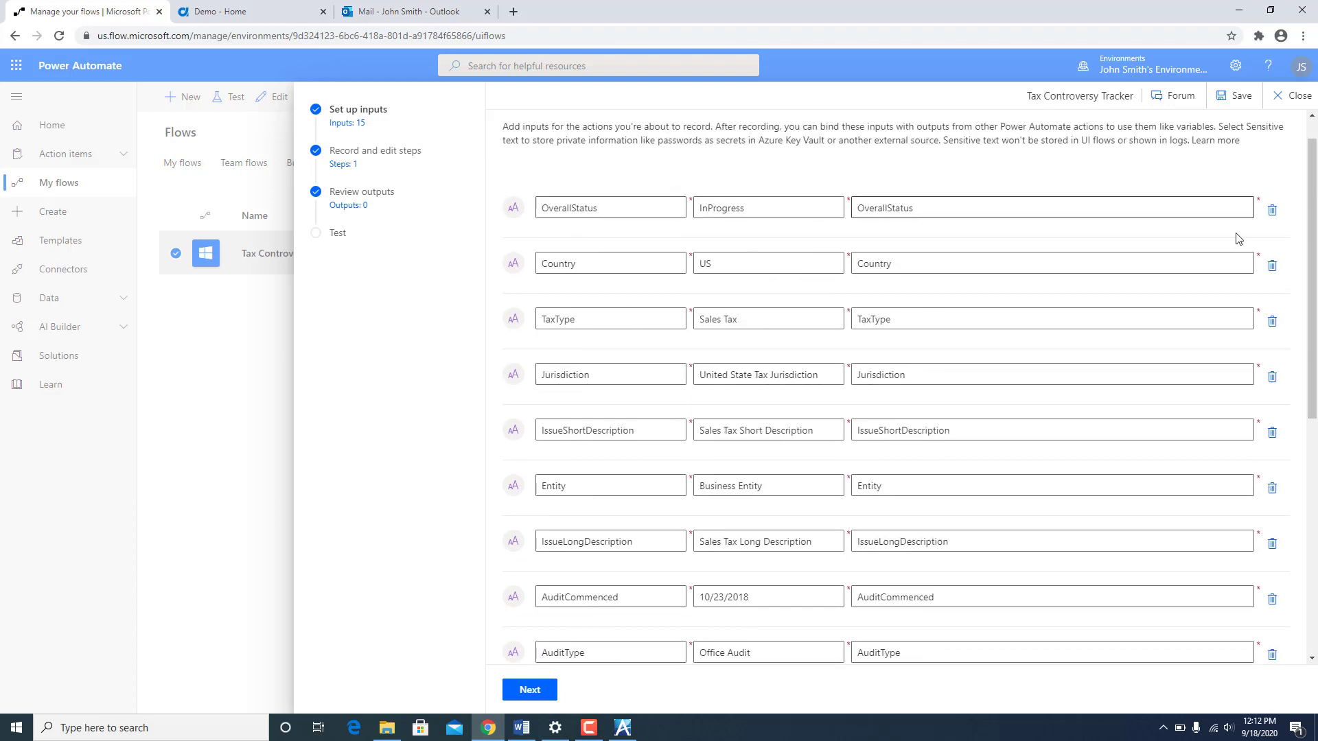
scroll(1316, 221, "down", 7)
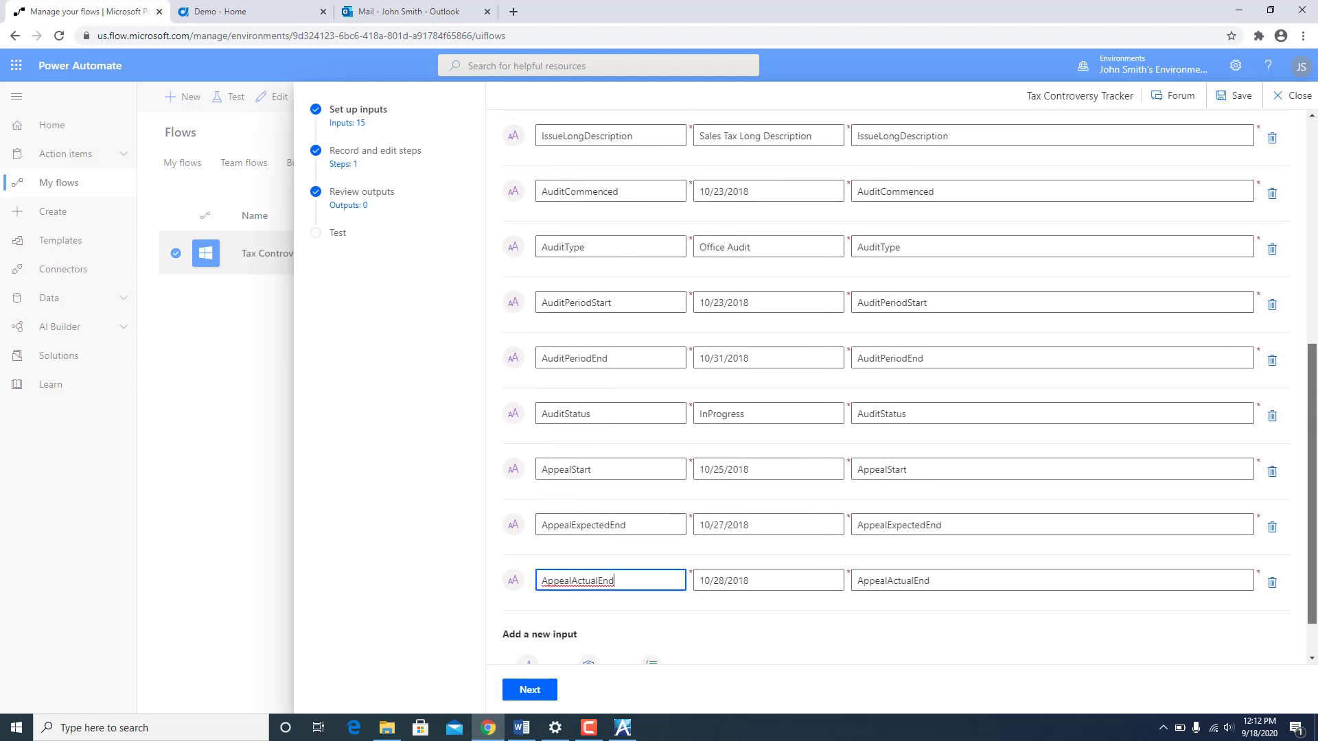
Step: Expand the Run script step and compare its recorded steps with the legacy tracker form
left_click(354, 157)
left_click(956, 283)
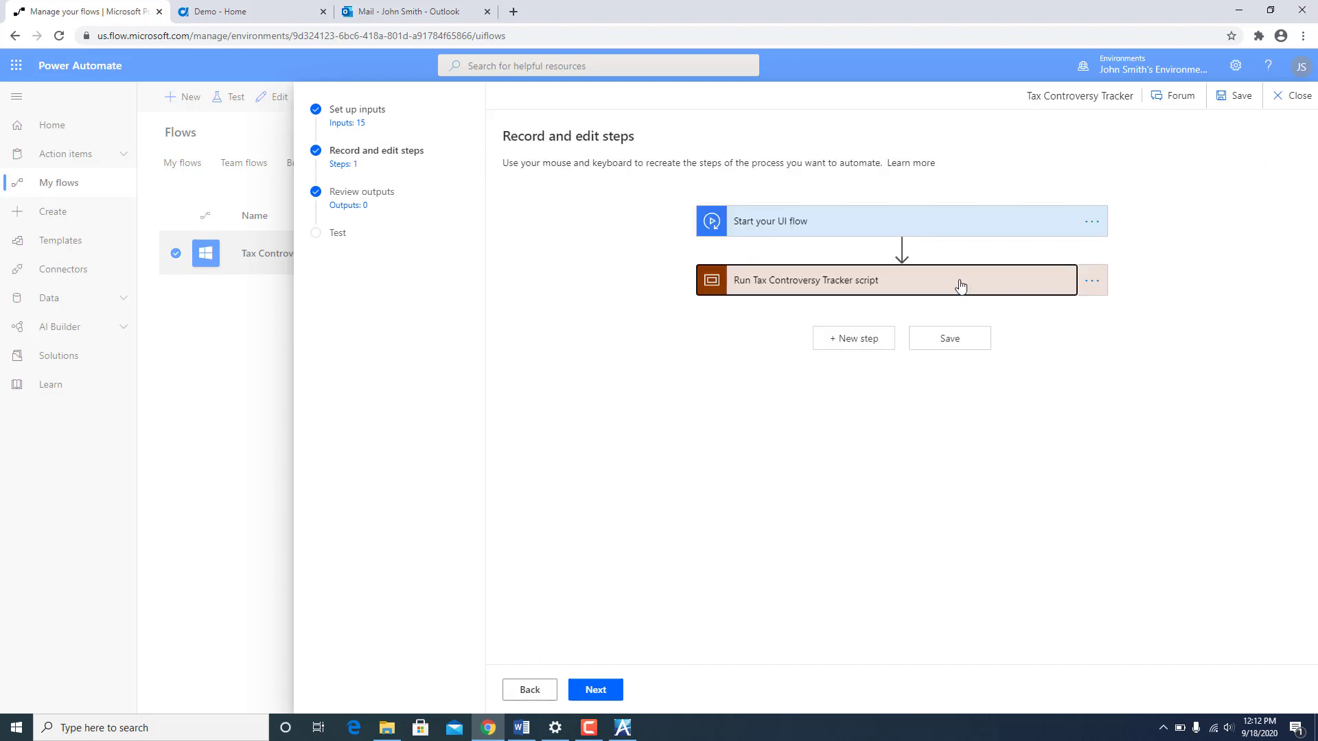
scroll(1310, 295, "down", 8)
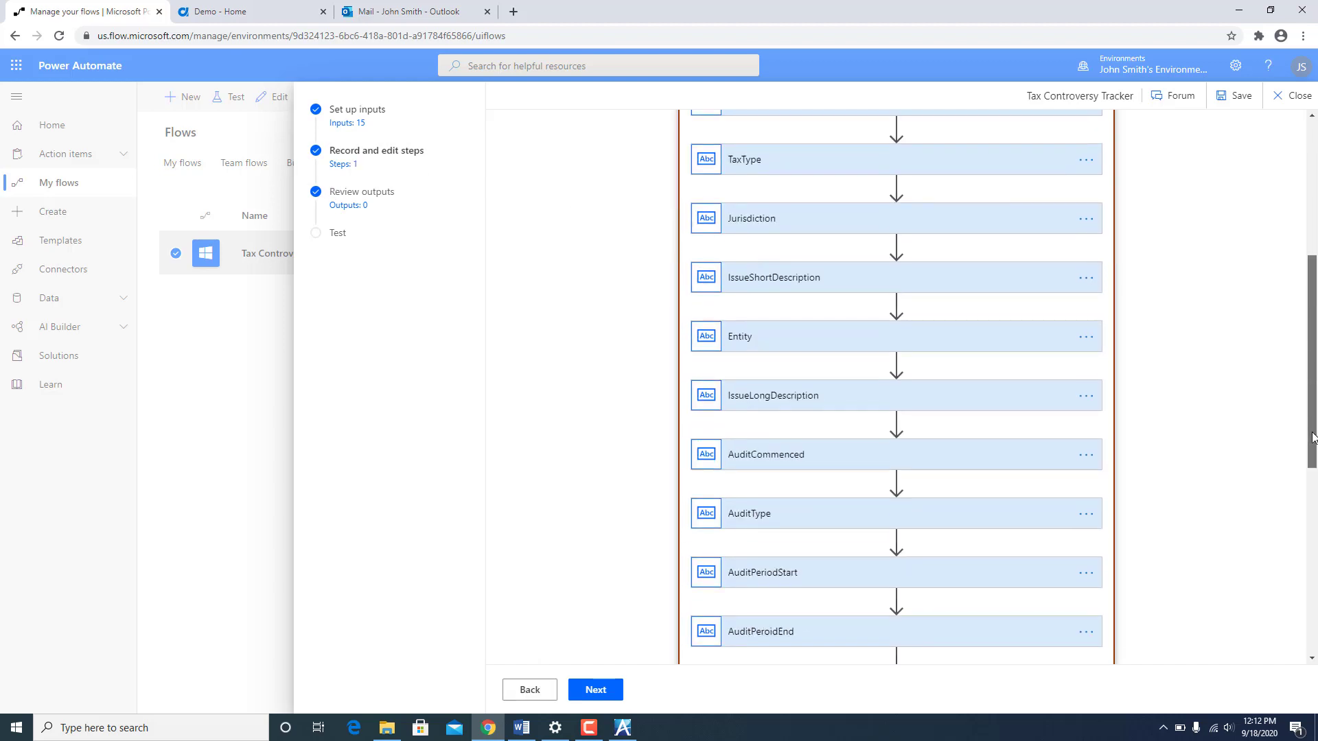
left_click(624, 728)
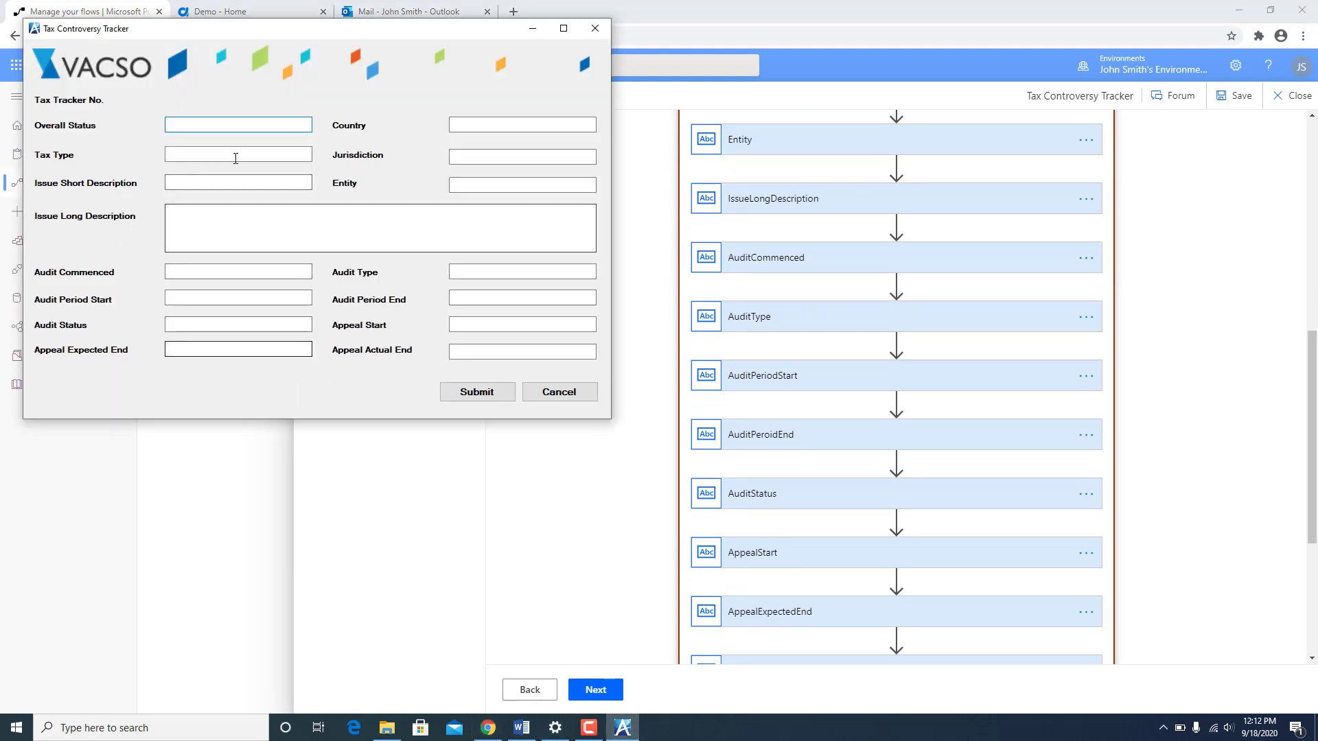
left_click(595, 30)
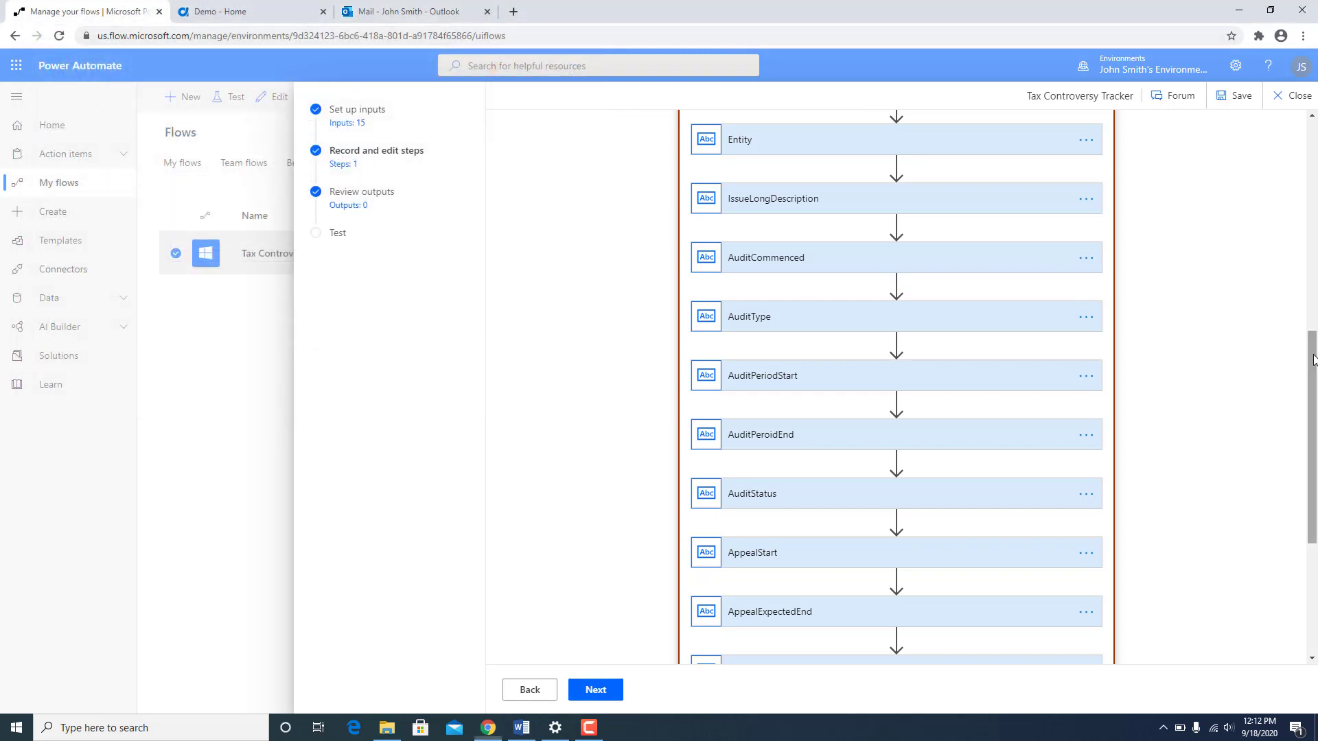
scroll(1315, 174, "up", 5)
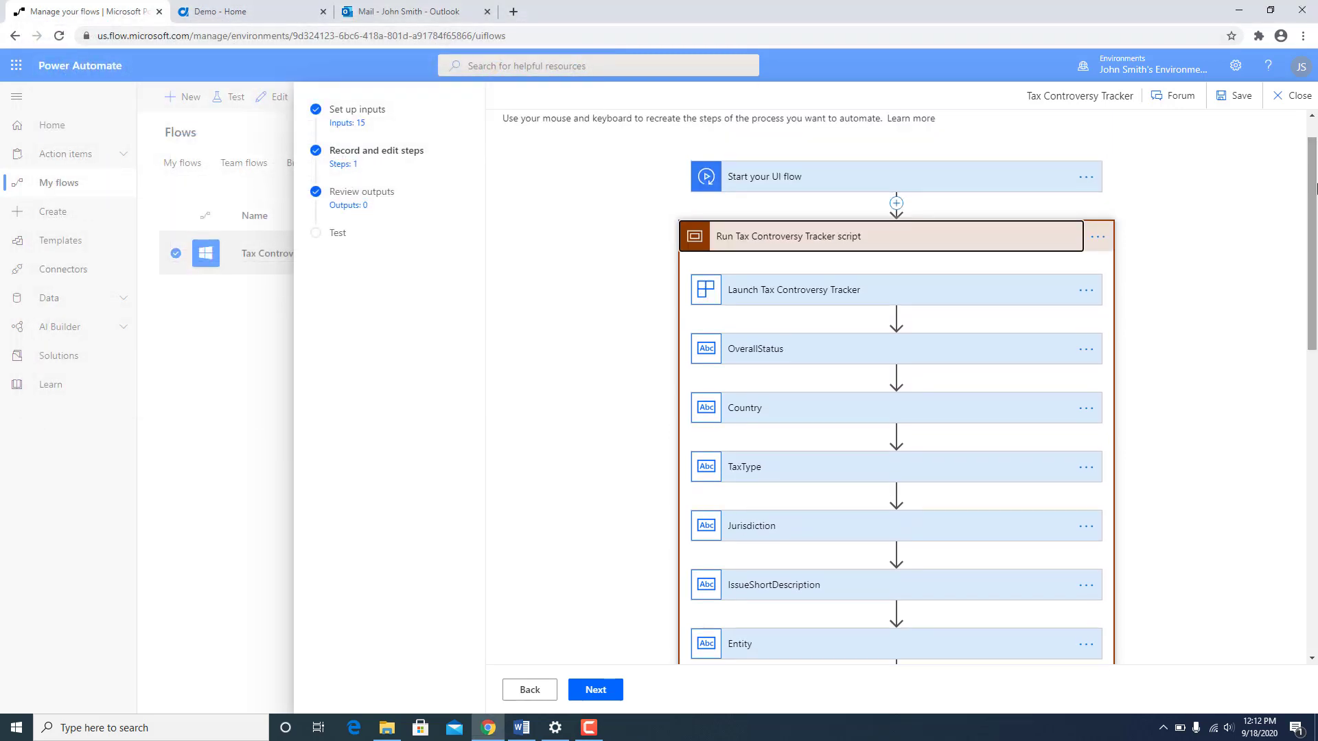
scroll(1316, 186, "down", 10)
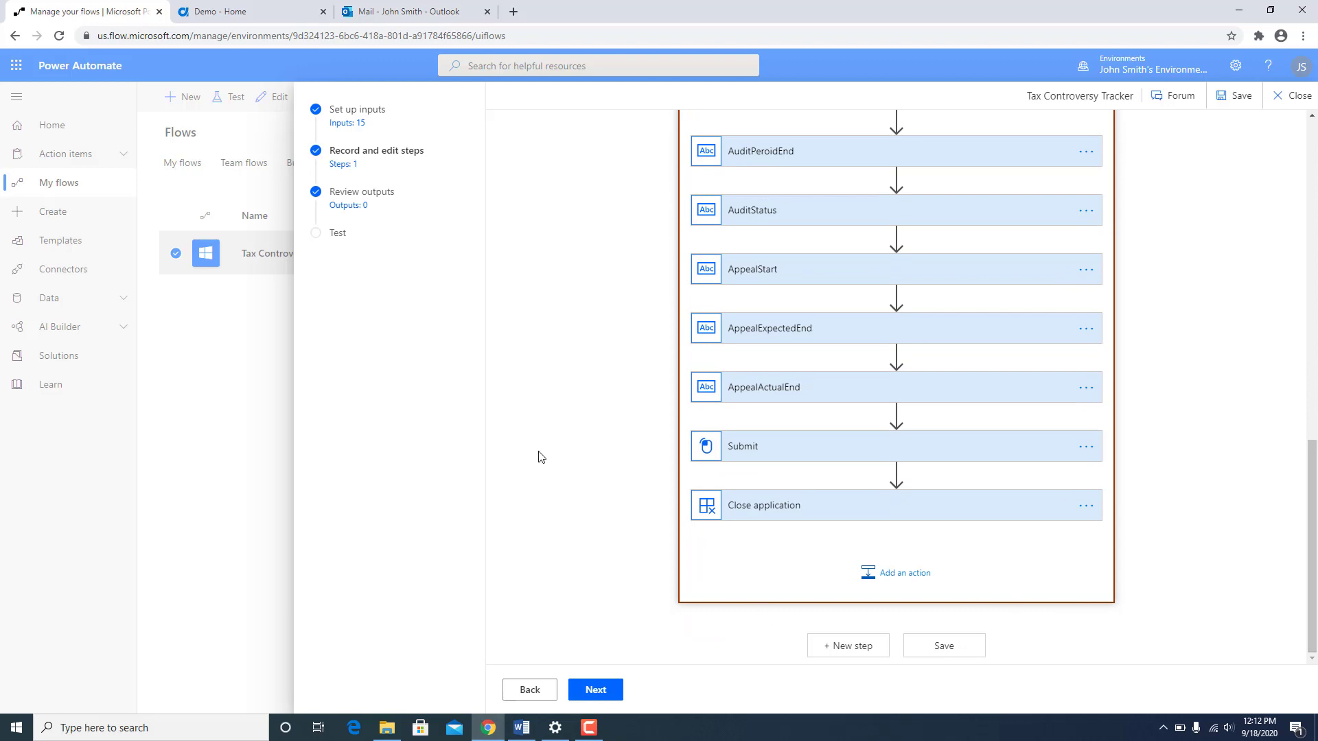
Step: Advance past outputs to the Test step, then reload to return to the UI flows list
left_click(597, 692)
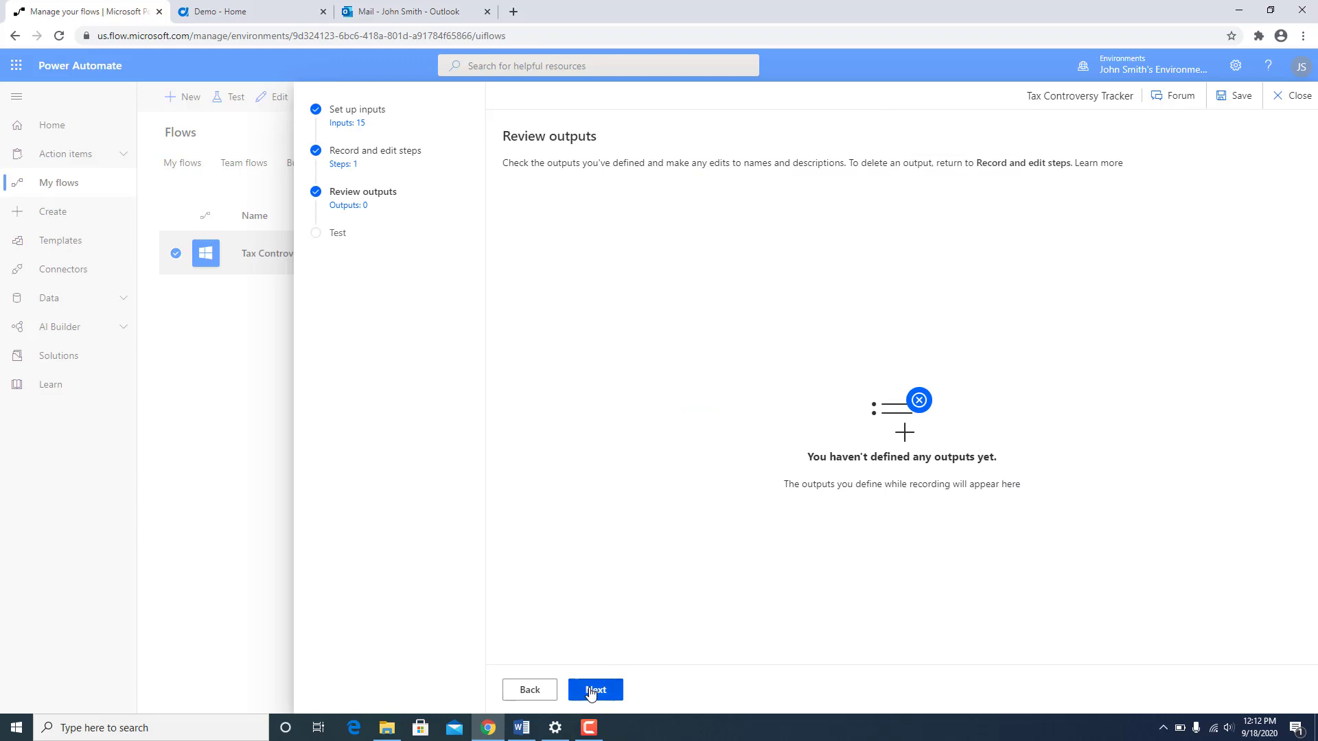
left_click(589, 691)
left_click_drag(1312, 371, 1316, 701)
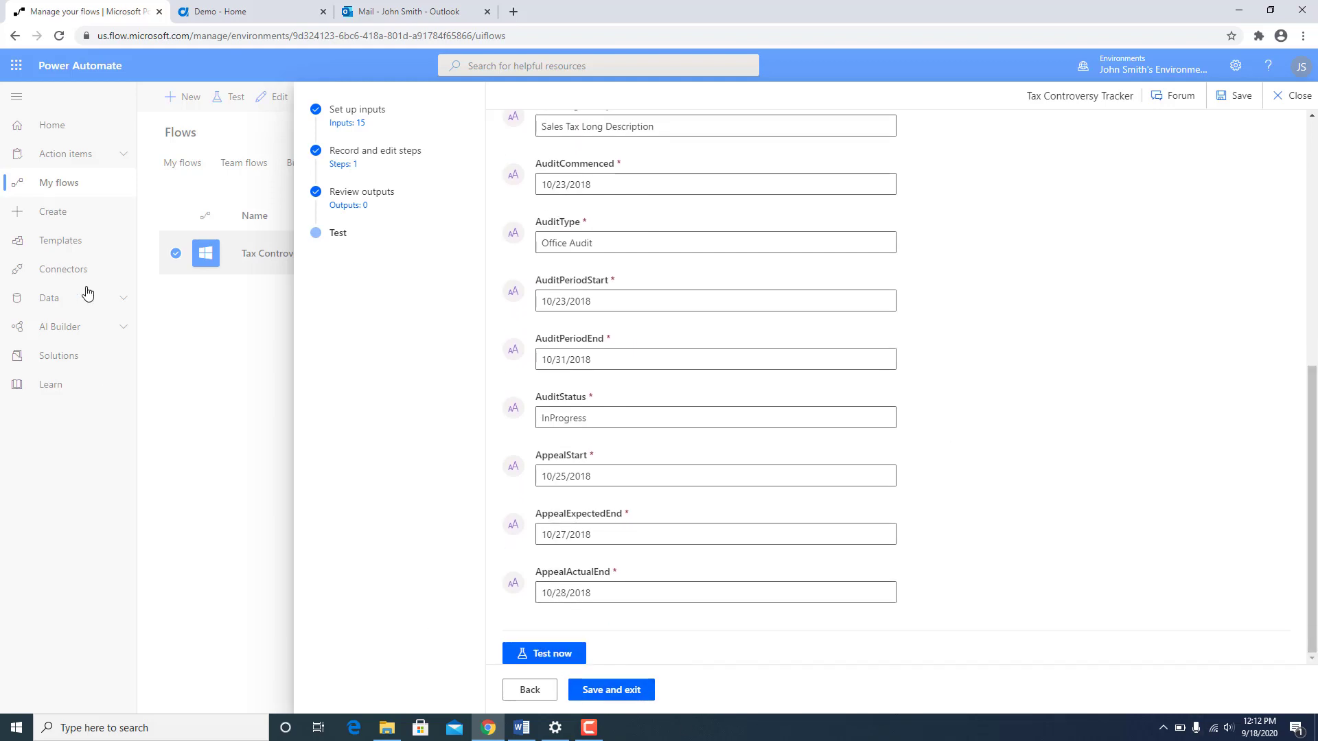
left_click(60, 36)
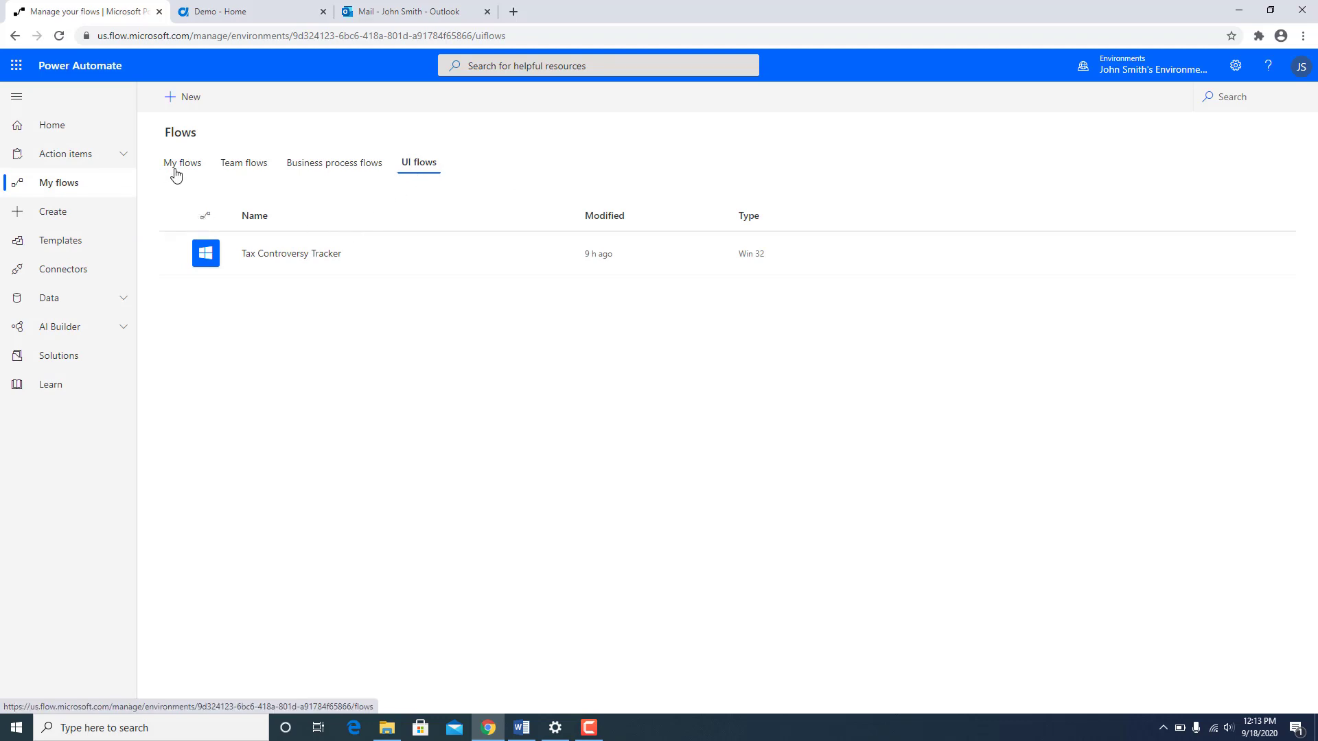
Step: Start a new automated cloud flow from blank under My flows
left_click(177, 164)
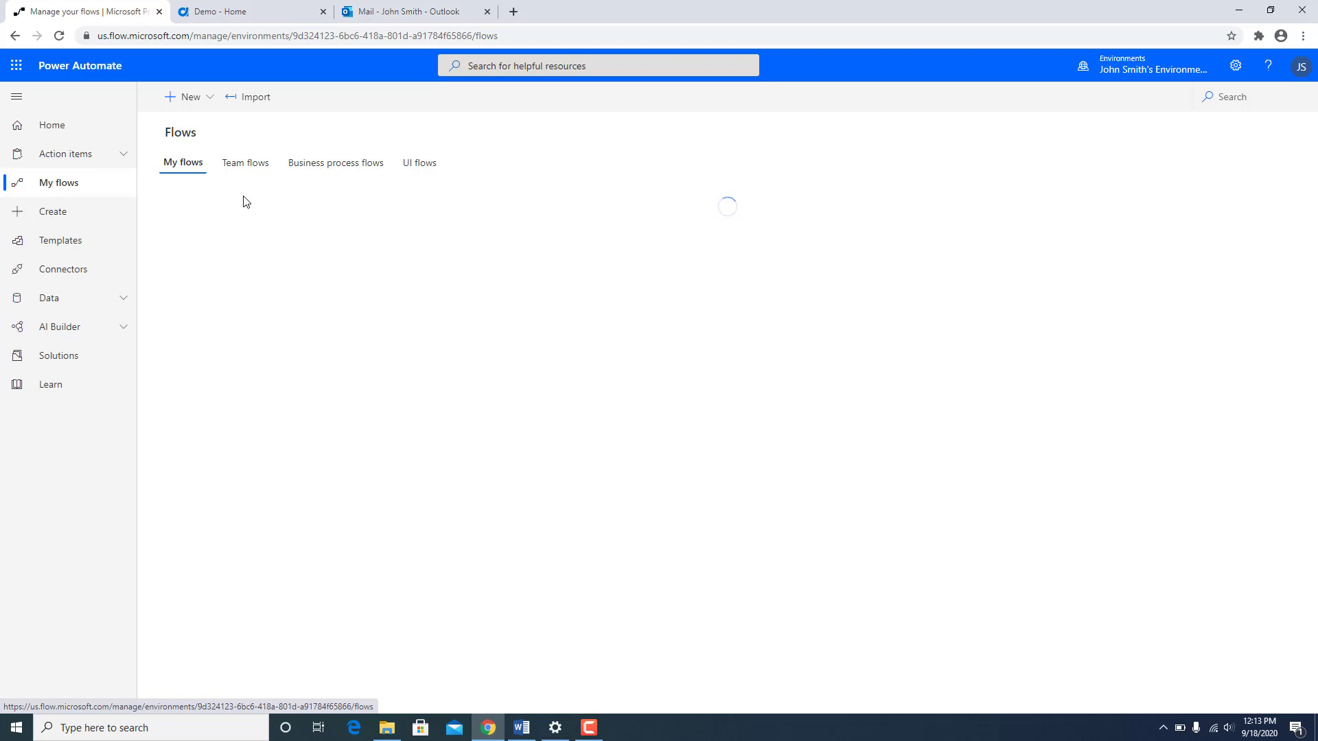
left_click(207, 105)
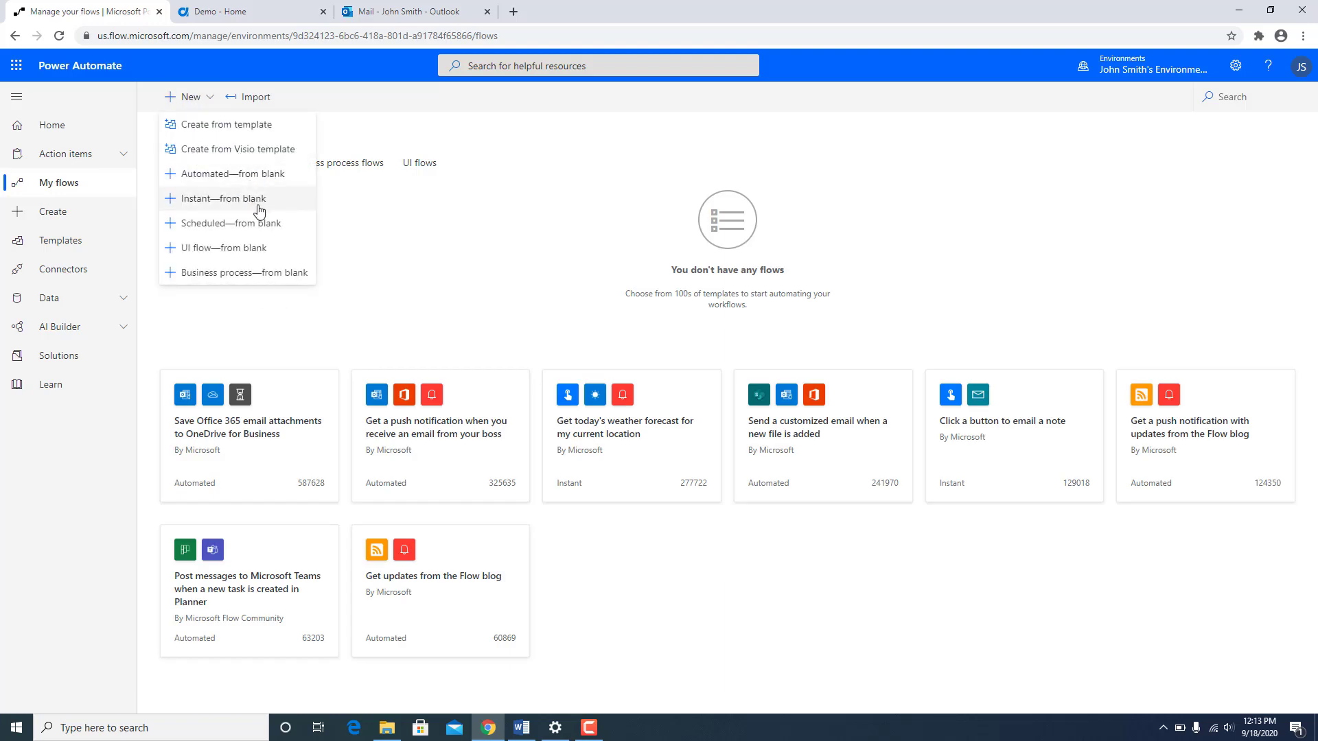
left_click(258, 177)
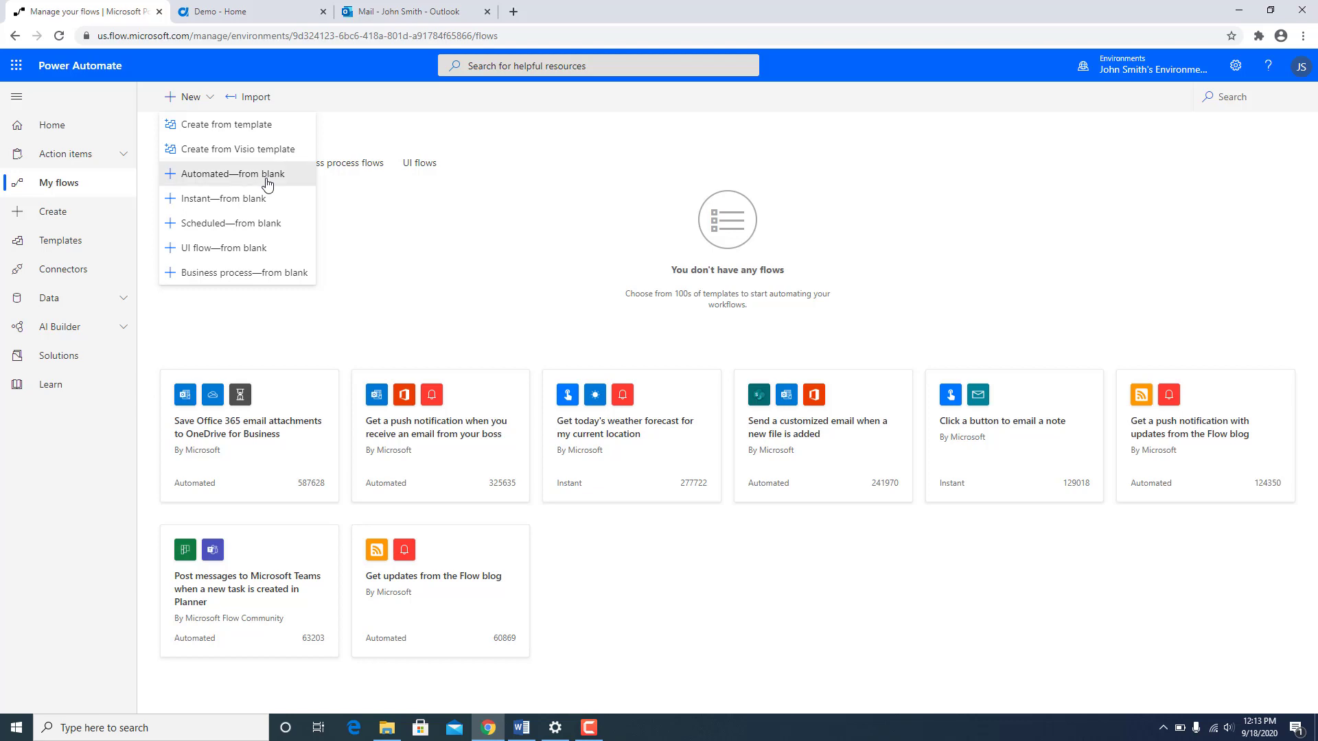
Step: Name the flow 'Tax Controversy Tracker', fixing the misspelled 'Controvery', and select the name
left_click(750, 251)
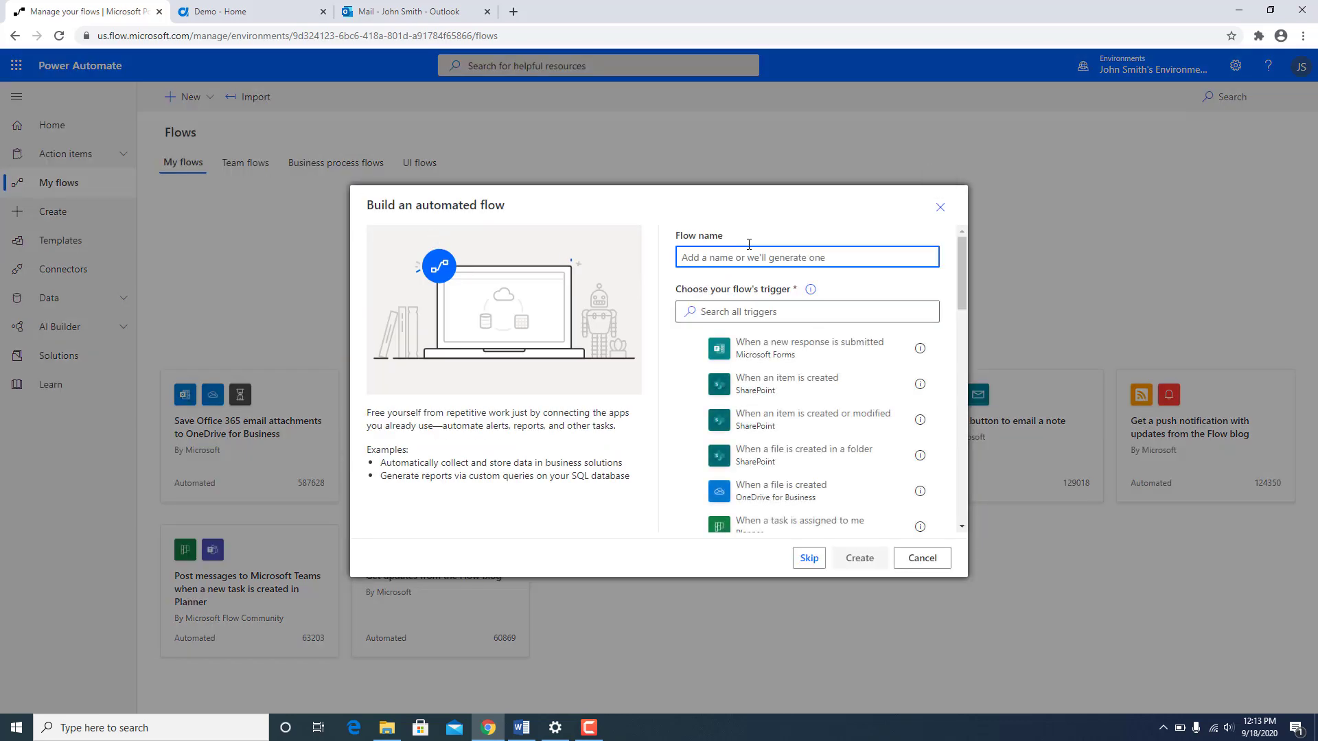
type("Tax Controvery Tracker")
right_click(731, 259)
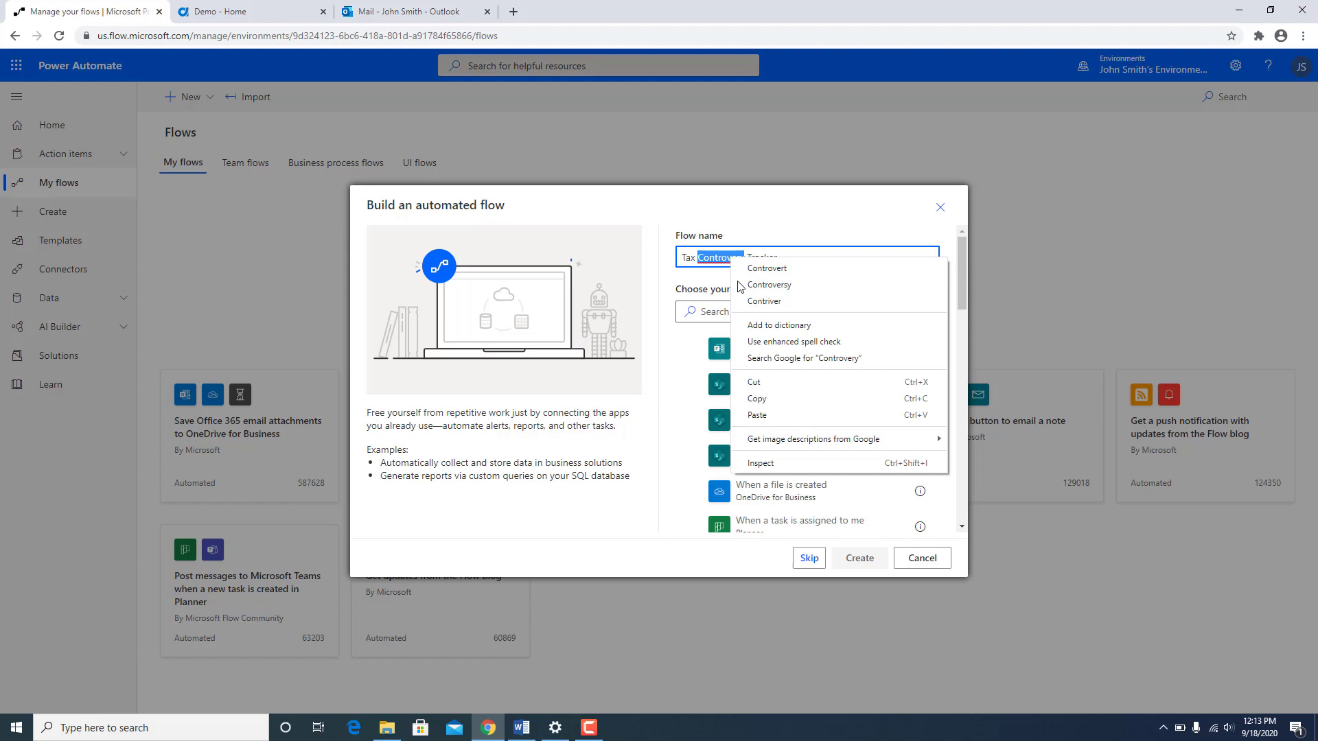
left_click(759, 285)
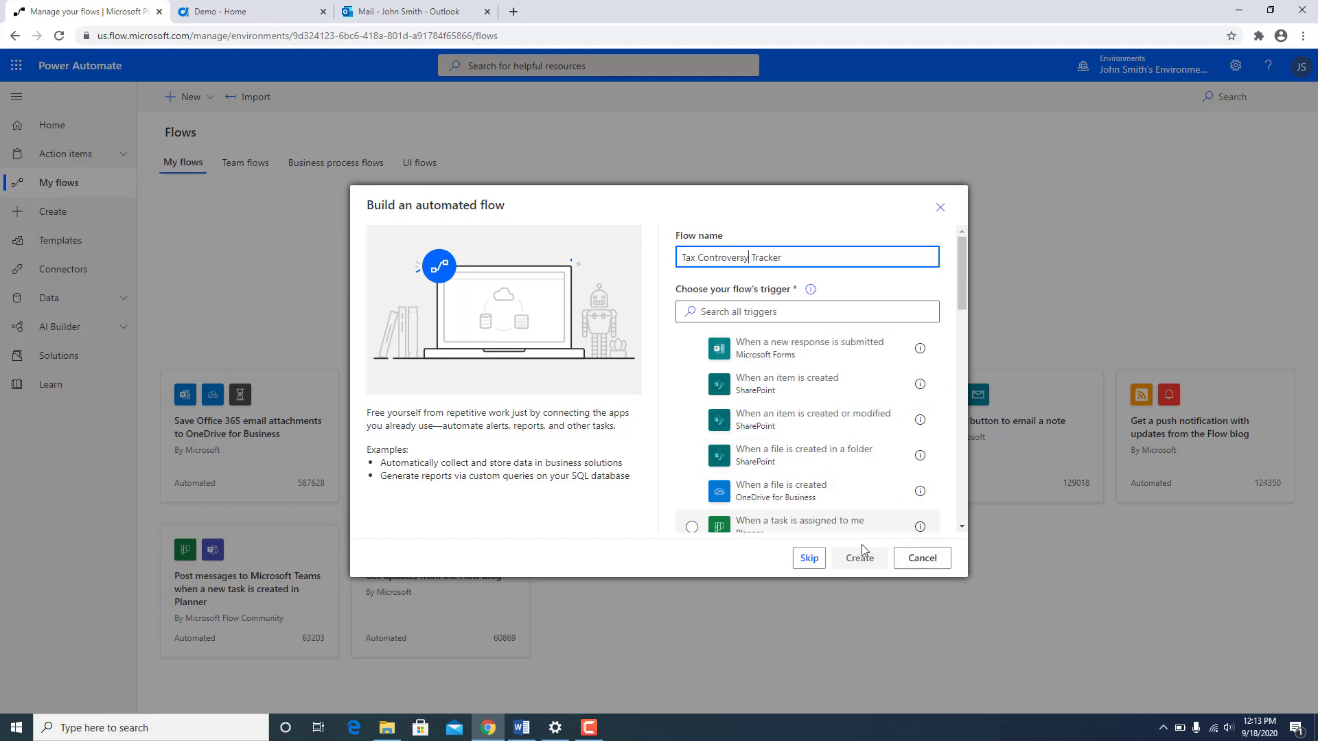
left_click_drag(782, 257, 602, 255)
key("ctrl+c")
Step: Add the AgilePoint NX custom trigger 'When a trigger flow process activity is executed'
left_click(810, 558)
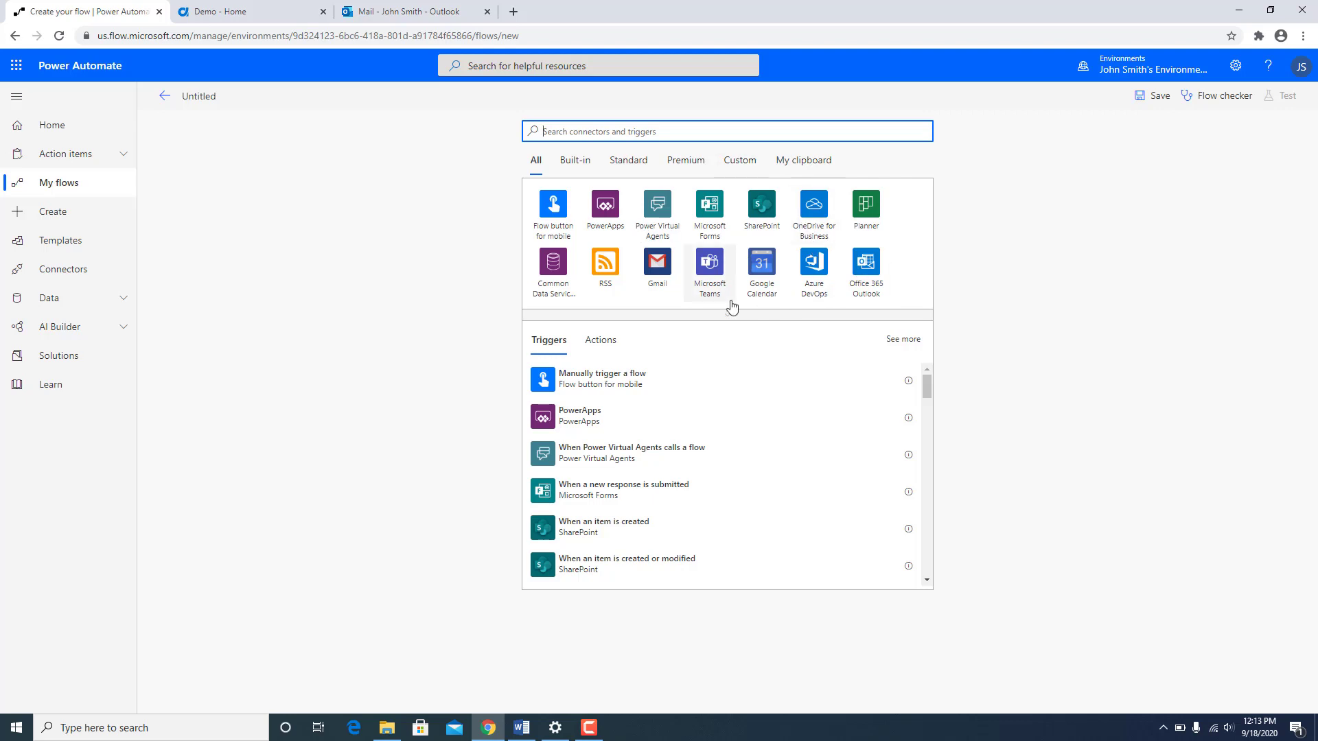
left_click(738, 163)
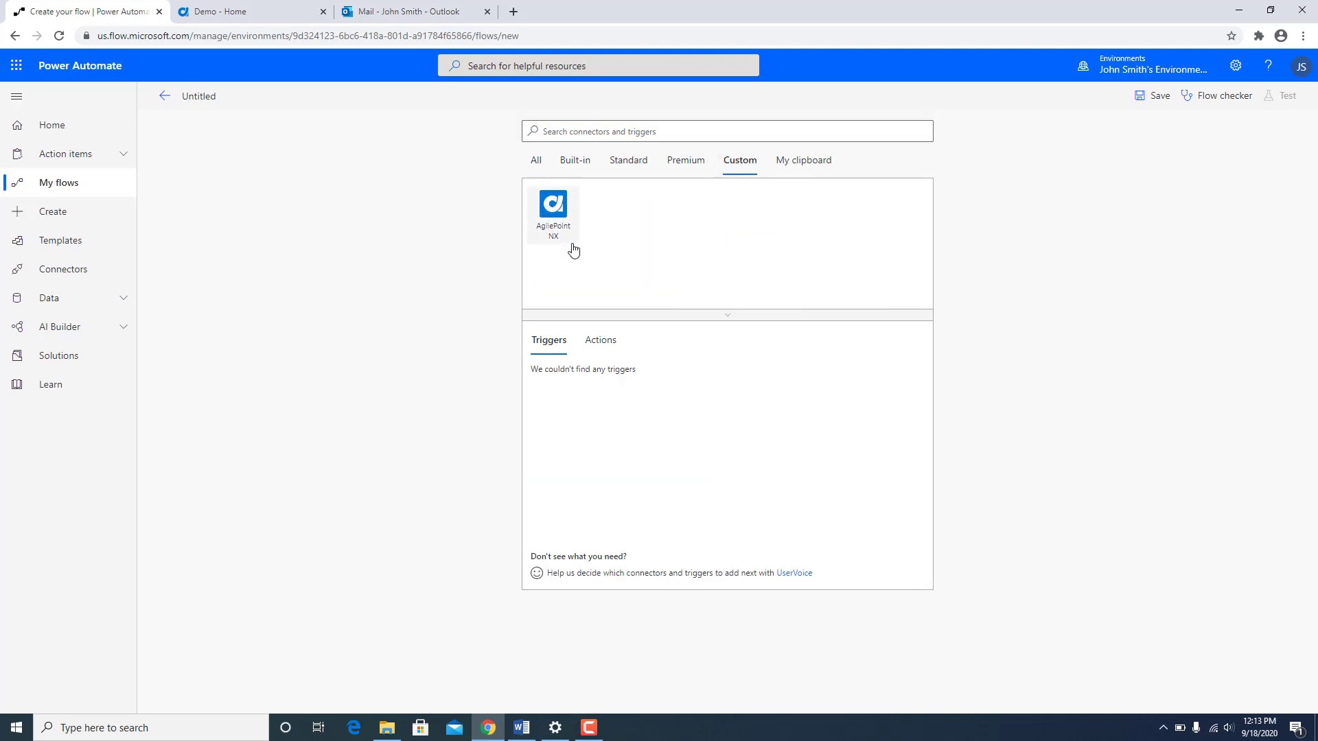
left_click(554, 220)
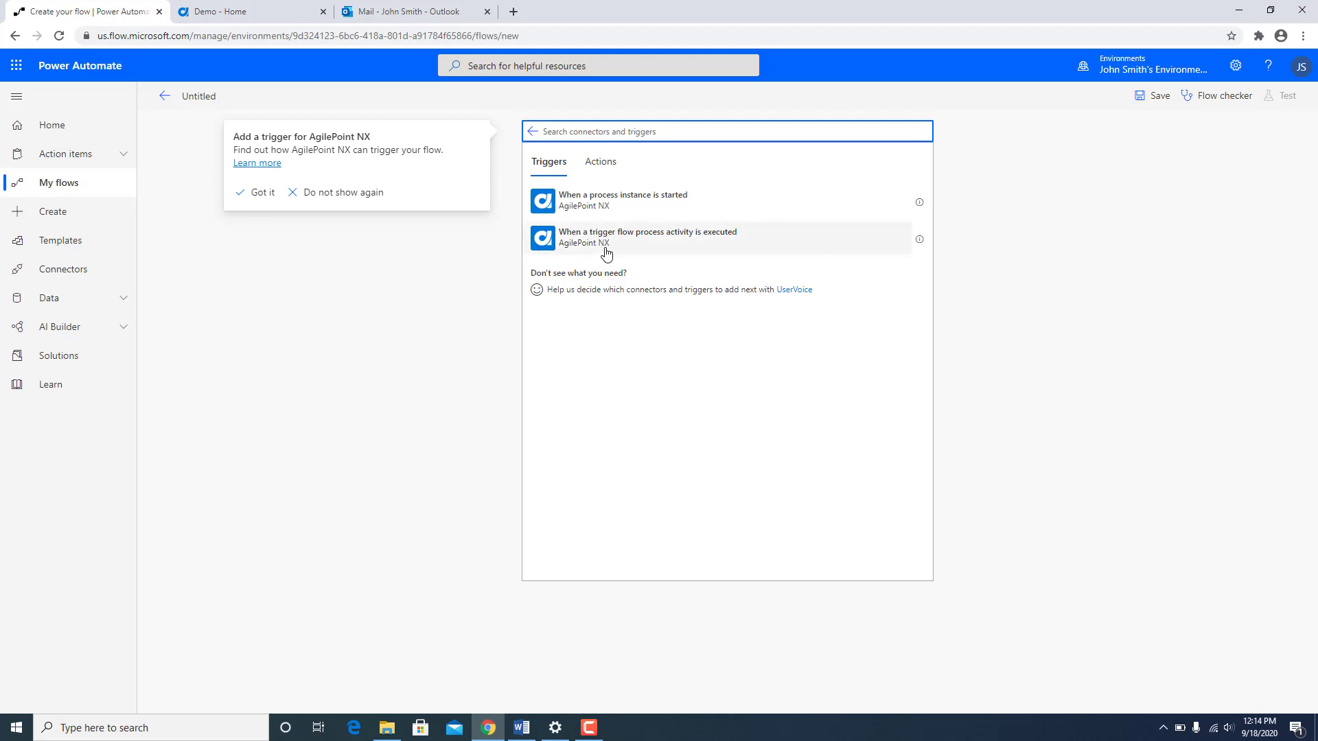
left_click(634, 246)
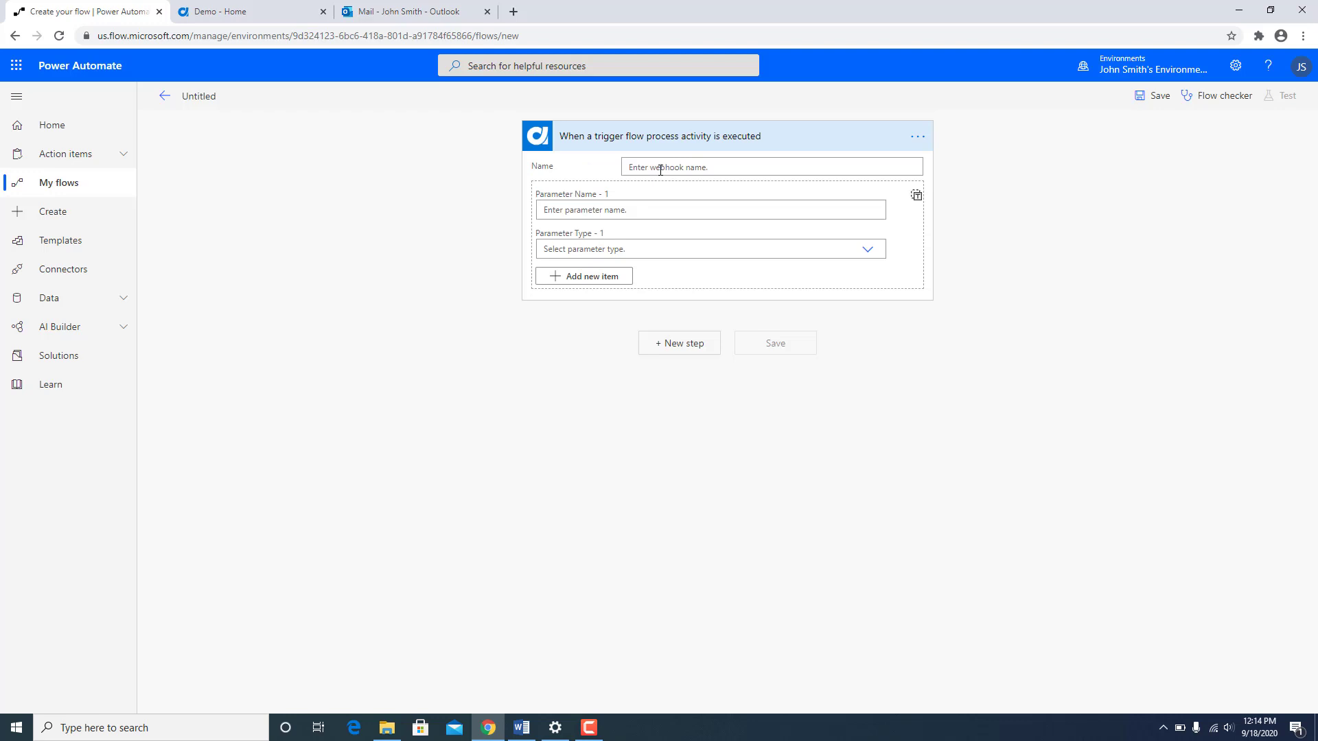
Step: Paste 'Tax Controversy Tracker' into the AgilePoint NX trigger's Name field
left_click(661, 170)
key("ctrl+v")
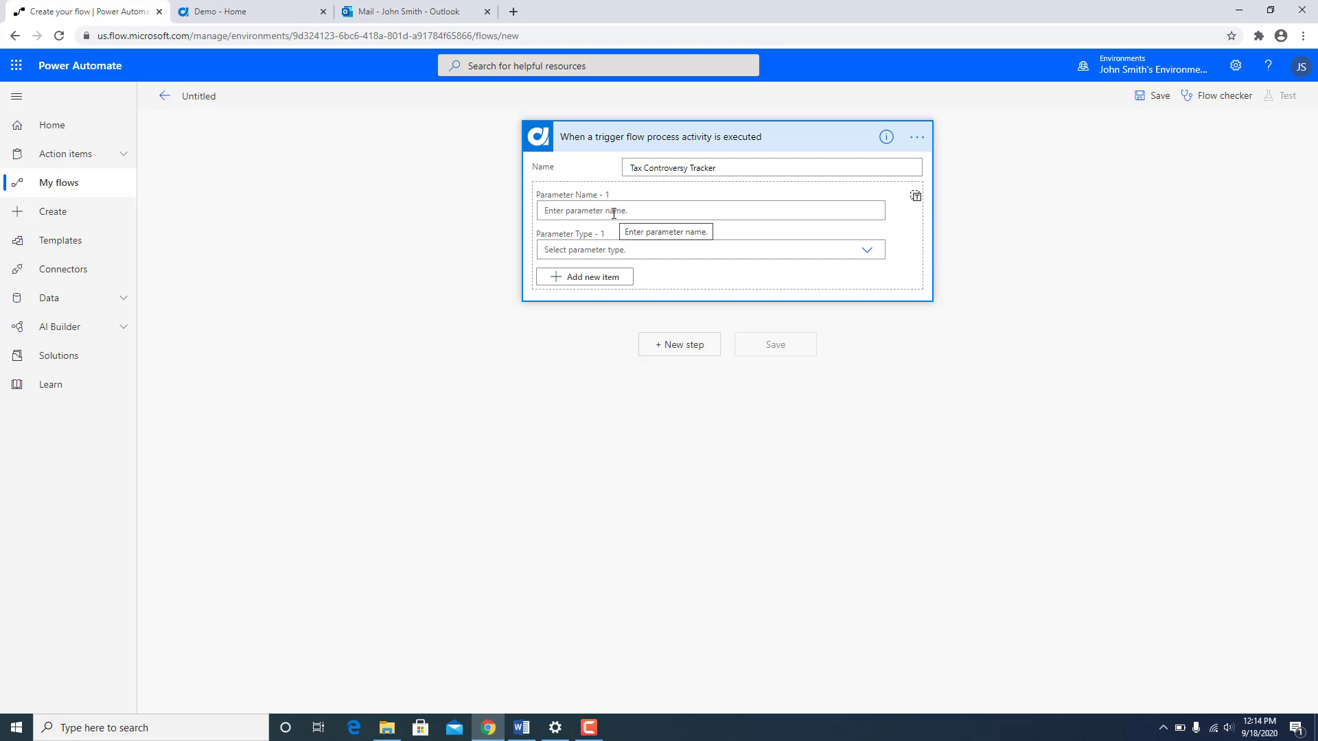
Step: Copy OverallStatus from the Word table into the first trigger parameter, typed Text
left_click(521, 729)
scroll(1205, 377, "down", 3)
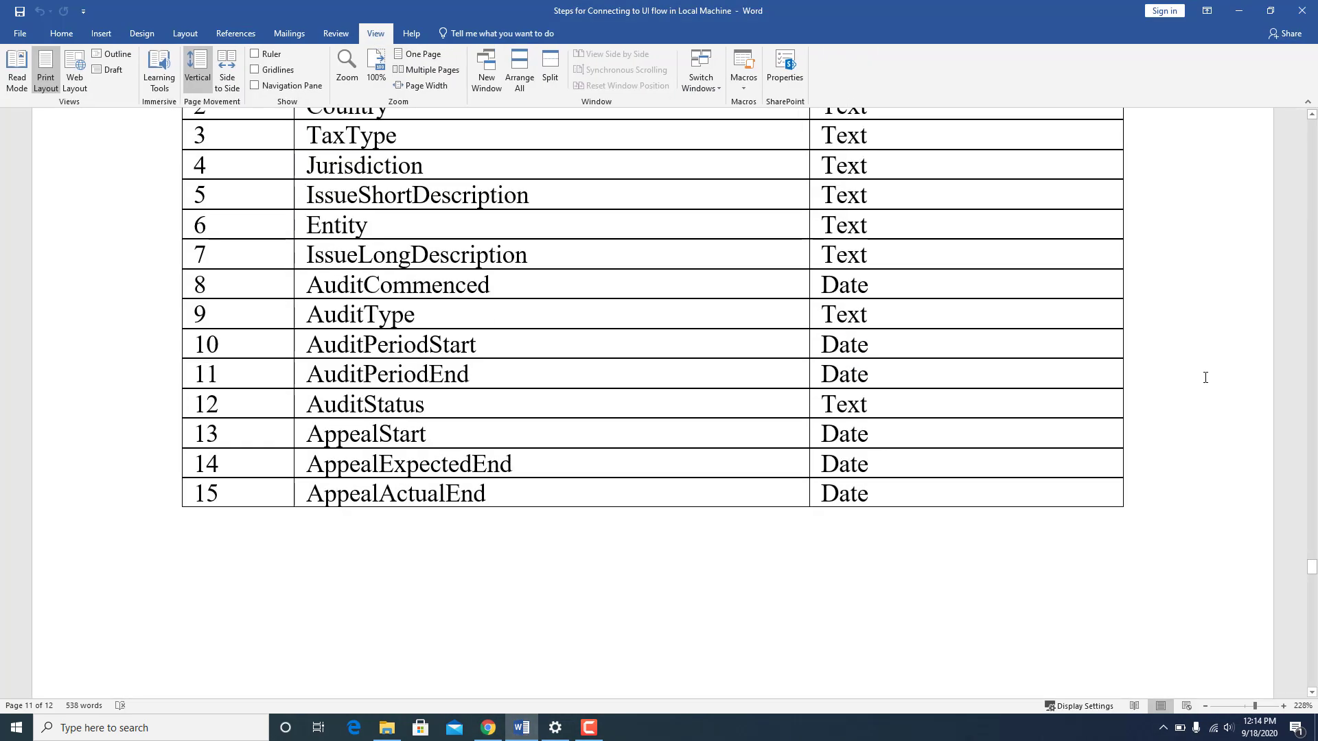
left_click_drag(1312, 581, 1311, 576)
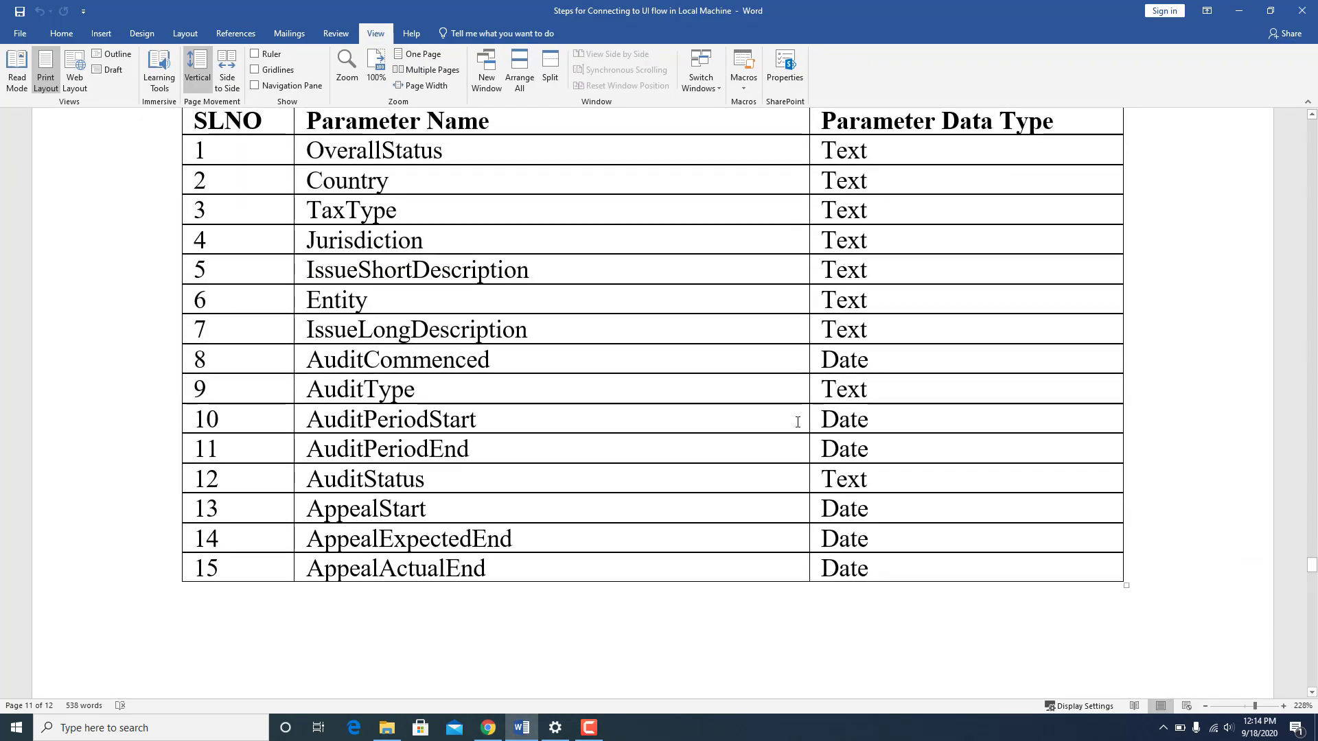
double_click(391, 153)
key("ctrl+c")
key("alt+Tab")
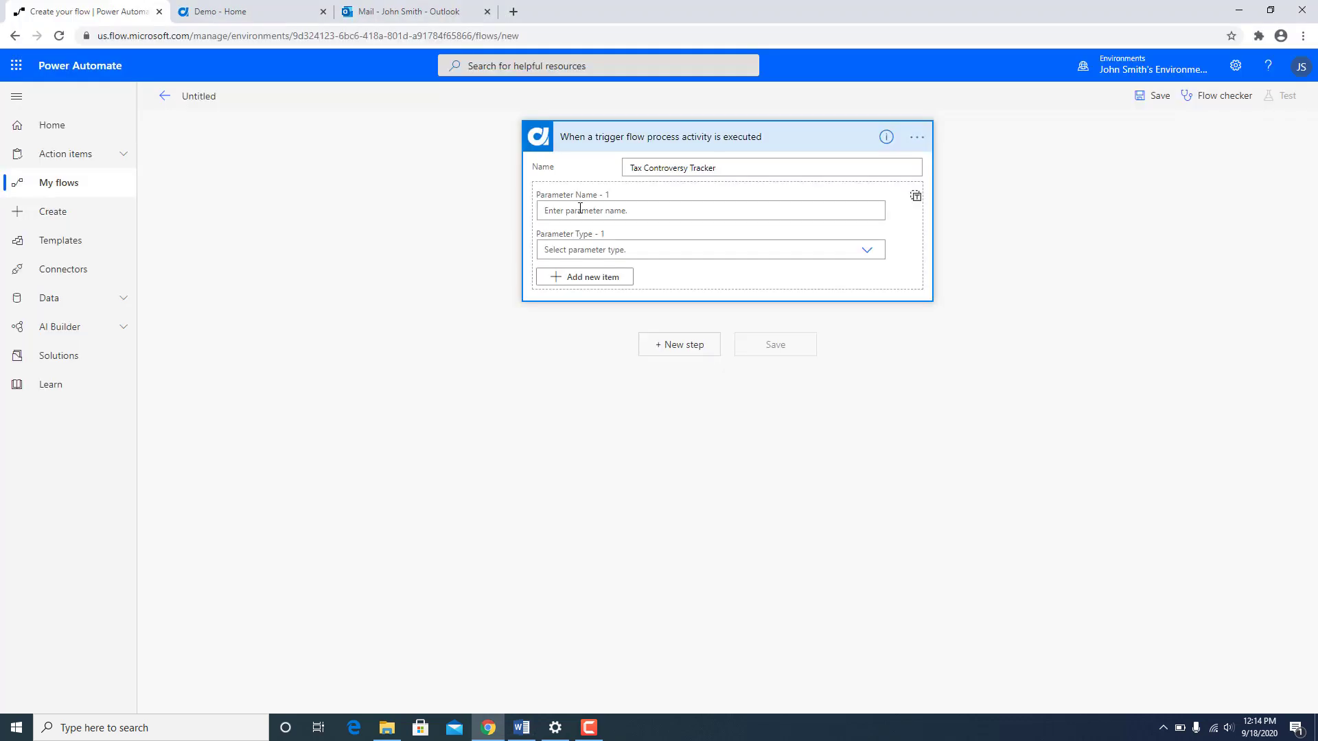
left_click(580, 211)
key("ctrl+v")
left_click(609, 249)
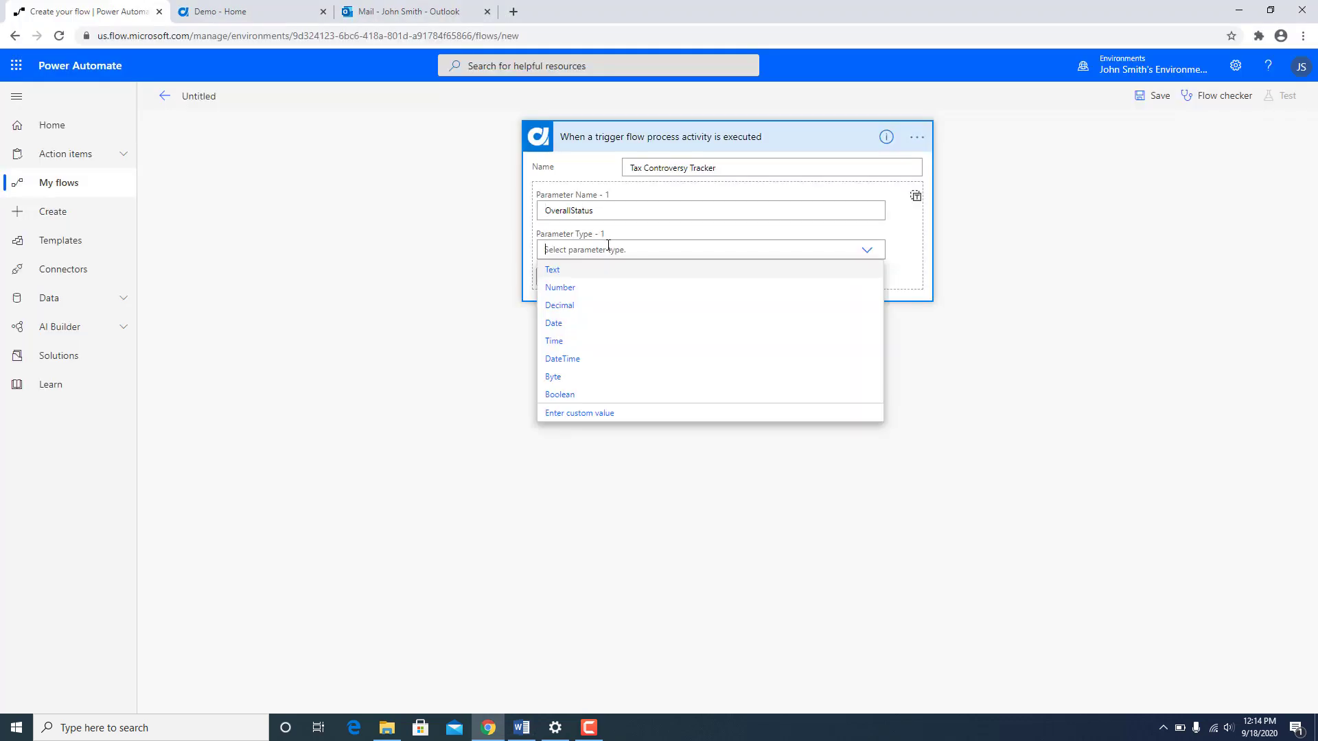
left_click(587, 276)
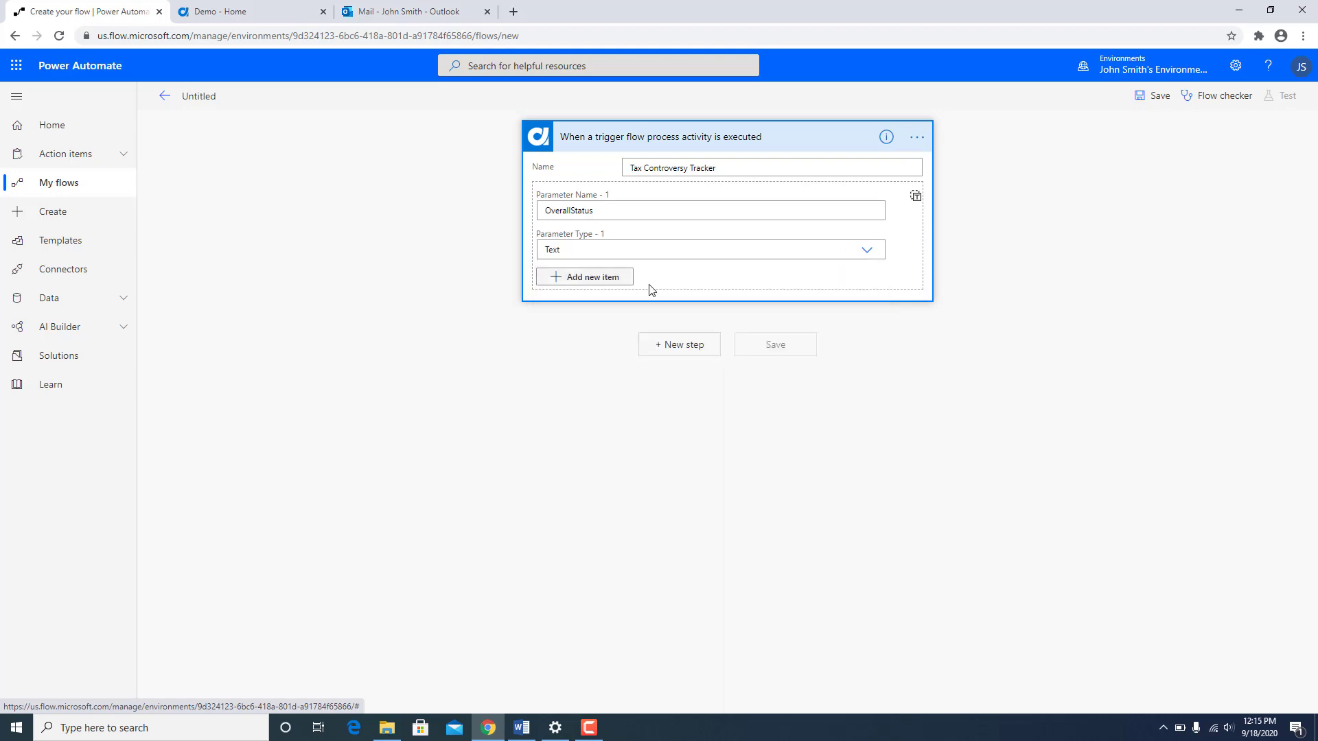
Step: Add Text parameters Country, TaxType, Entity and IssueLongDescription to the trigger
left_click(584, 277)
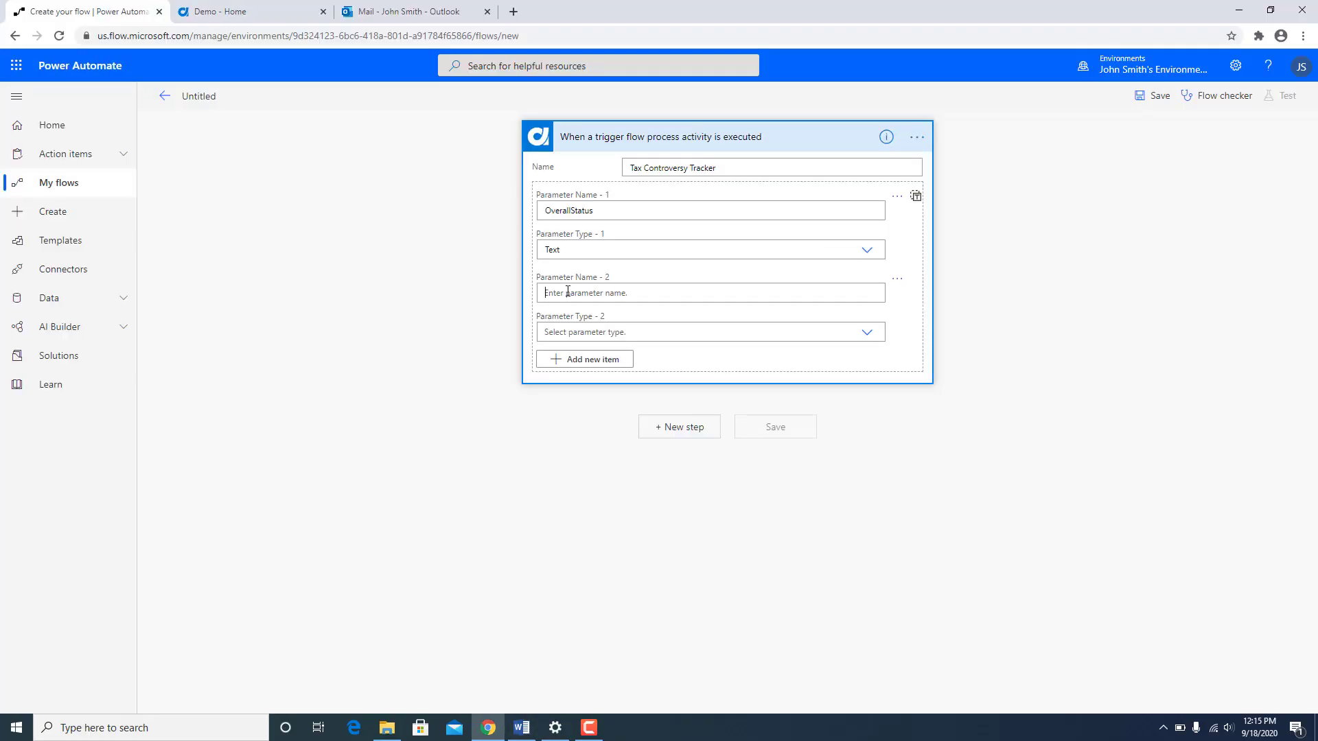
left_click(584, 359)
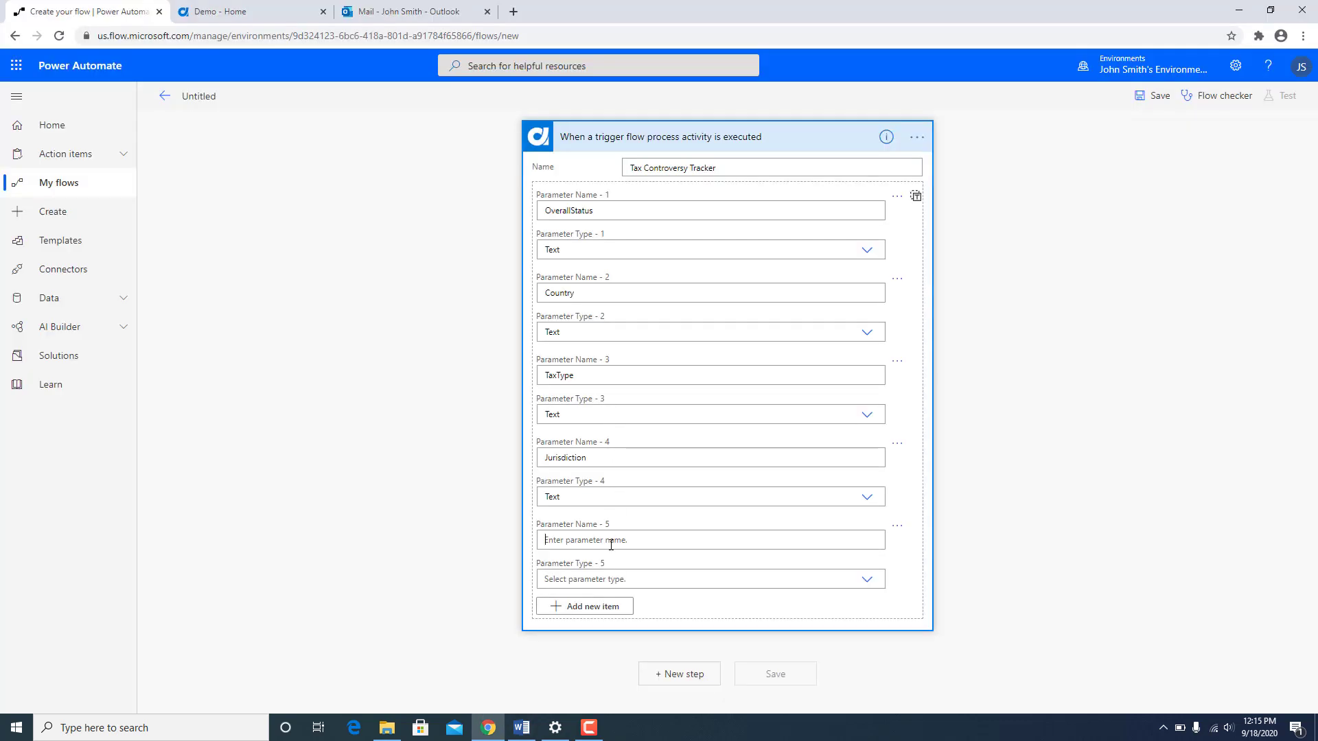
left_click(584, 579)
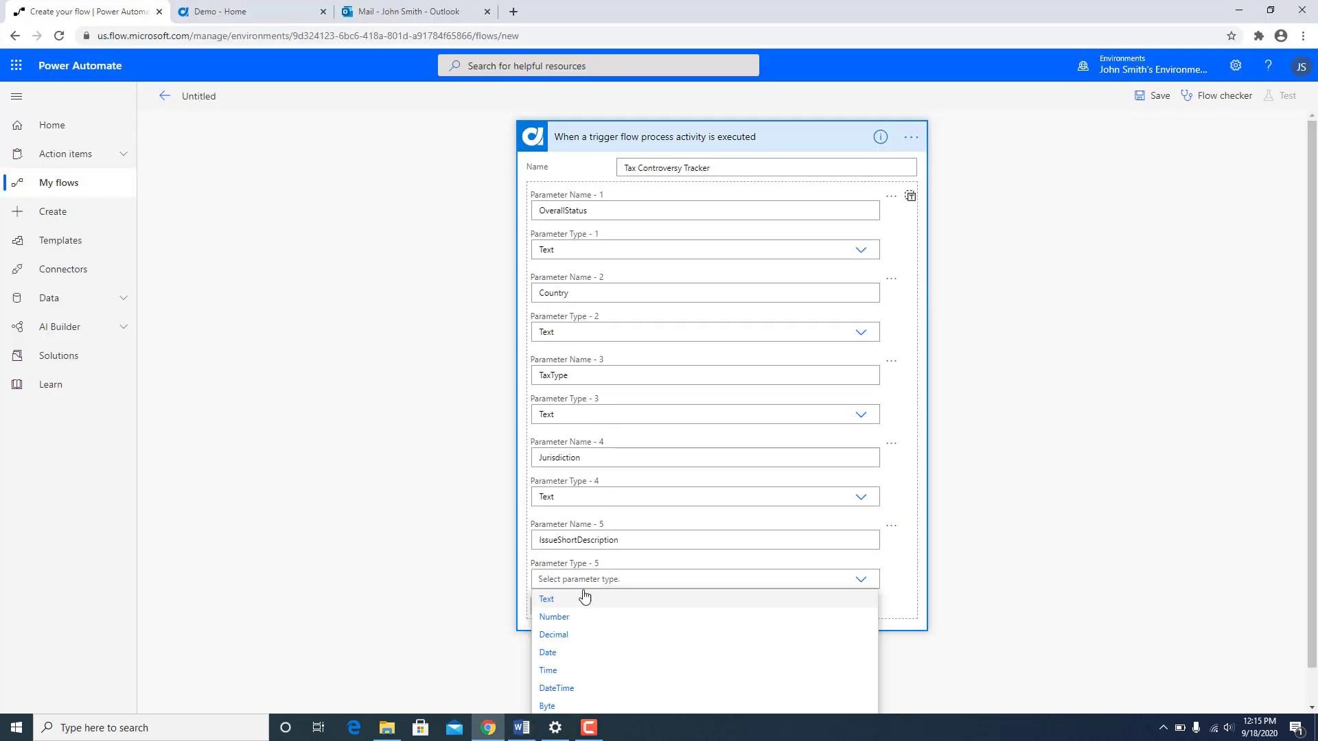
left_click(585, 599)
left_click(584, 607)
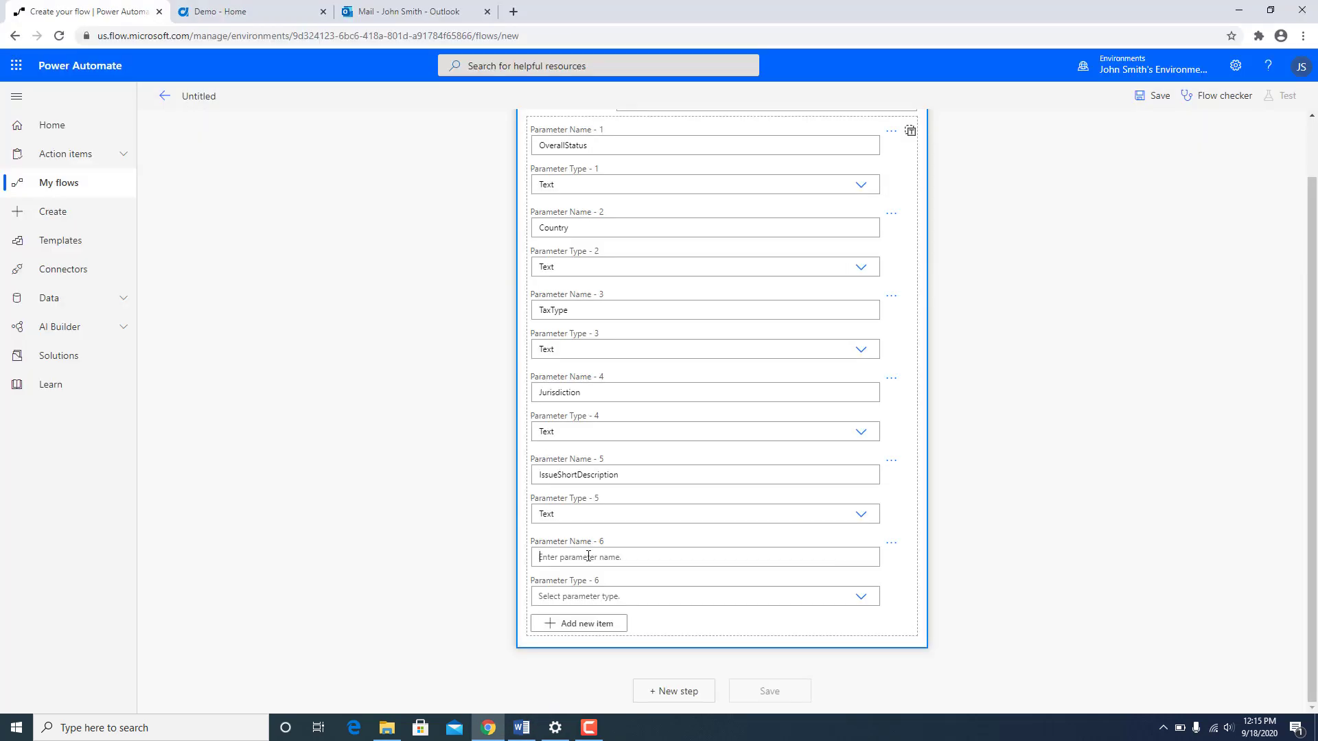
left_click(587, 623)
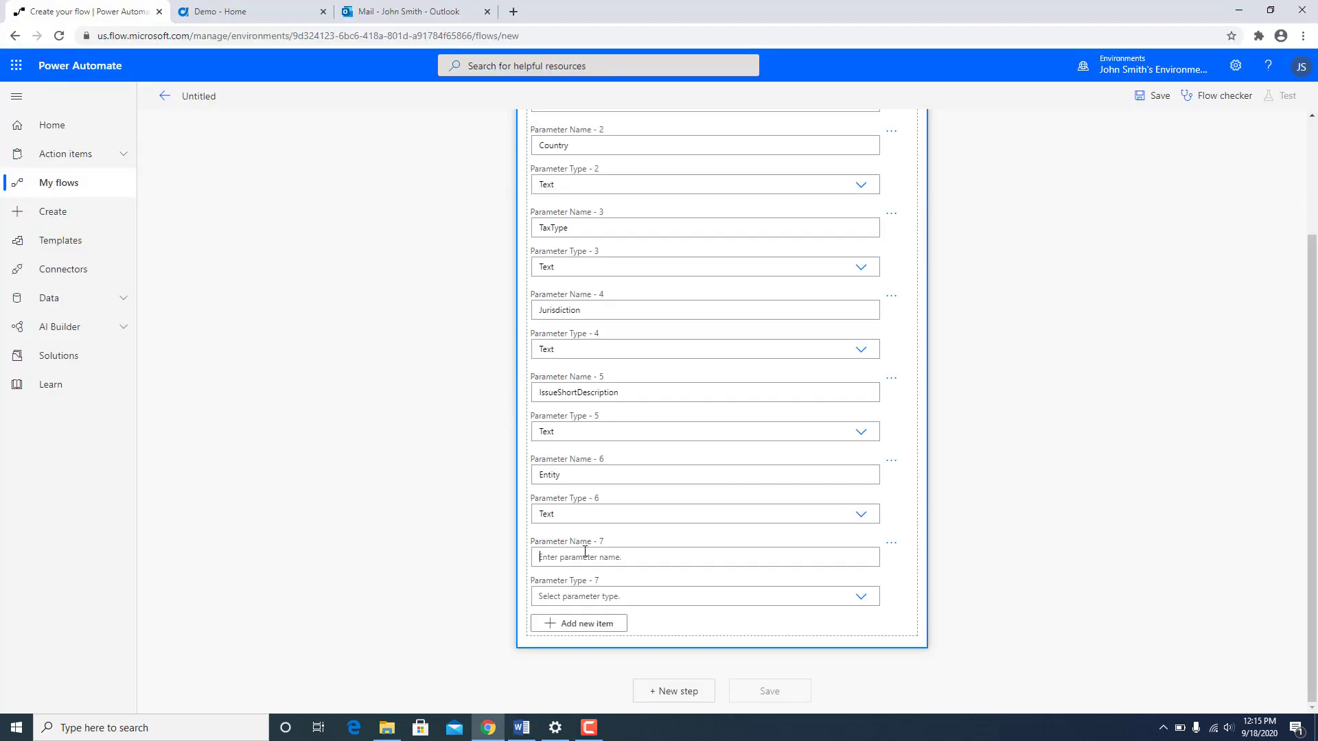
type("IssueLongDescription")
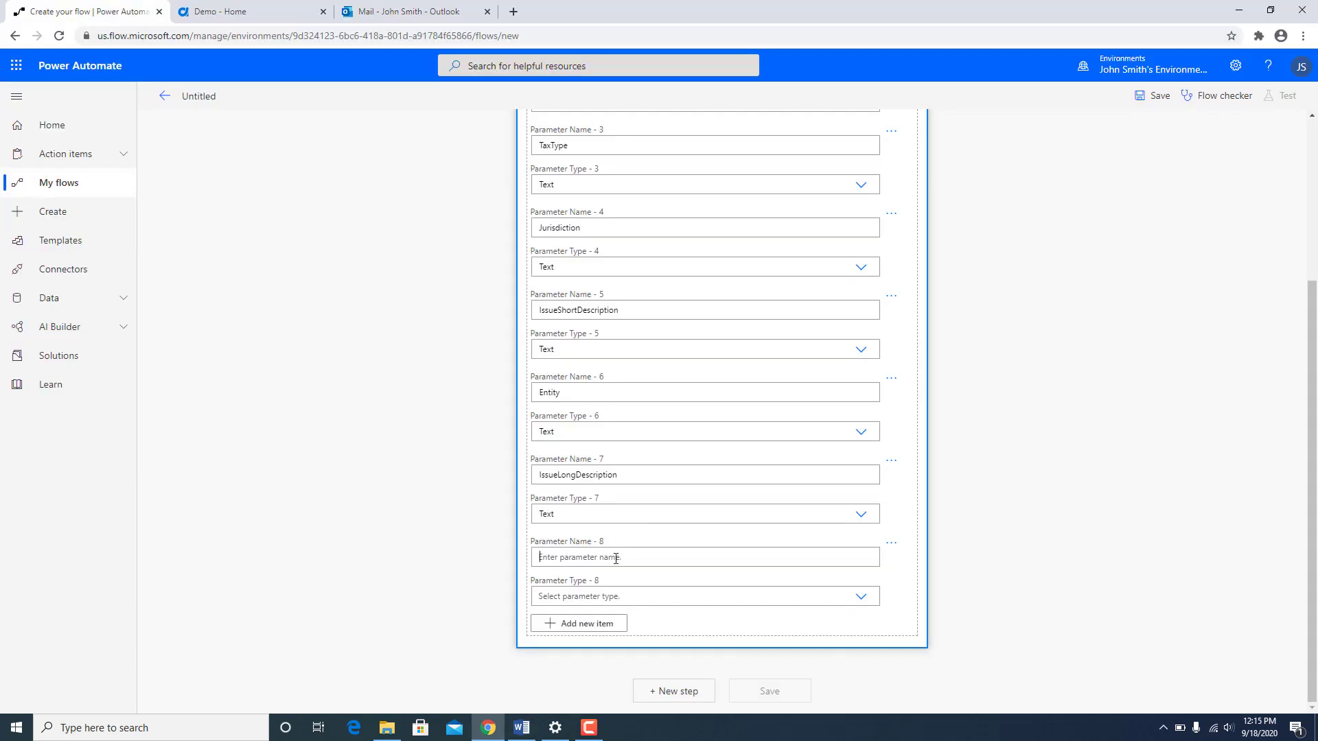
Step: Add AuditCommenced (Date), AuditType (Text), AuditPeriodStart (Date) and AuditPeriodEnd parameters
left_click(687, 591)
left_click(584, 632)
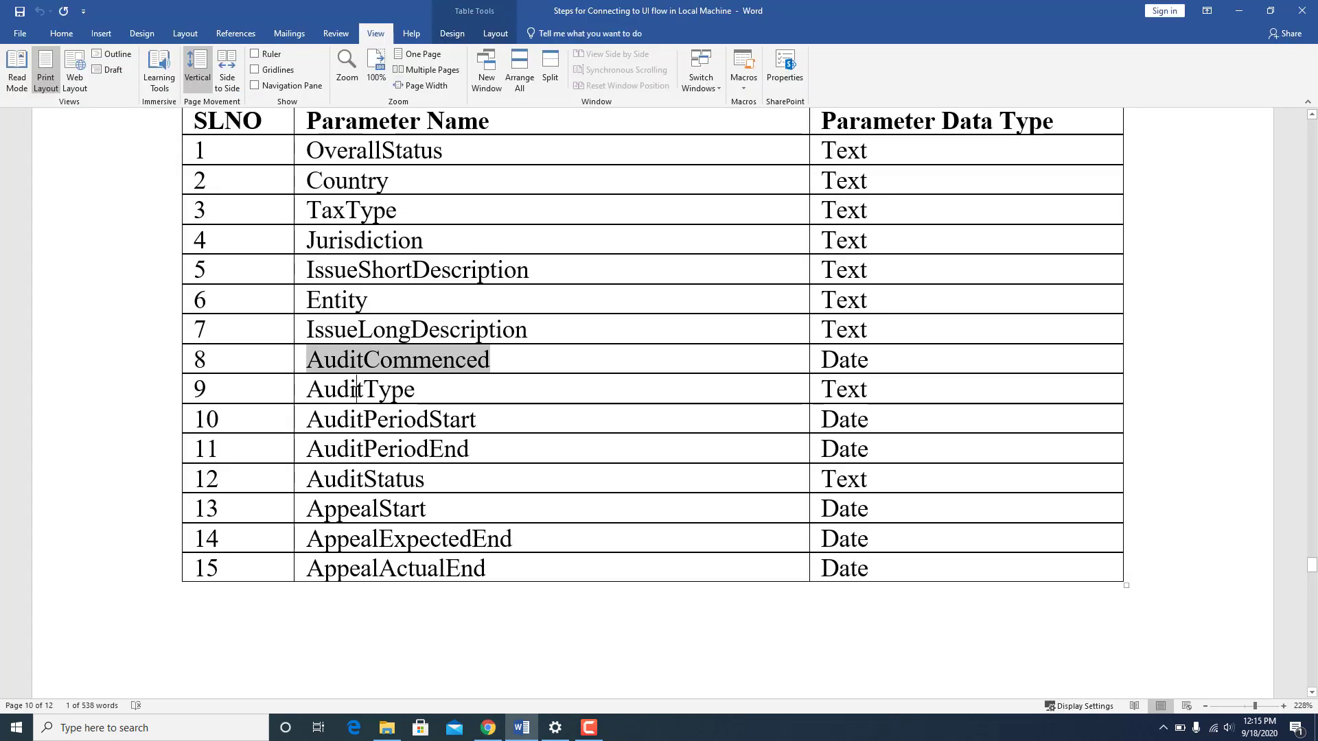
left_click(604, 622)
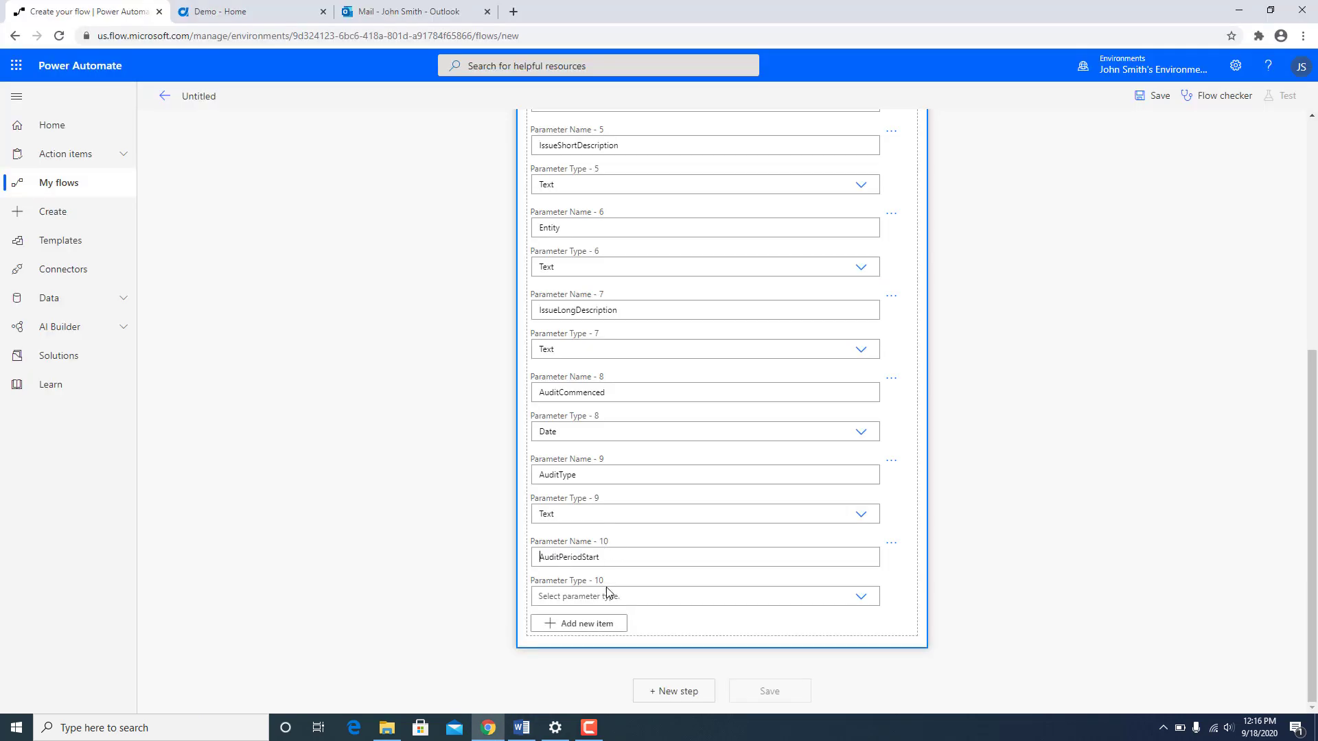
left_click(606, 591)
left_click(576, 633)
left_click(579, 623)
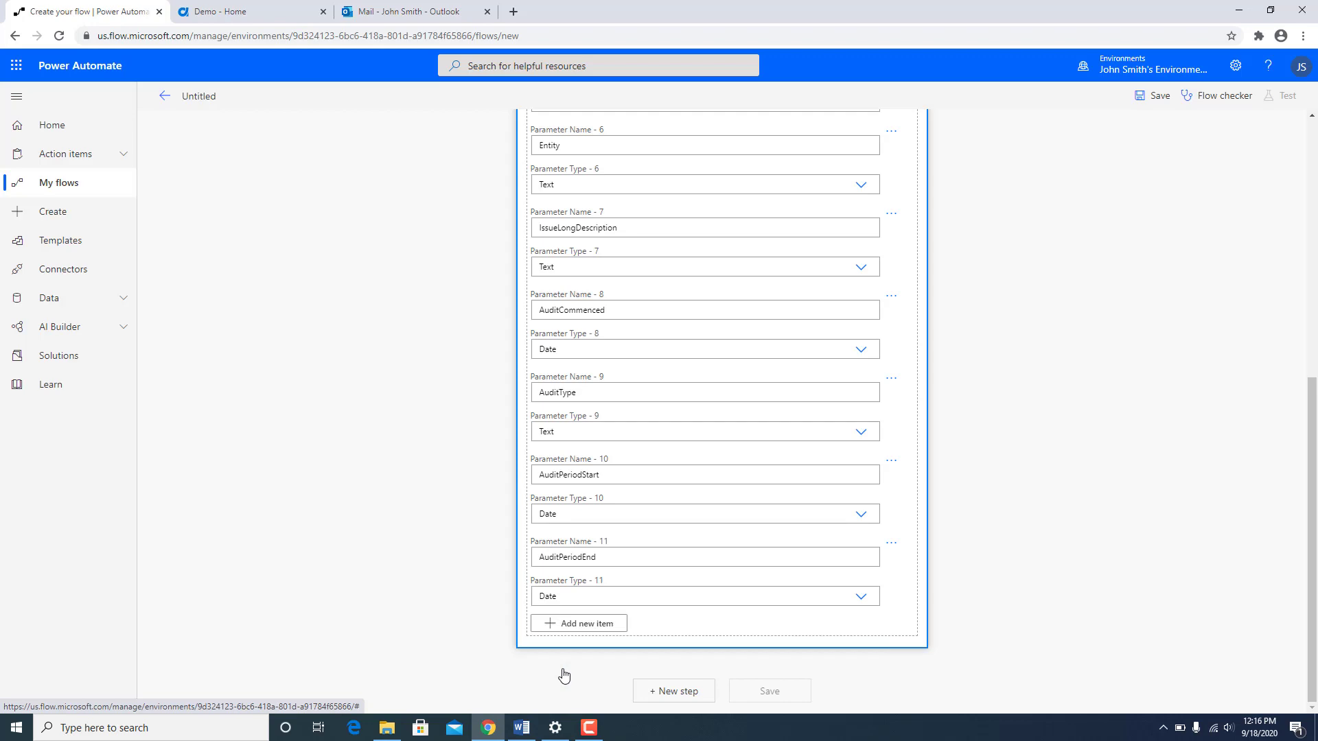
Step: Add AuditStatus, AppealStart and the remaining parameters through AppealActualEnd
double_click(386, 509)
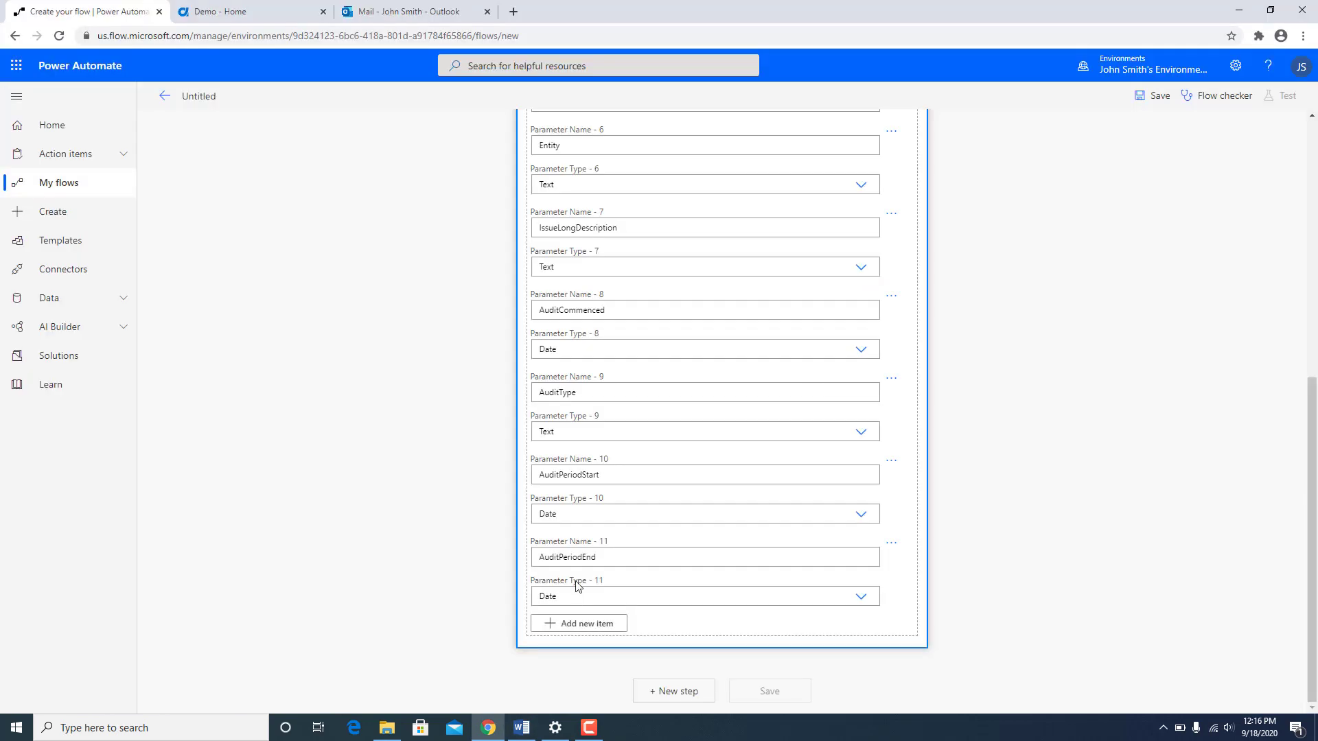
left_click(580, 624)
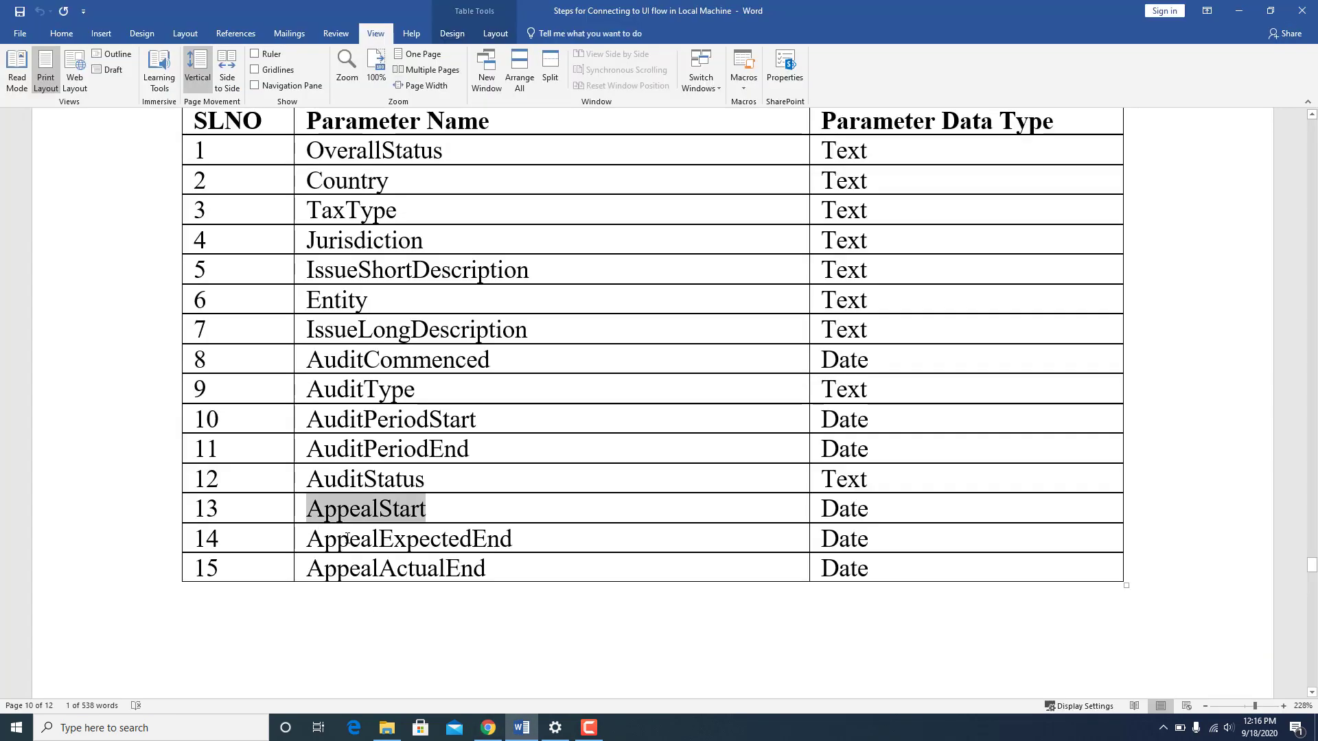
left_click(578, 624)
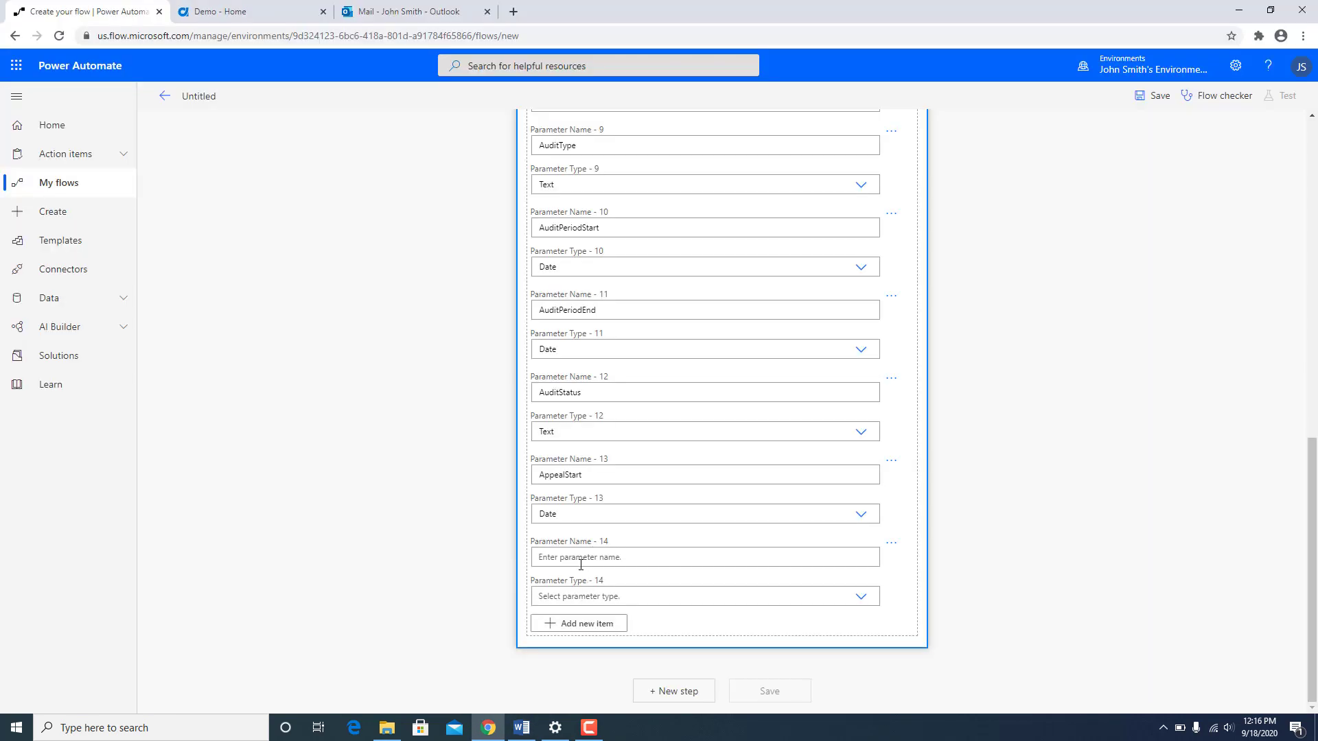
left_click(577, 596)
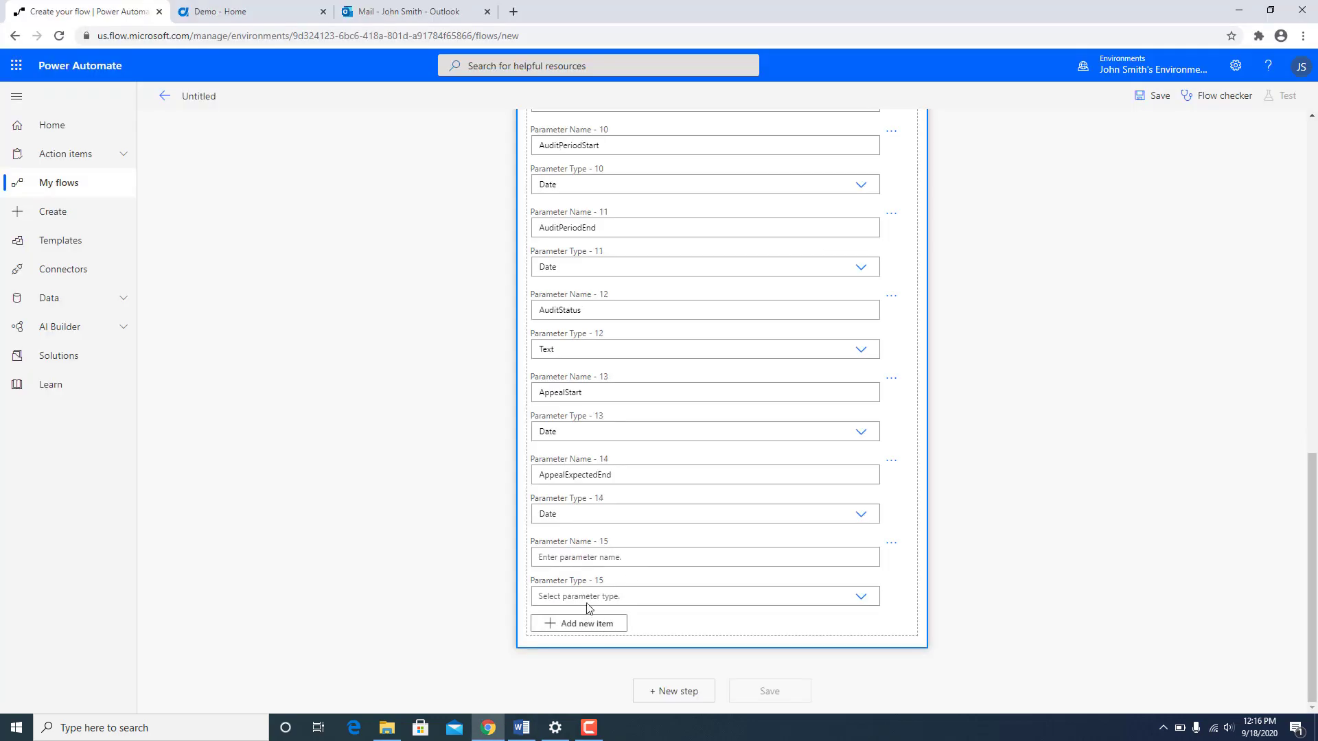
type("AppealActualEnd")
left_click(585, 598)
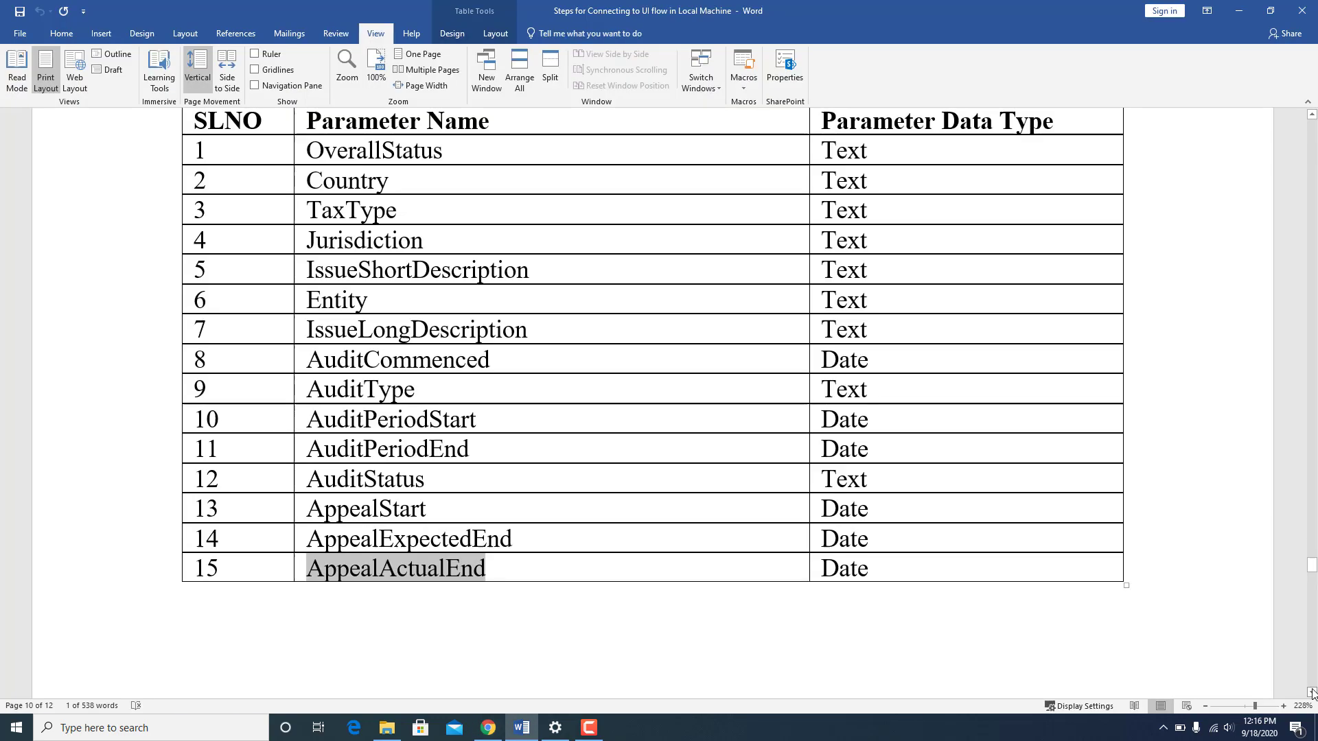
left_click_drag(1311, 613, 1311, 628)
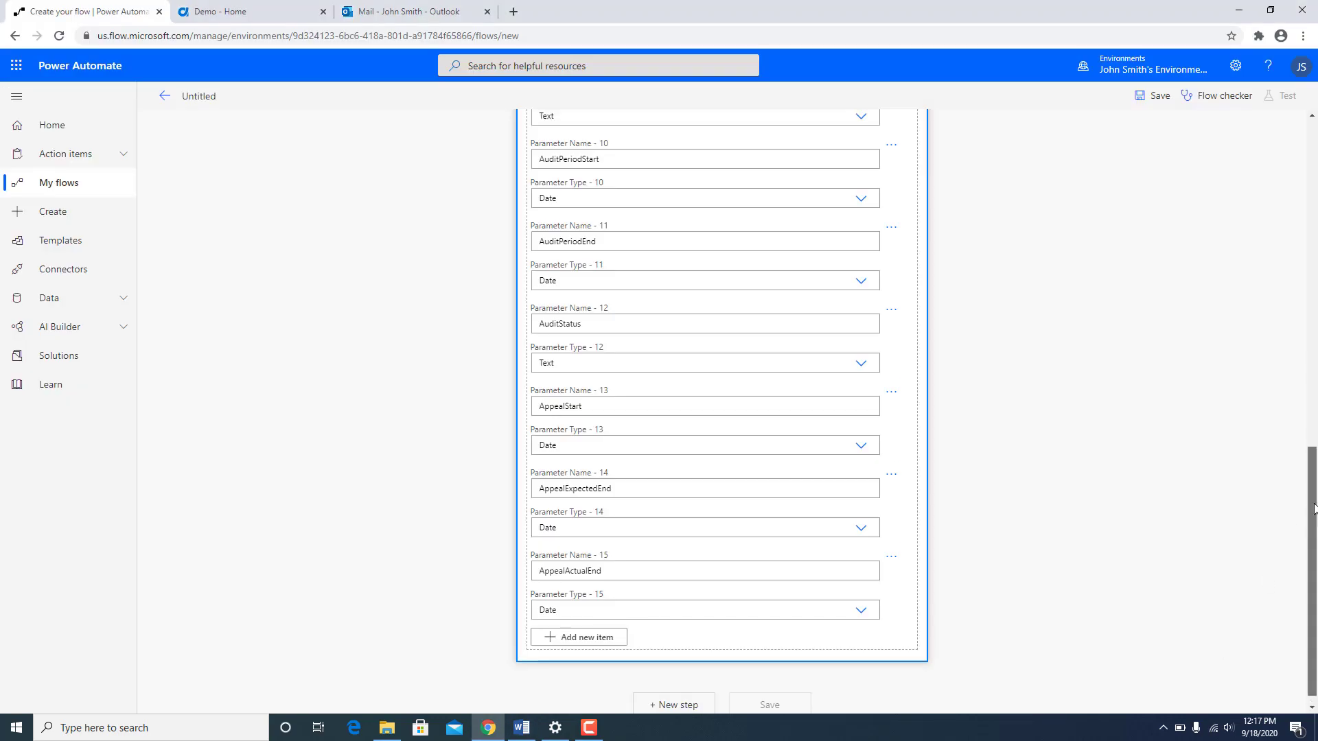
scroll(1269, 146, "up", 15)
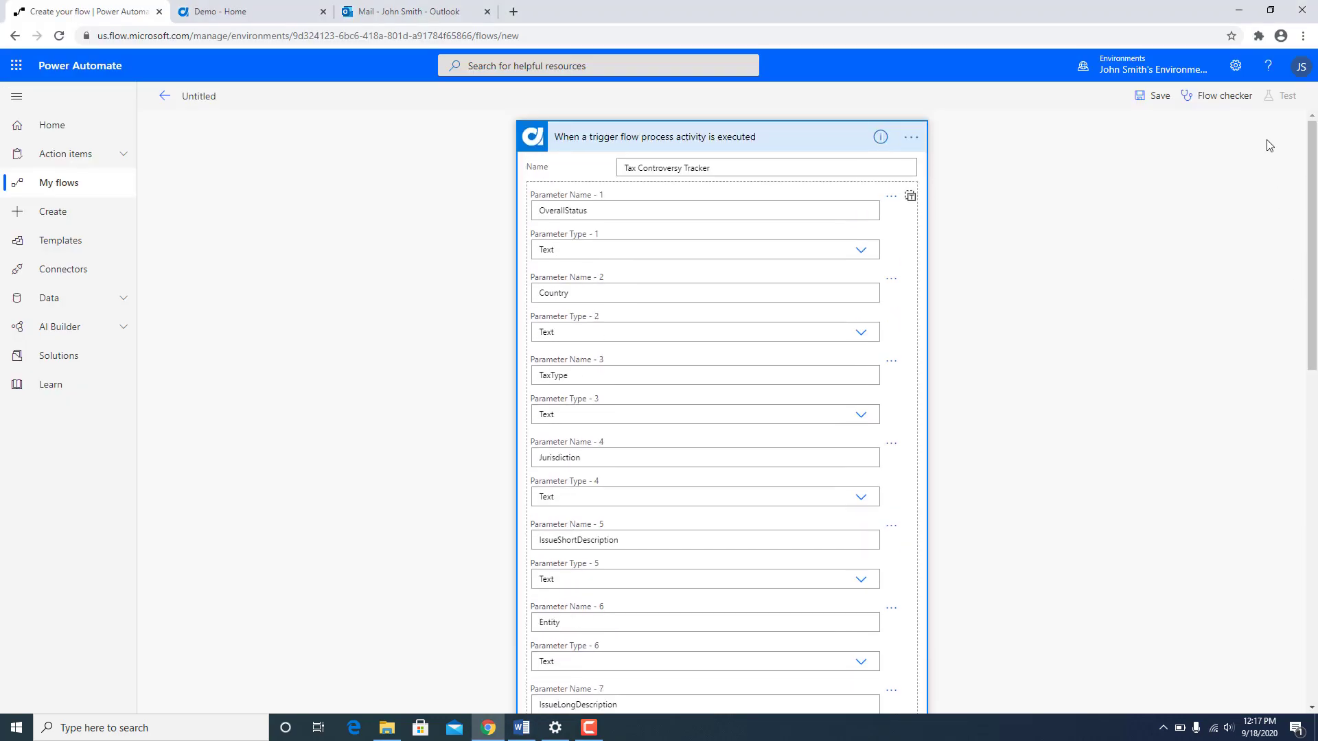
Step: Cancel creating a new AgilePoint NX connection and keep AgilePoint NX Demo for the trigger
left_click(913, 140)
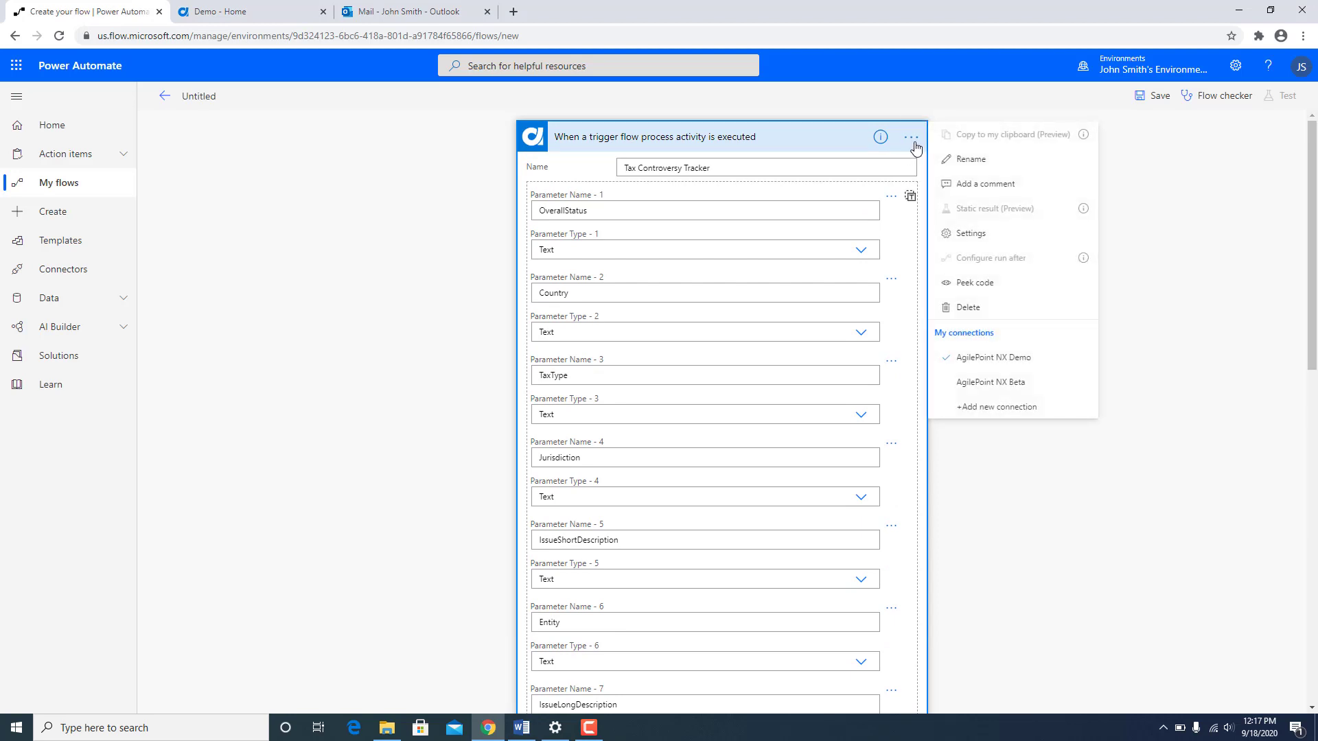
left_click(1020, 409)
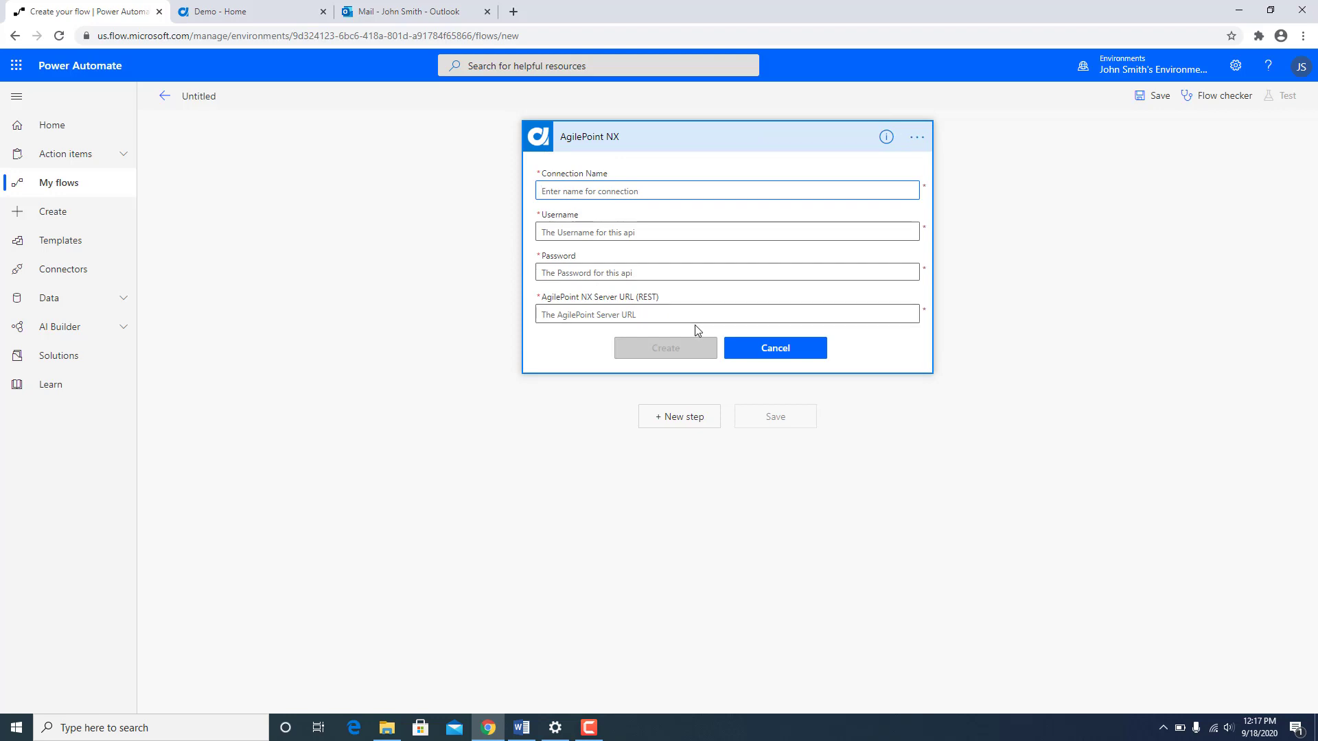
left_click(790, 361)
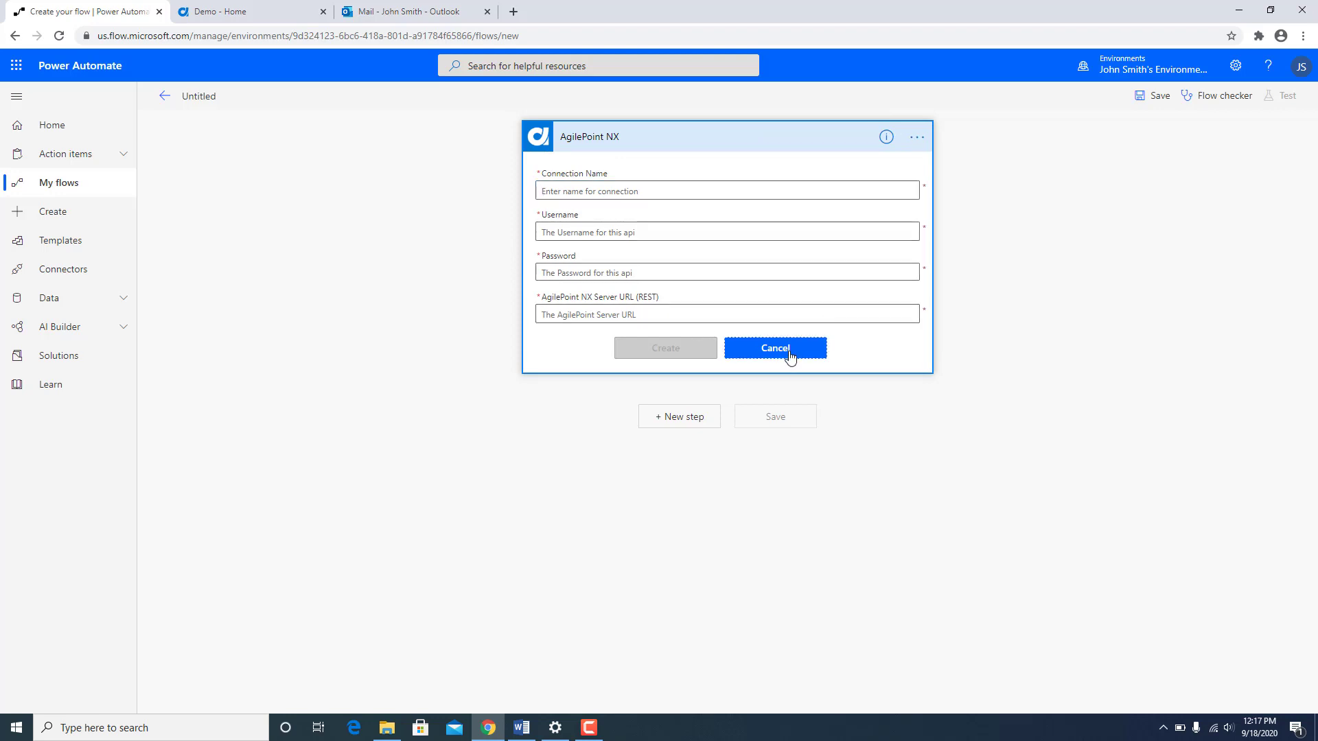
left_click(906, 139)
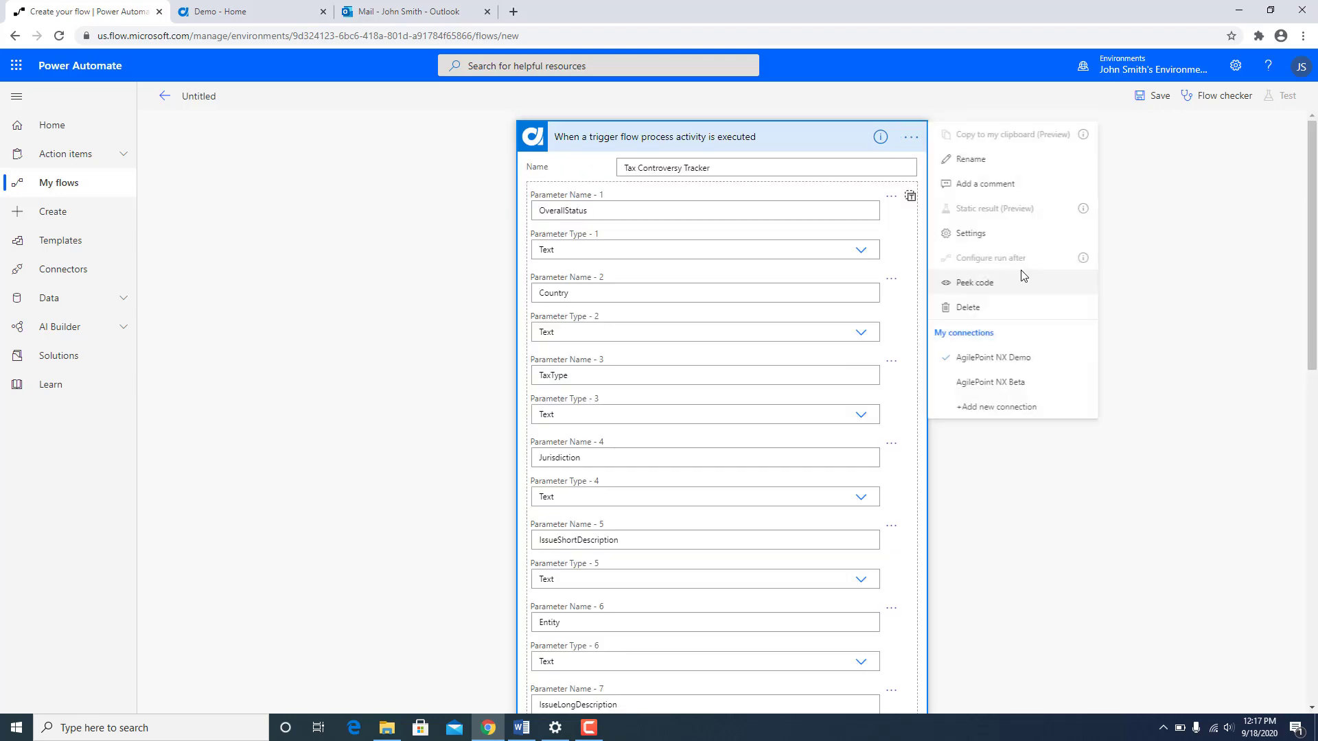
left_click(1030, 367)
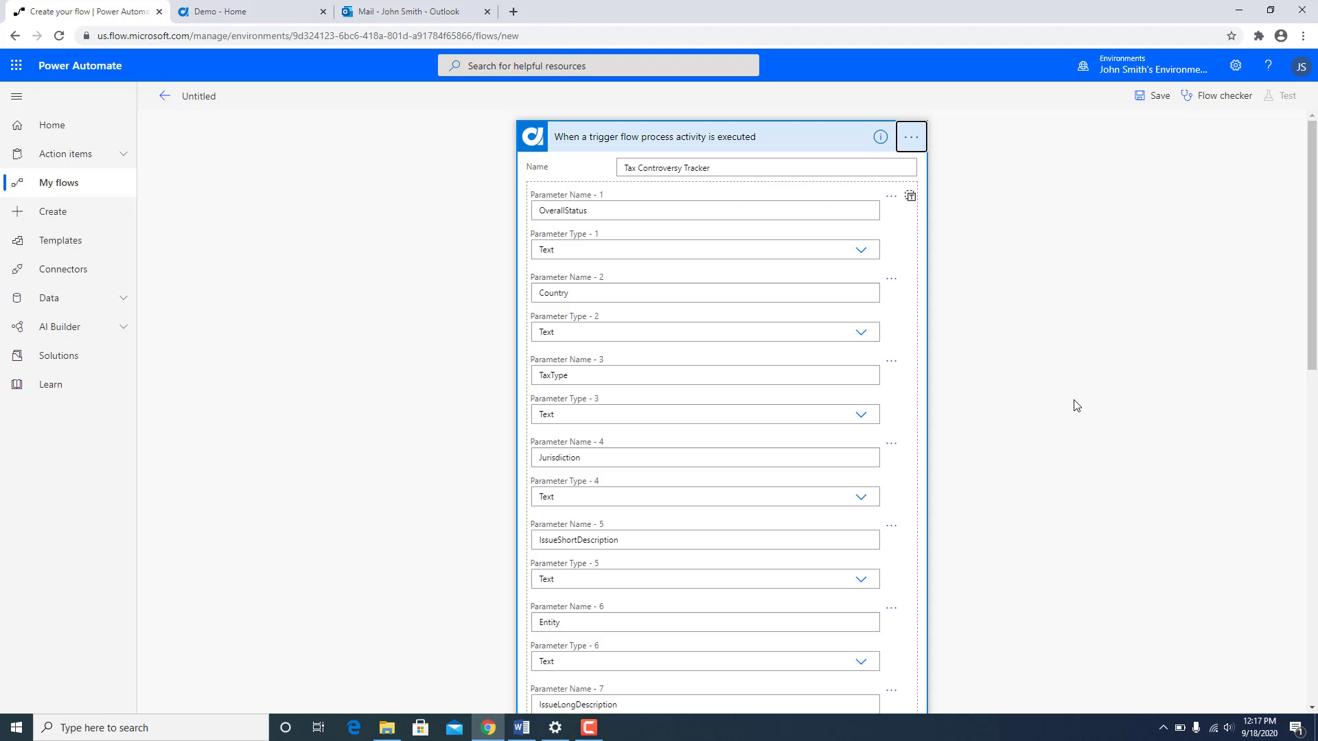
Step: Collapse the trigger and add the UI flows action 'Run a flow built with Windows recorder (V1)'
left_click(758, 139)
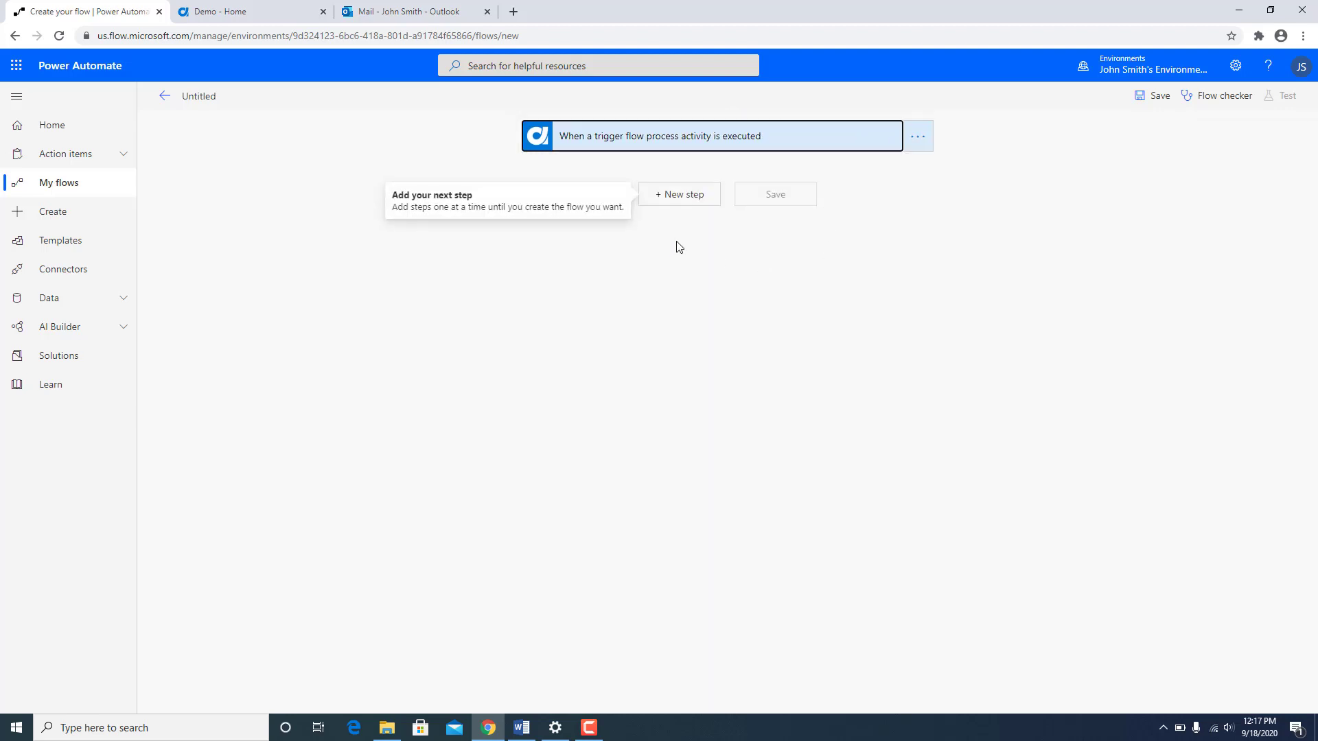
left_click(683, 206)
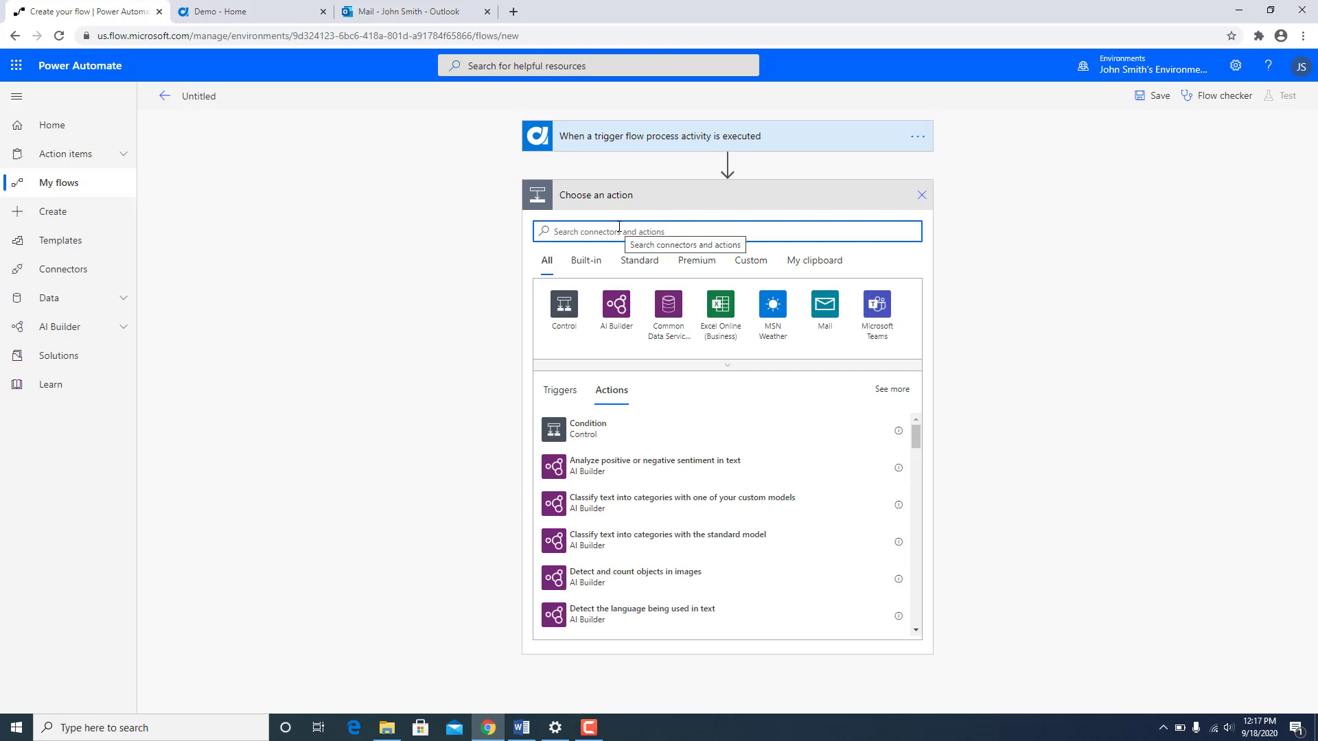
type("ui")
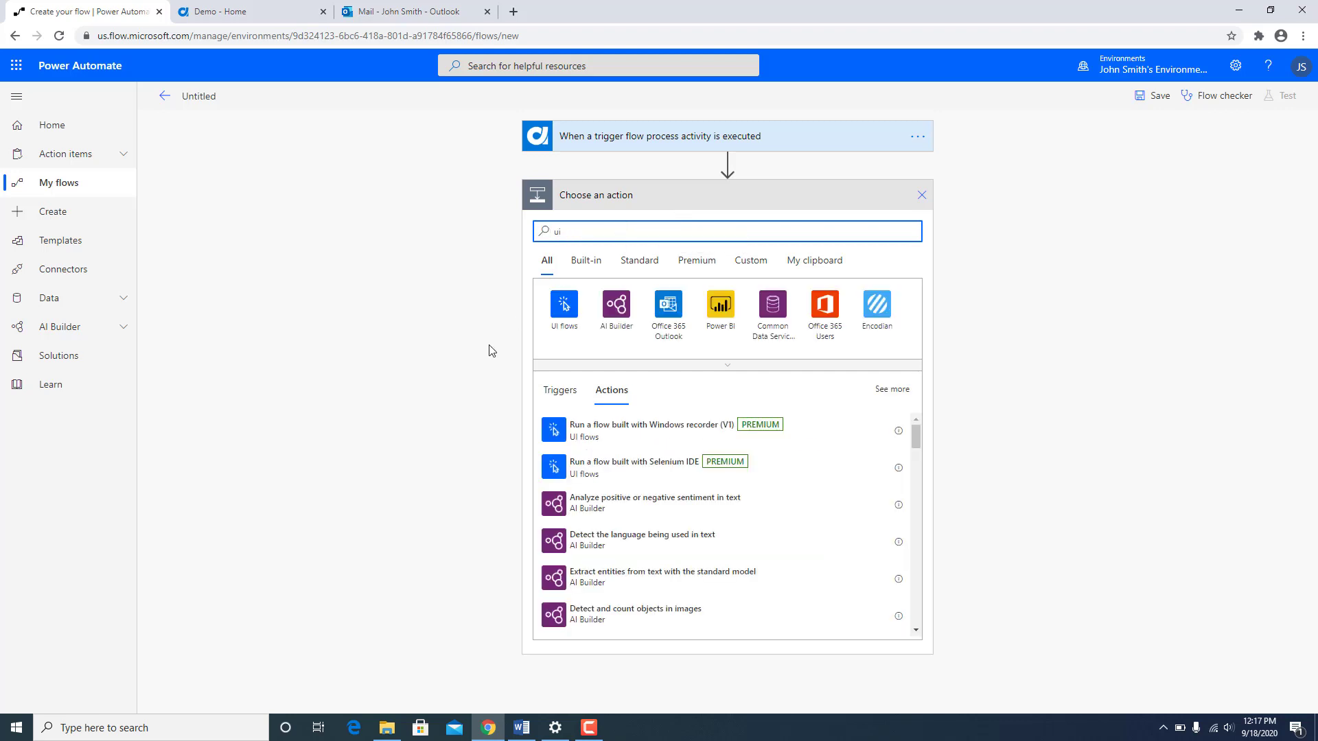
left_click(564, 306)
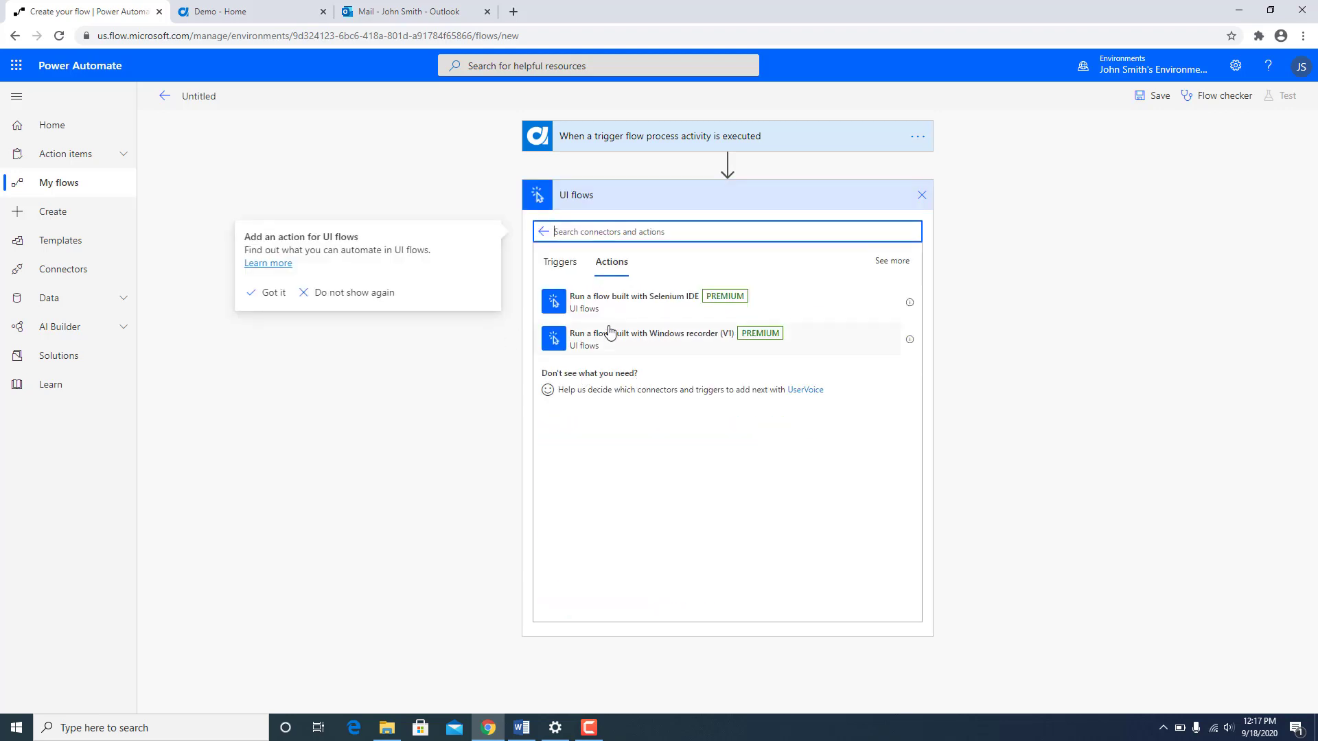
left_click(685, 347)
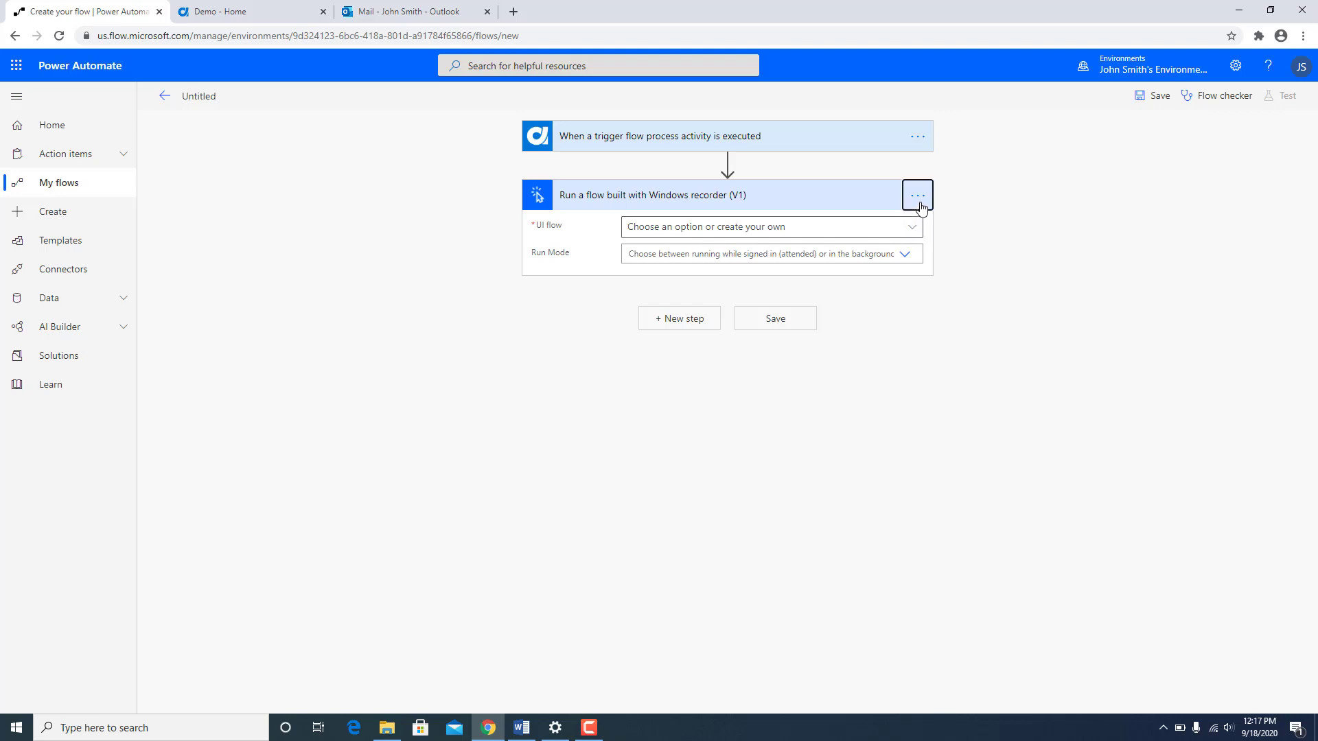
Step: Check the action's connections, then confirm in the On-premises data gateway app that it is set up
left_click(918, 196)
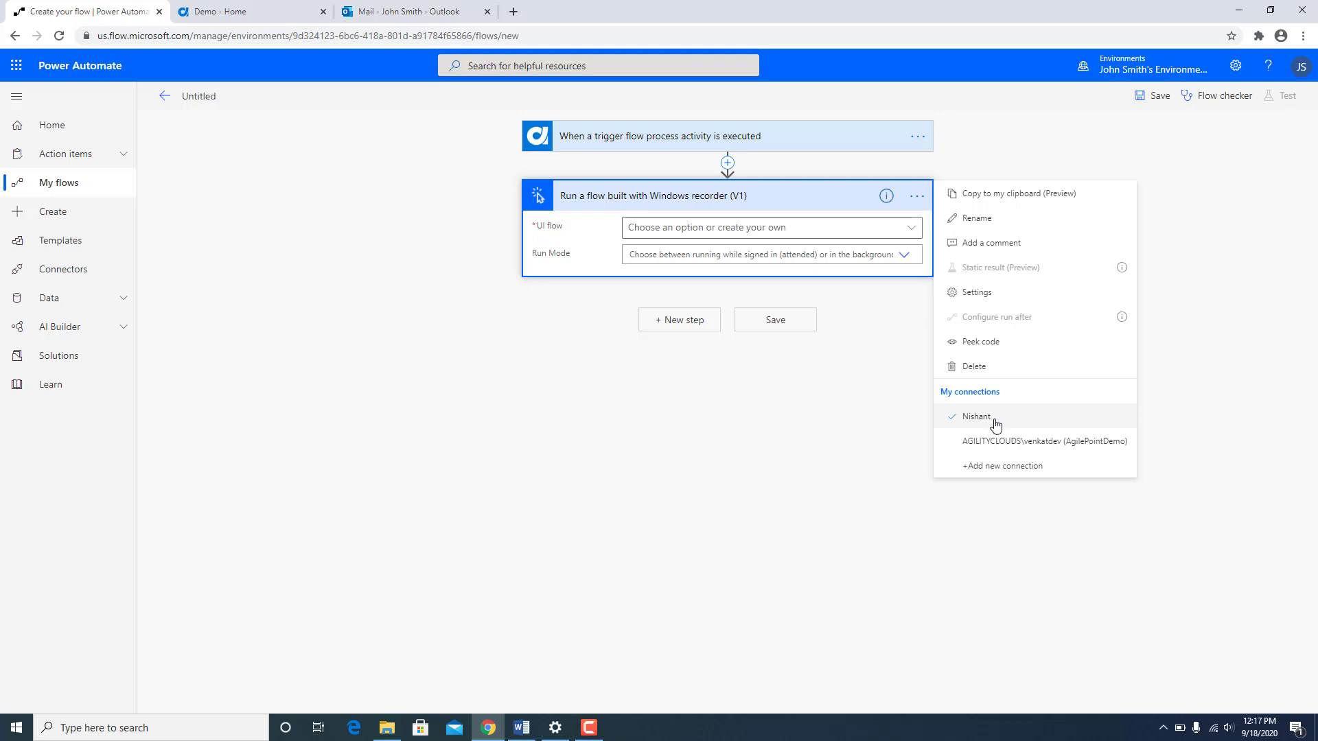
left_click(14, 738)
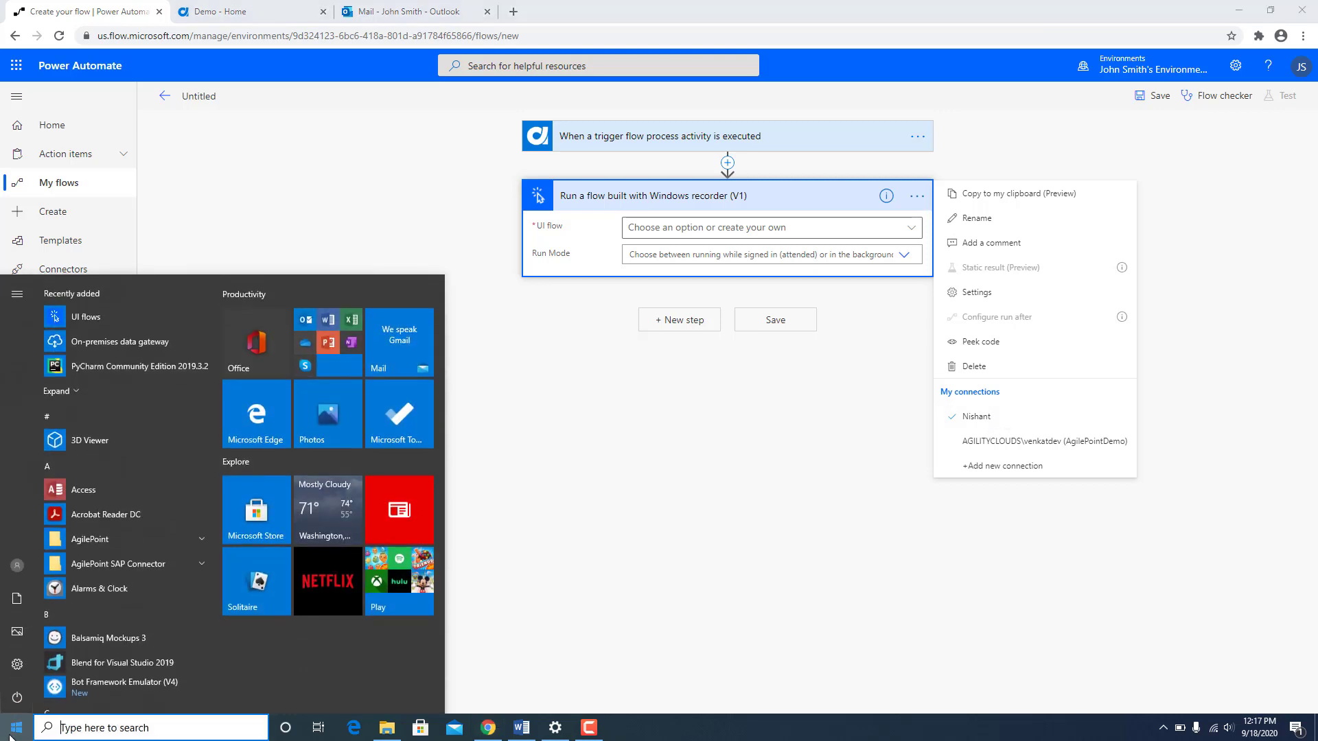
type("gate")
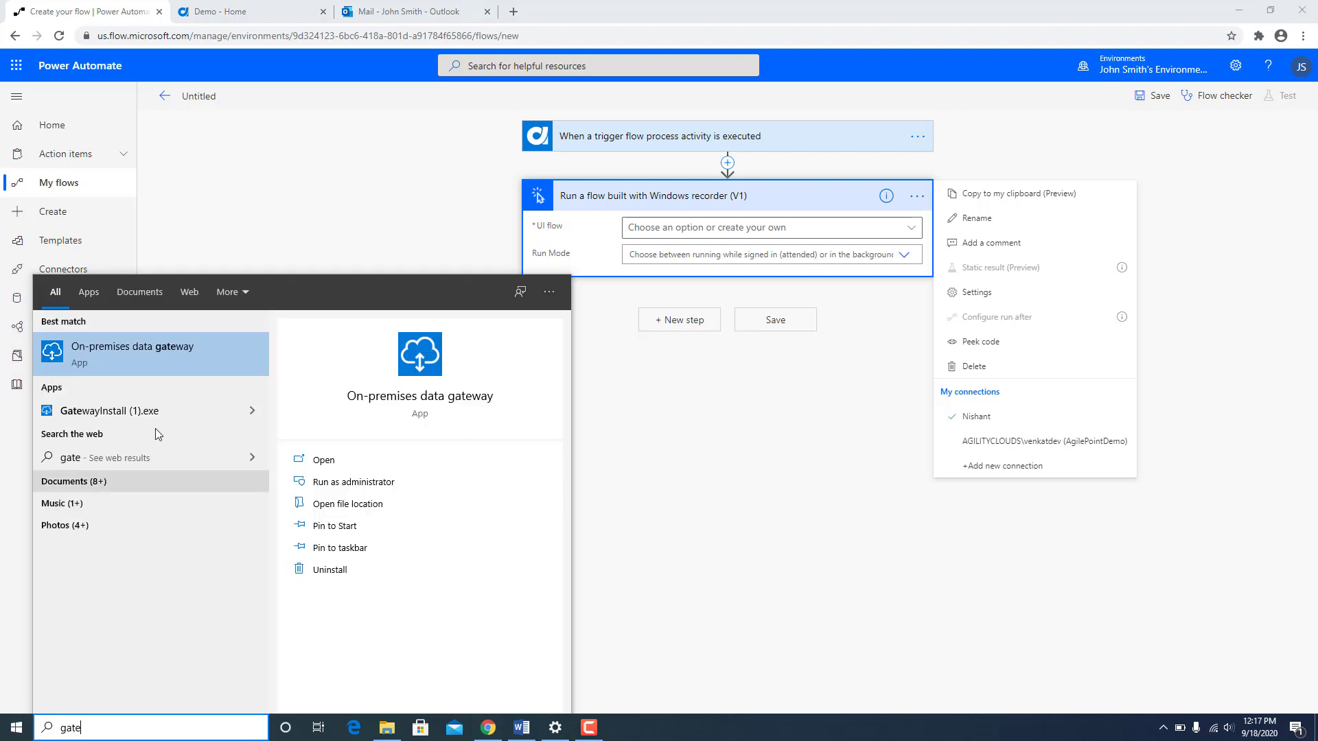
left_click(304, 470)
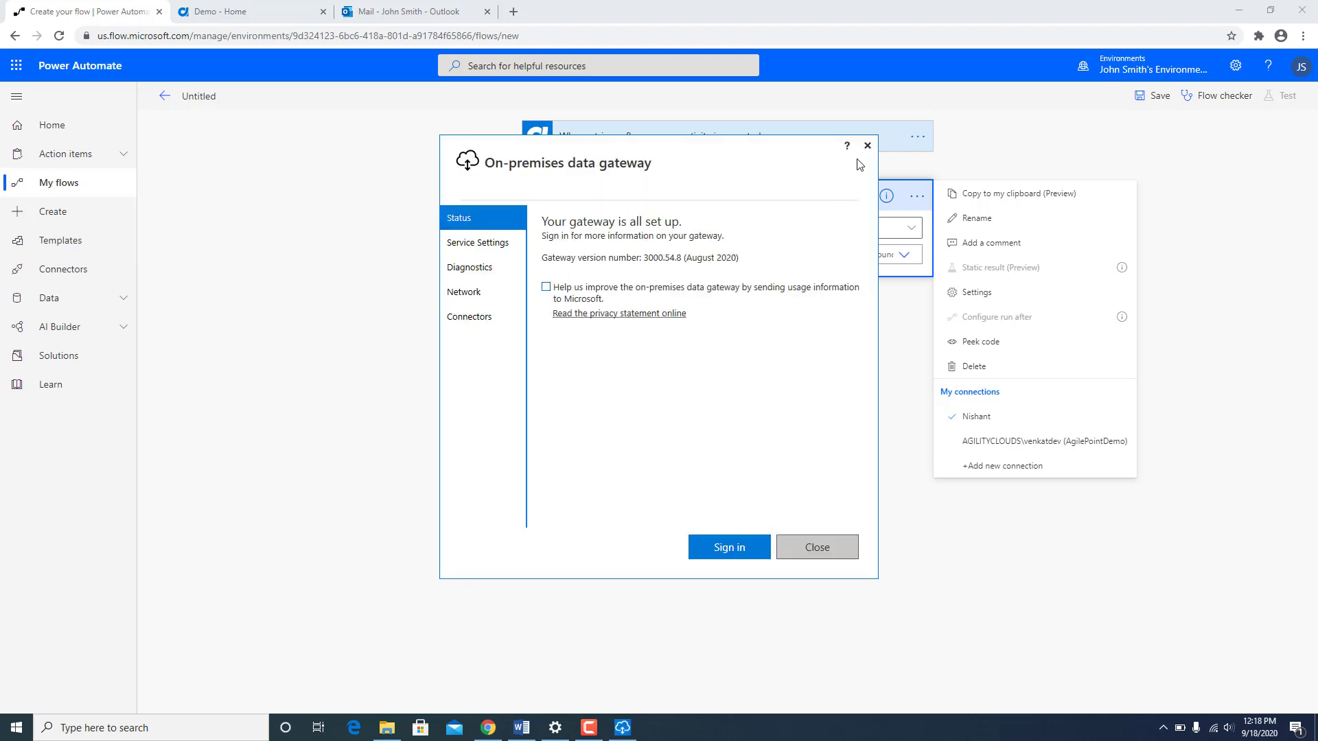
left_click(902, 406)
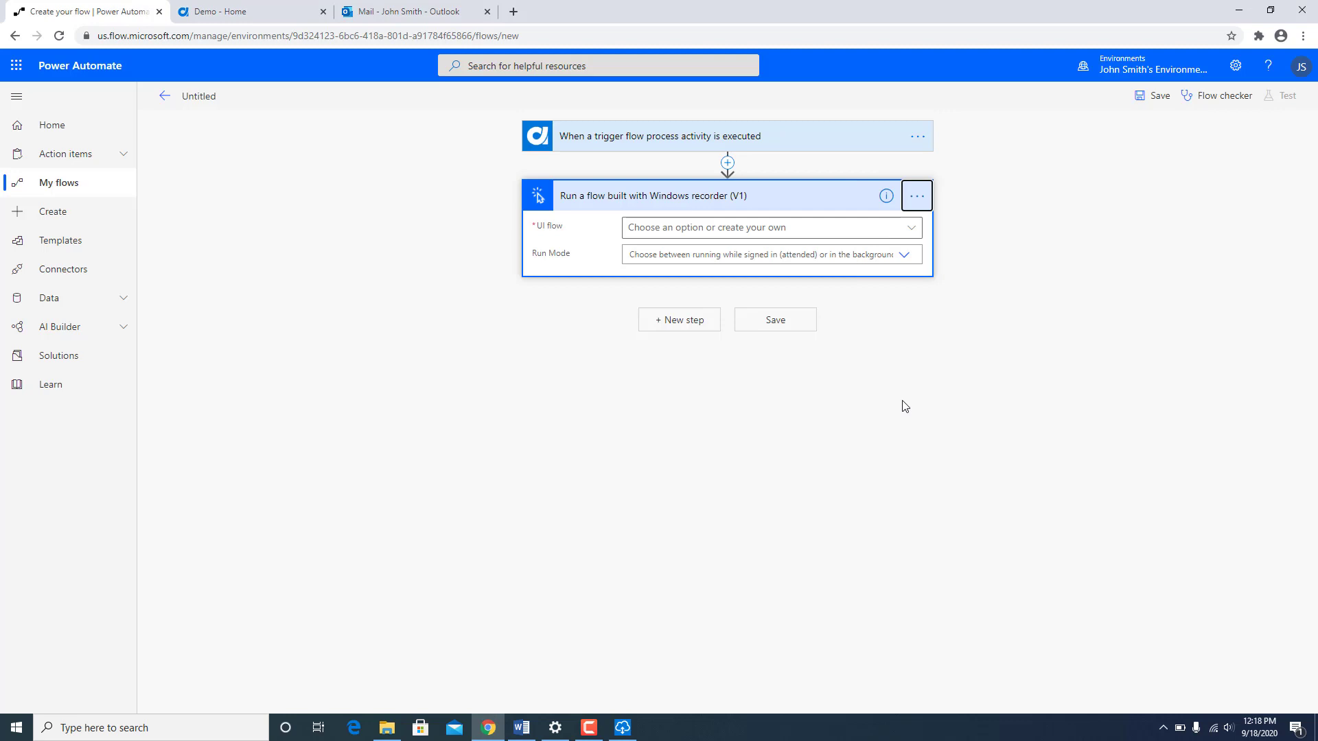
left_click(924, 199)
key("Escape")
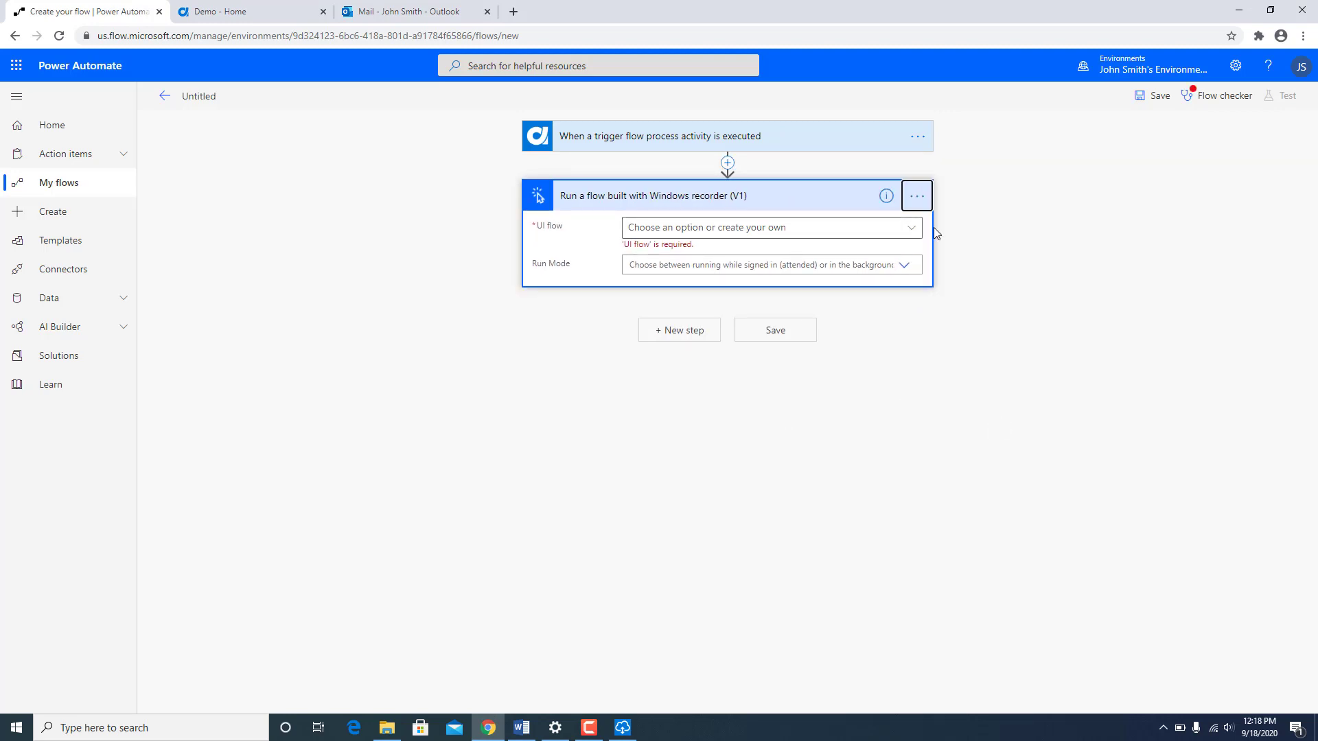
Step: Select the Tax Controversy Tracker UI flow and set Run Mode to 'Attended - Runs when you're signed in'
left_click(913, 228)
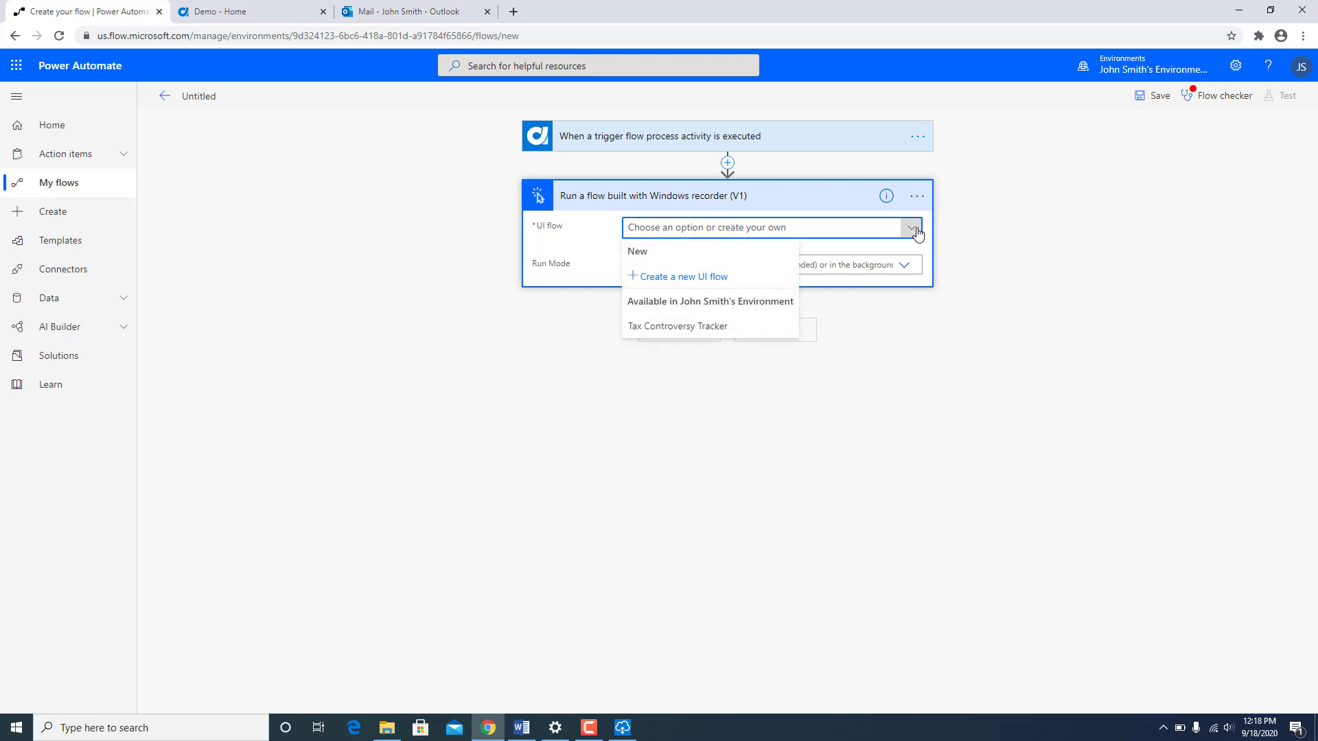
left_click(741, 333)
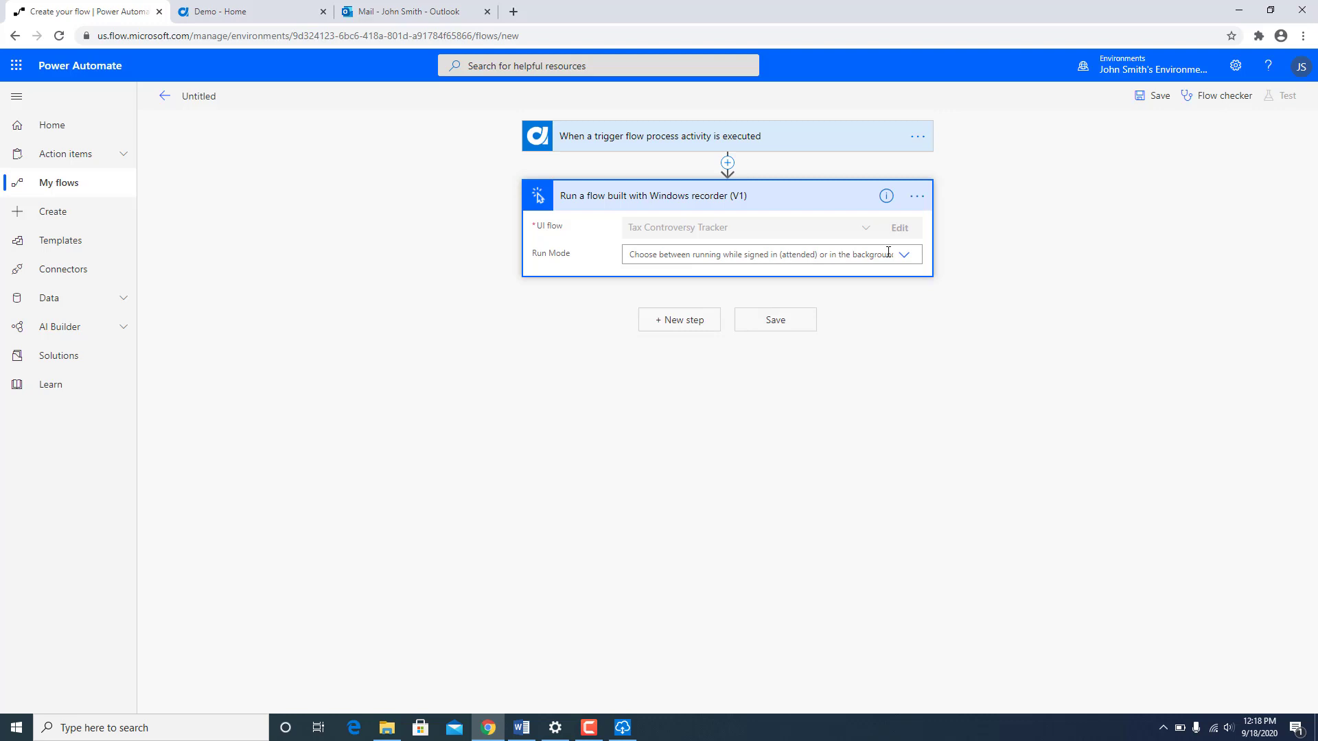
left_click(911, 260)
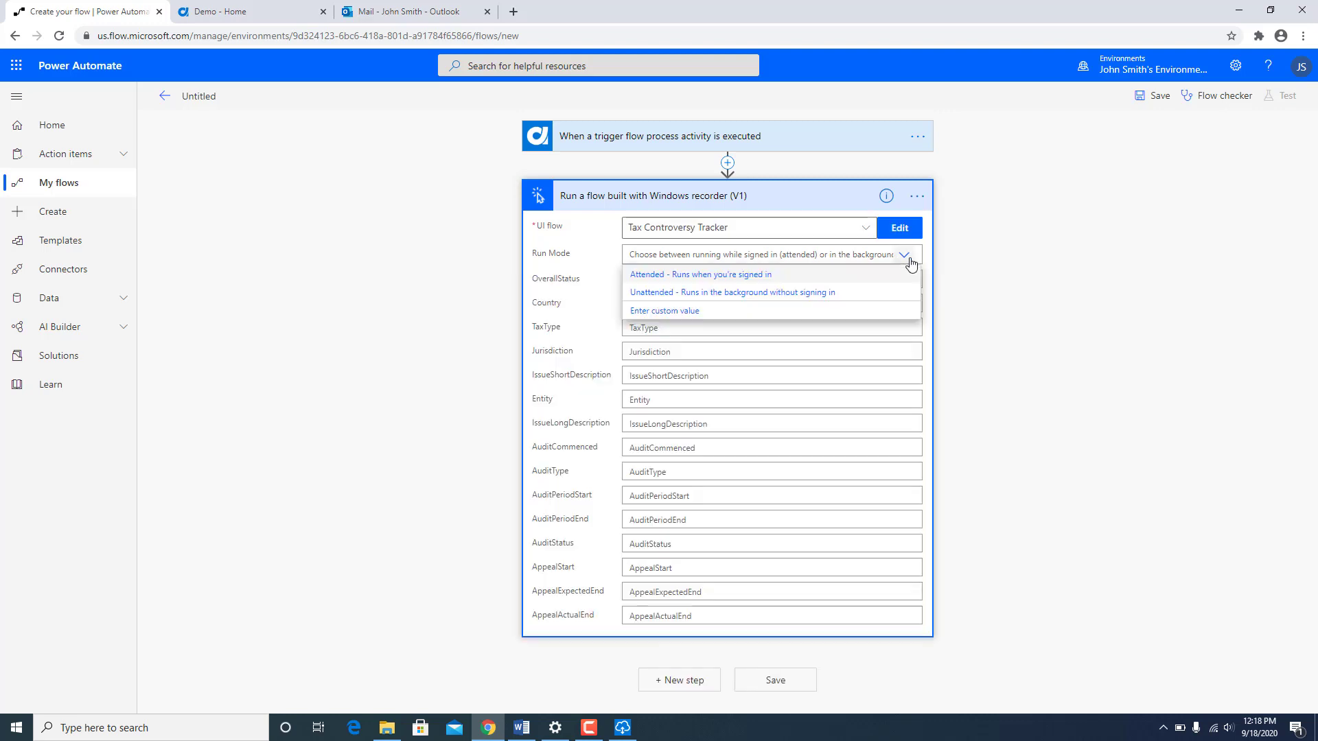
left_click(722, 276)
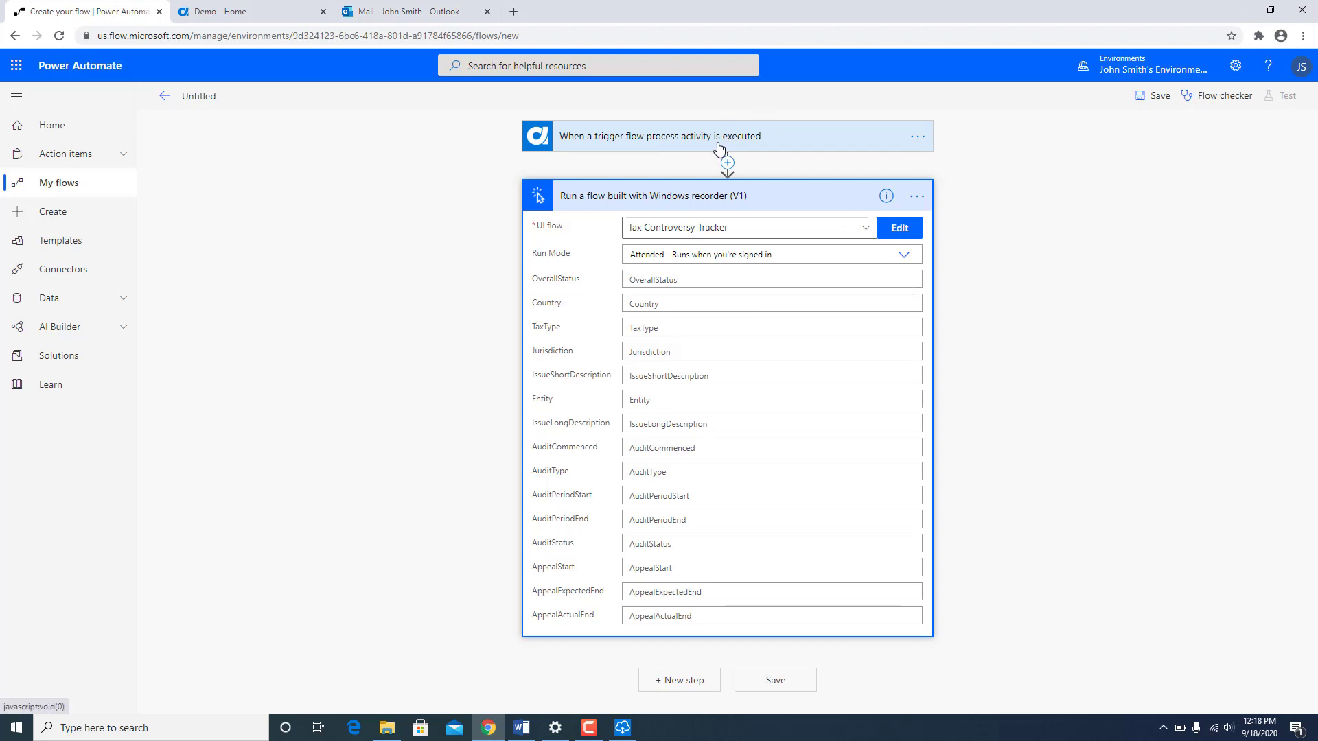
Step: Set the OverallStatus input to its triggerOutputs()?['body']['OverallStatus'] expression copied from the Word table
left_click(701, 280)
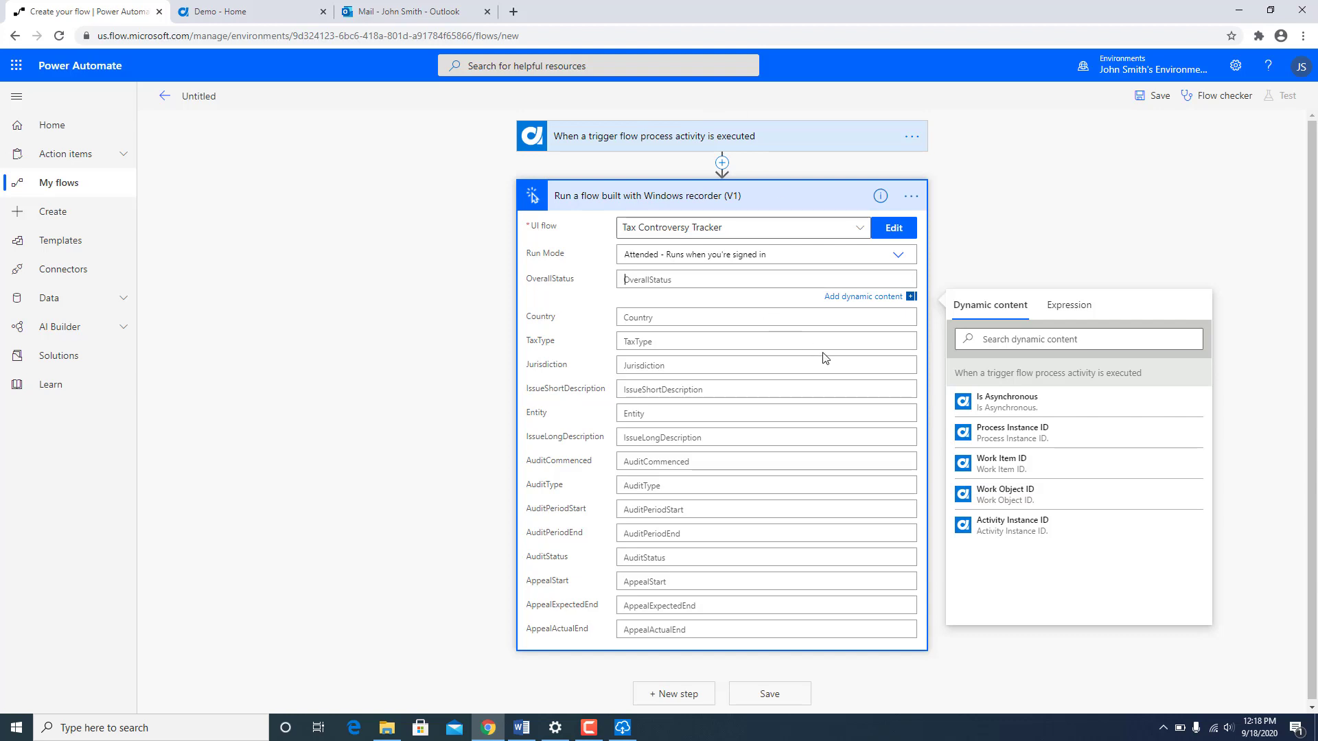
left_click(1068, 318)
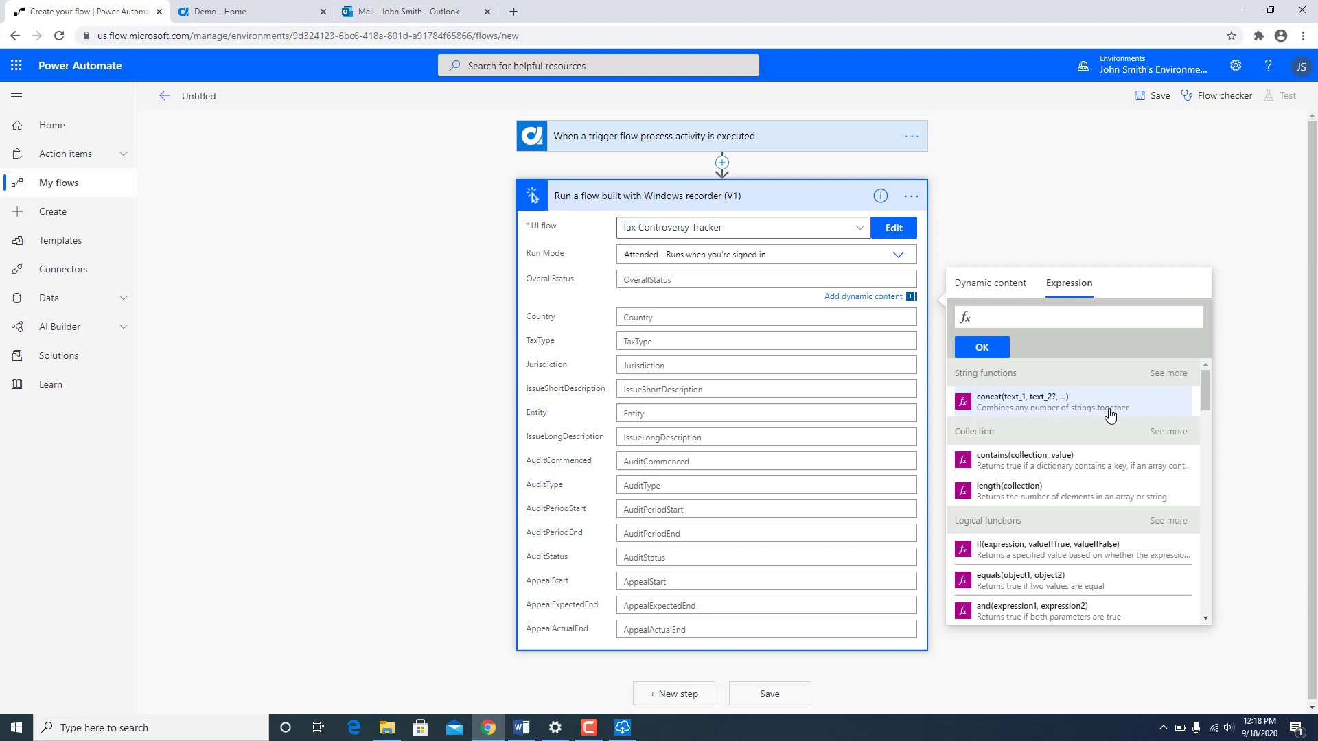
left_click(1073, 322)
type("tri")
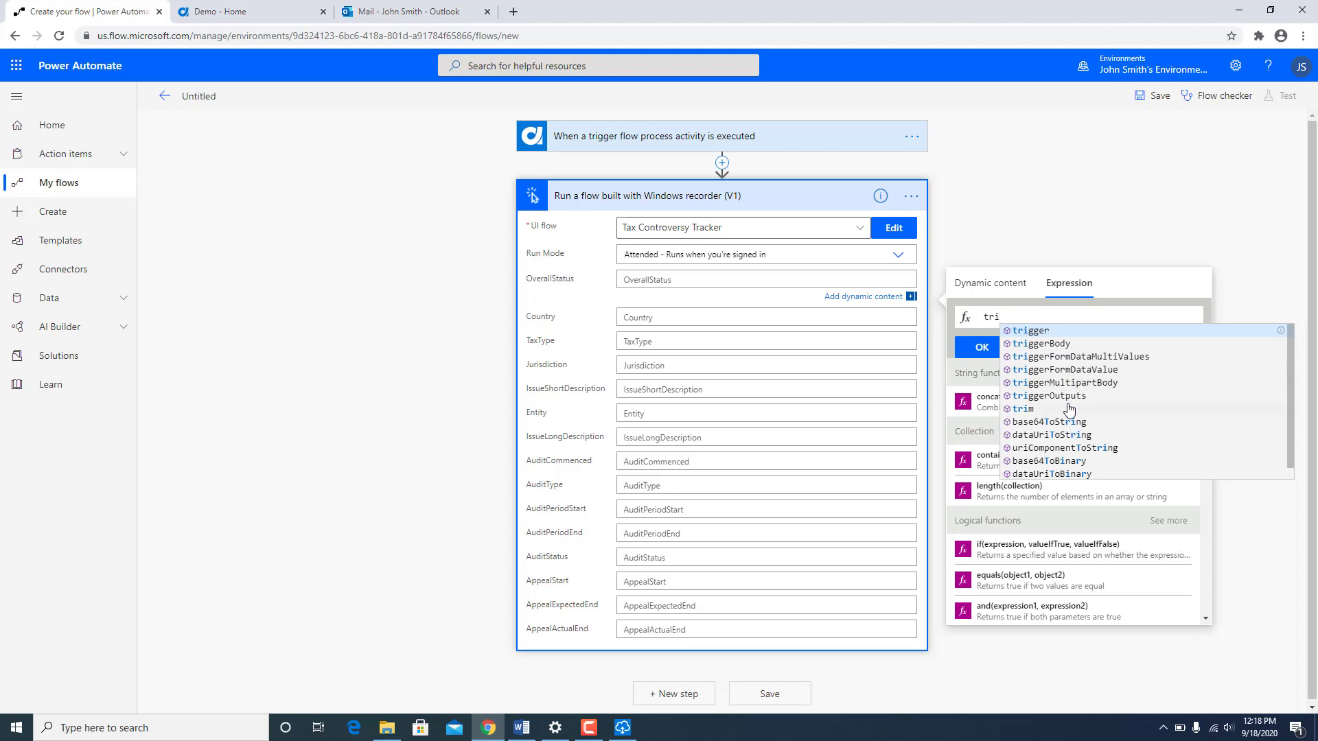
left_click(522, 727)
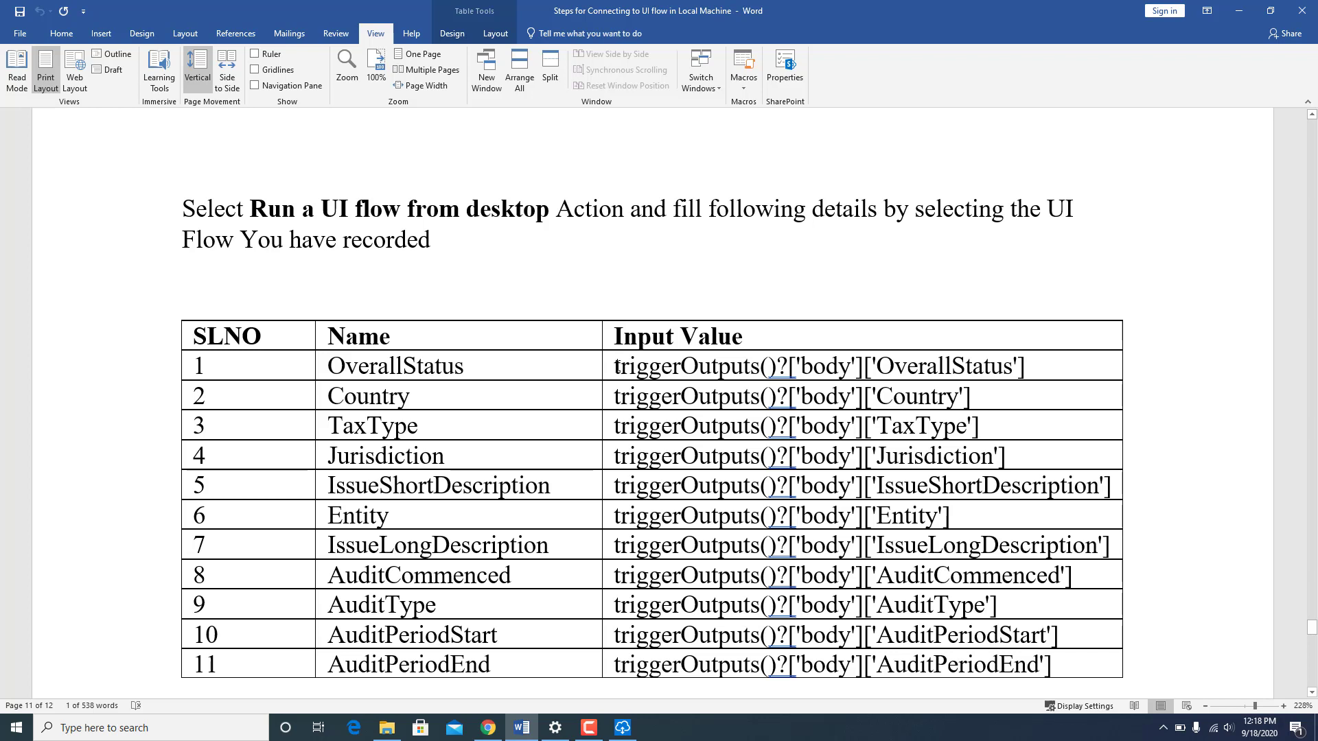
double_click(805, 364)
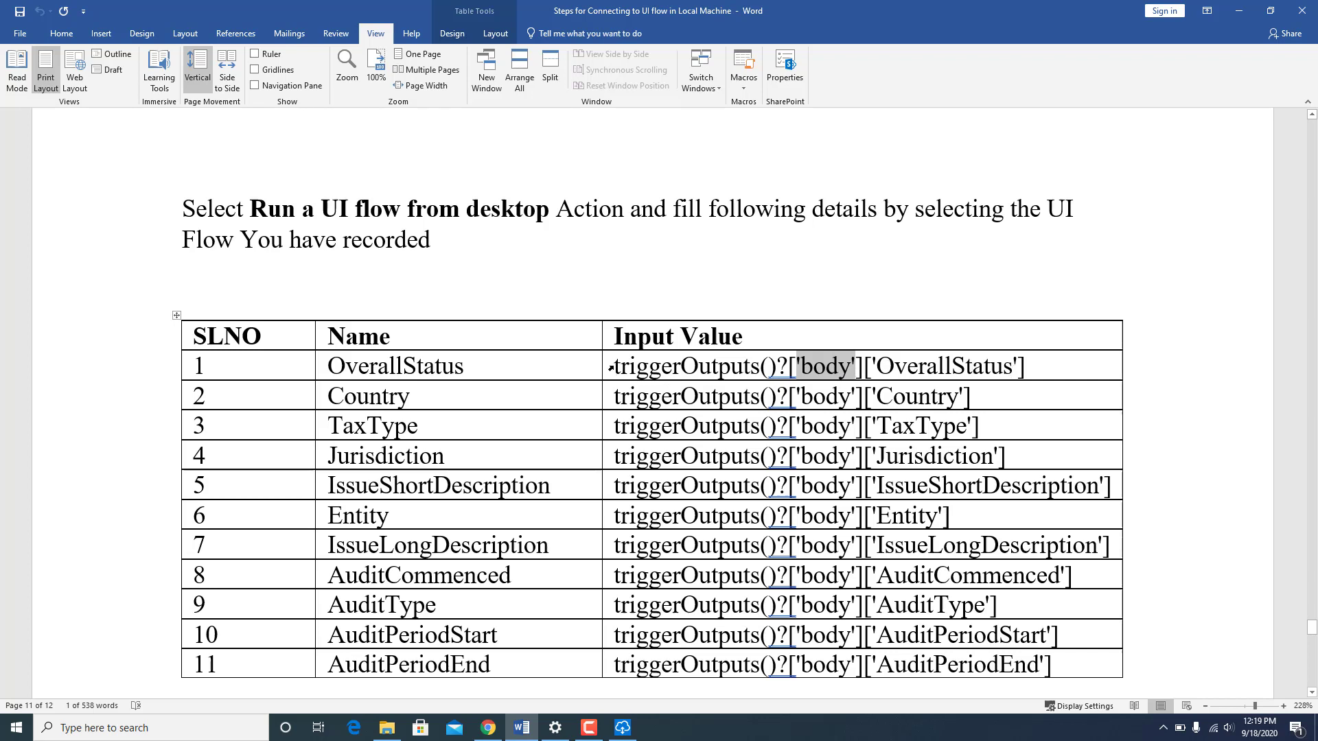
left_click_drag(612, 367, 1029, 371)
key("ctrl+c")
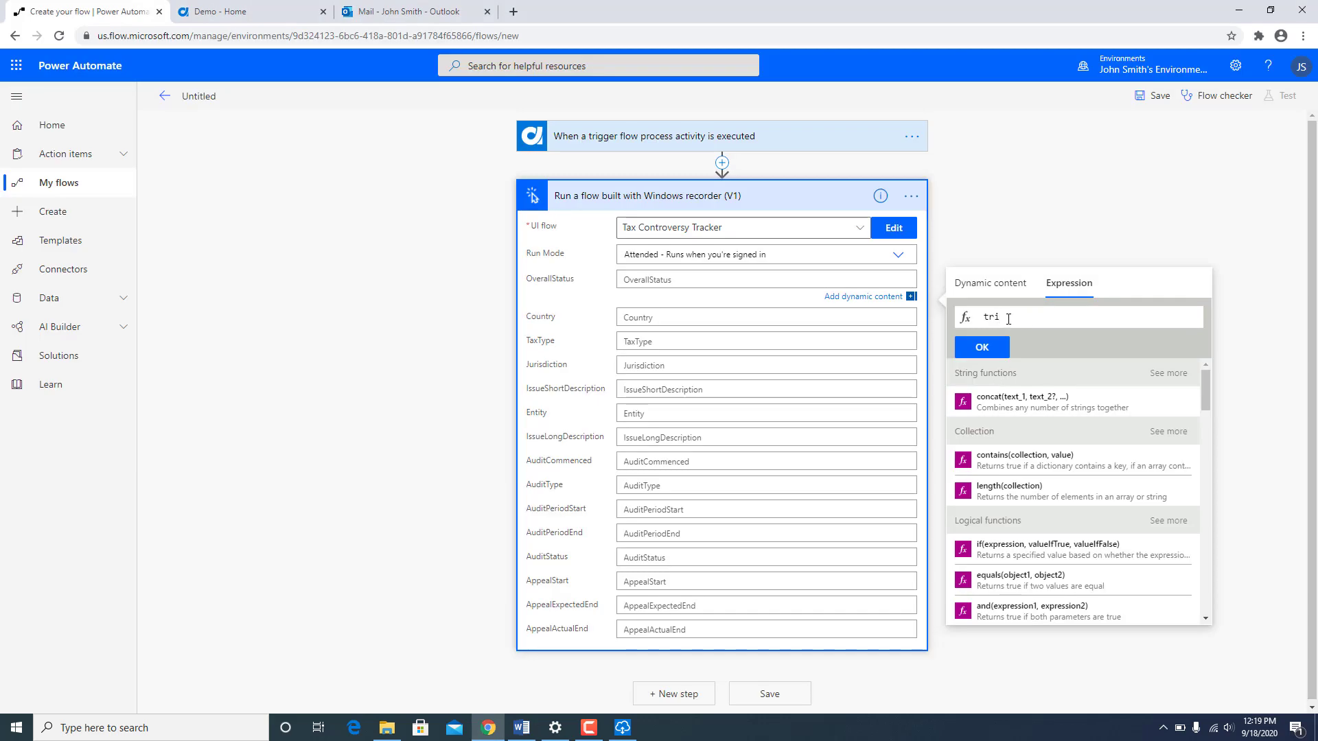
key("ctrl+a")
key("ctrl+v")
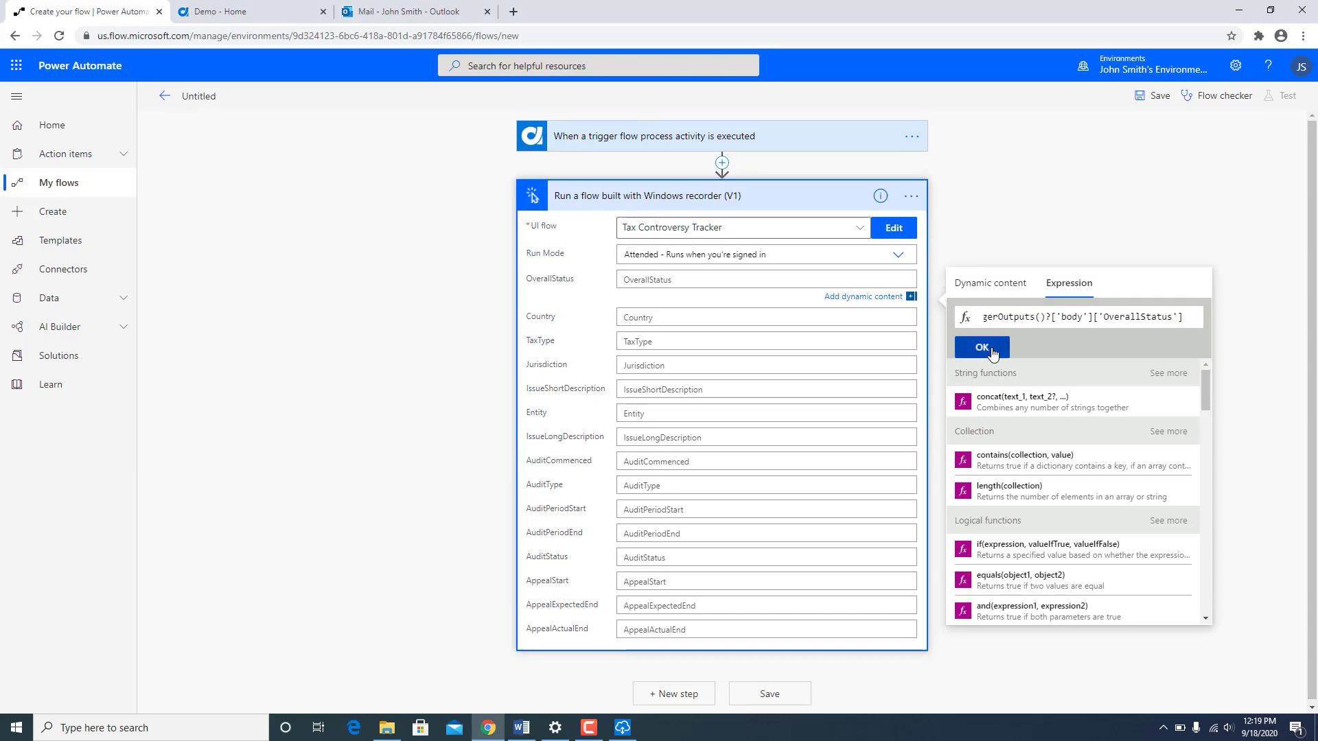
left_click(992, 352)
Step: Fill the Country, TaxType and Jurisdiction inputs with their triggerOutputs() body expressions
key("alt+Tab")
left_click_drag(614, 396, 971, 396)
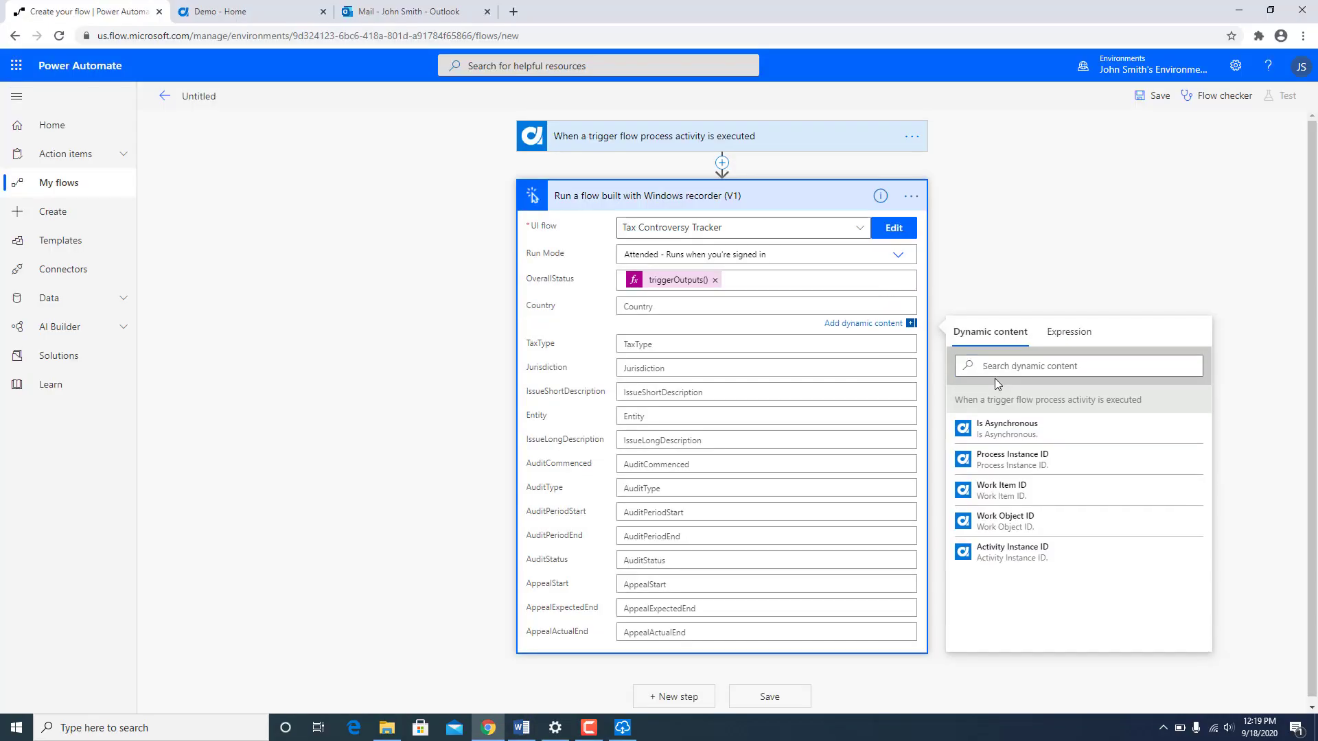
left_click(1071, 330)
type("triggerOutputs()?['body']['Country']")
left_click(608, 427)
left_click_drag(608, 426, 980, 426)
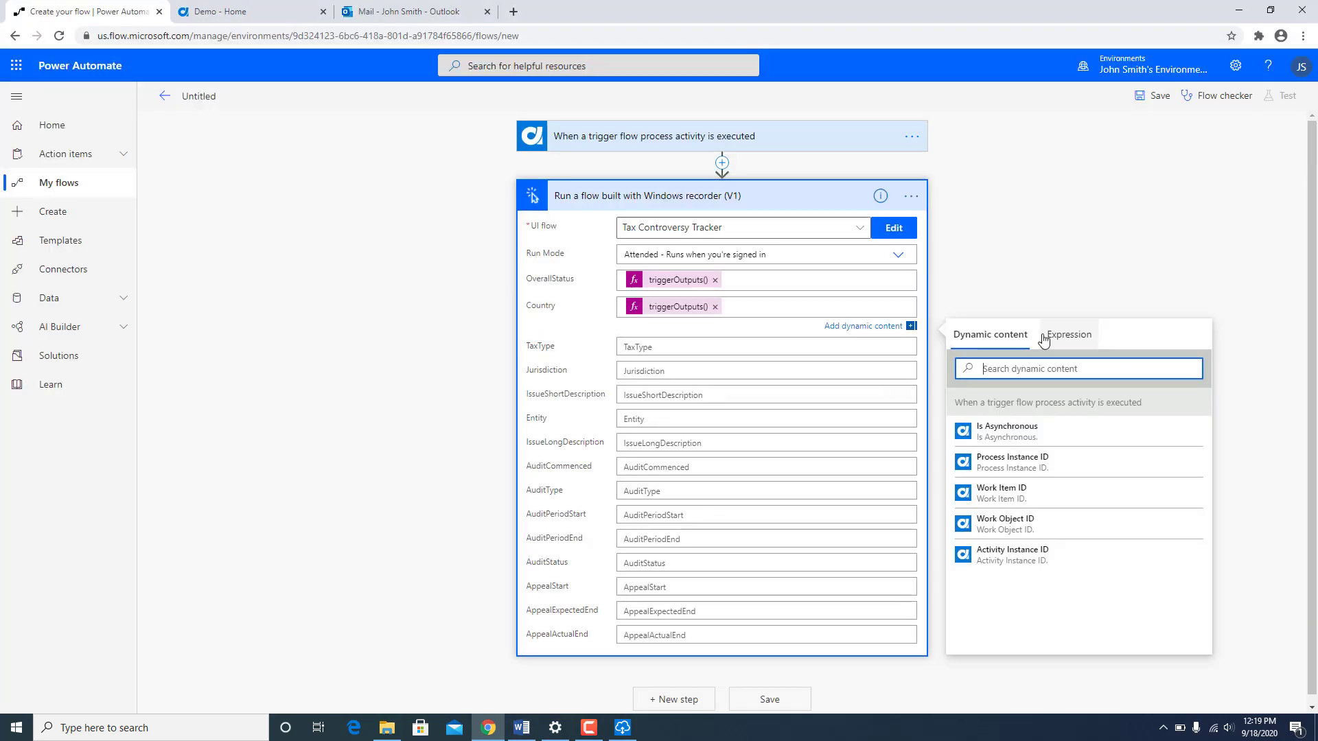
left_click(1071, 338)
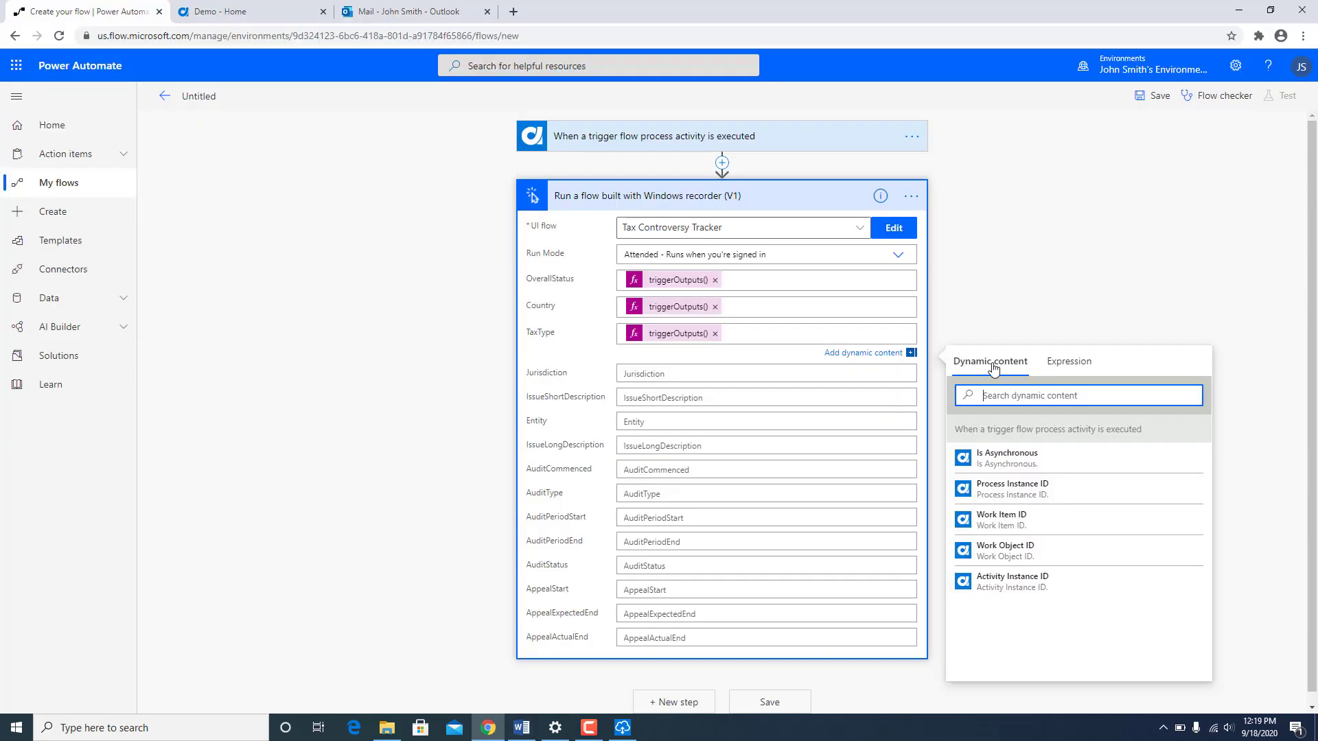
left_click(1069, 361)
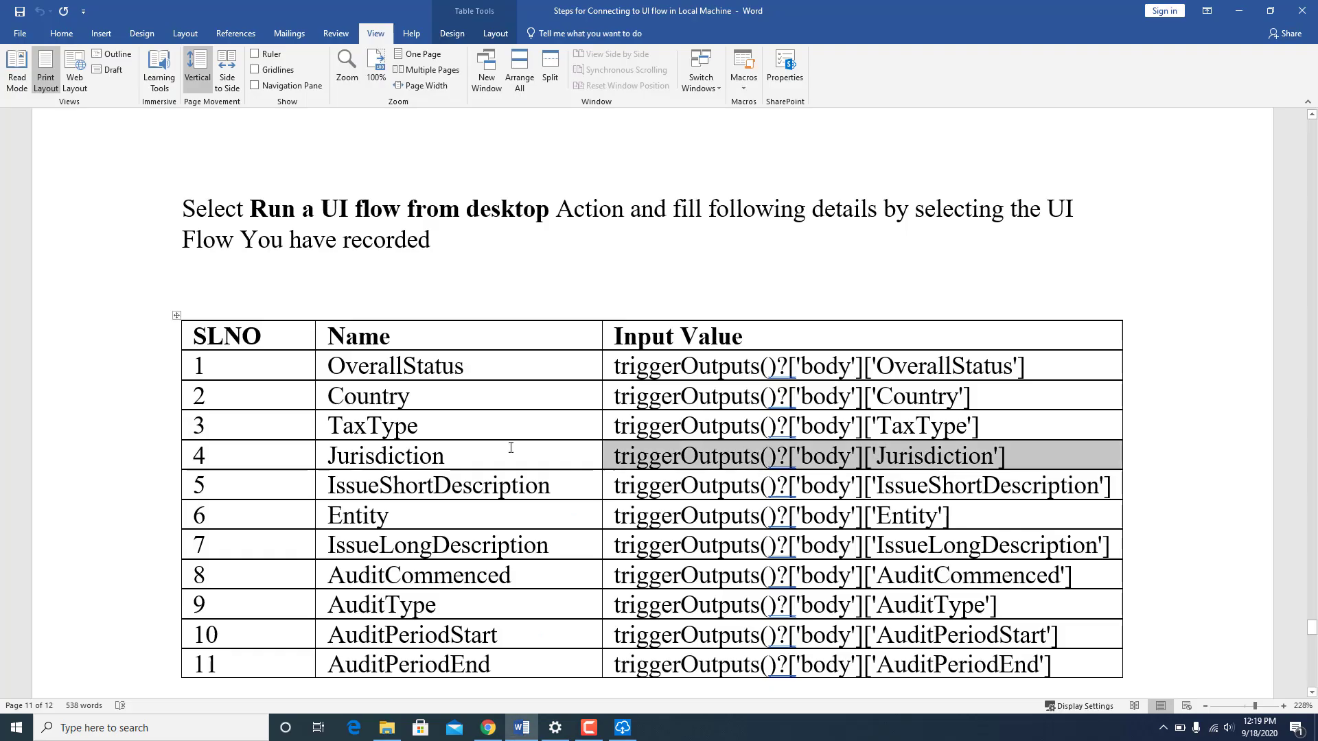
Step: Map IssueShortDescription, Entity, IssueLongDescription through AppealActualEnd to triggerOutputs() expressions, then save the flow
left_click_drag(607, 486, 1111, 486)
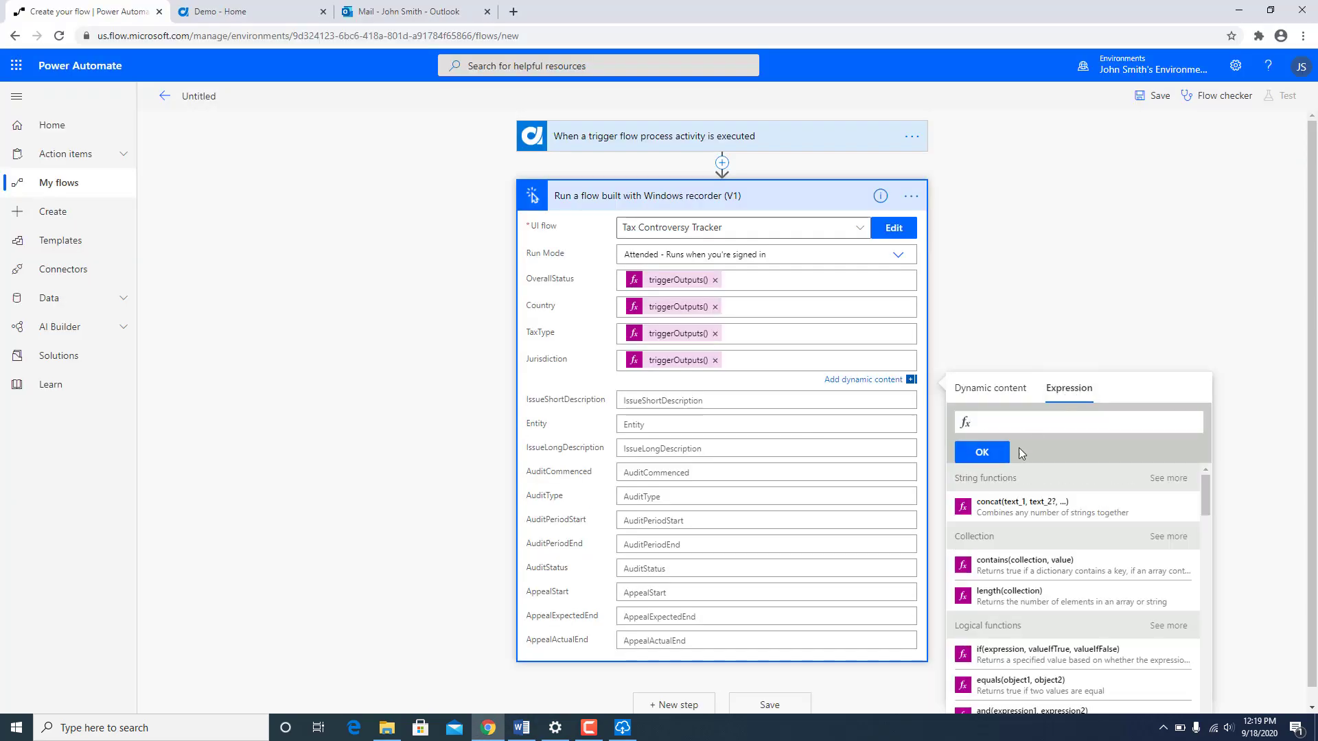
left_click(992, 450)
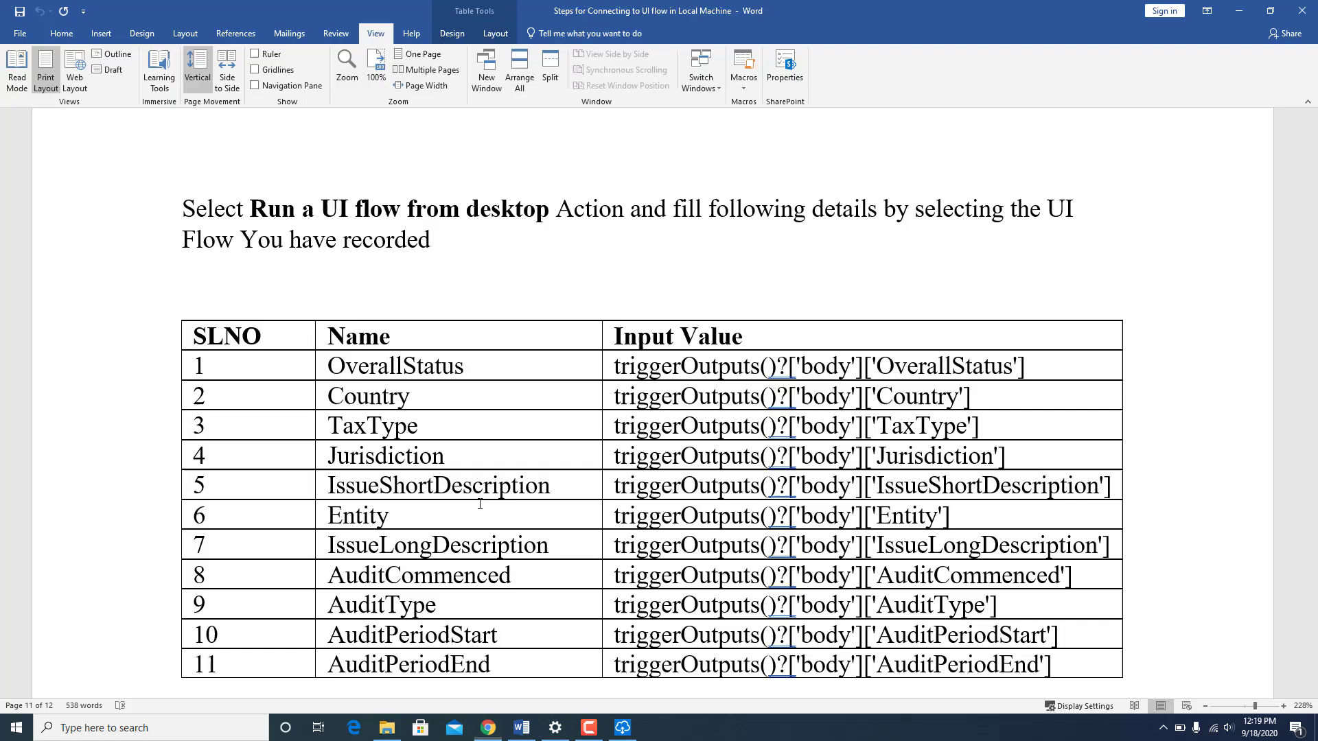
left_click_drag(608, 515, 951, 515)
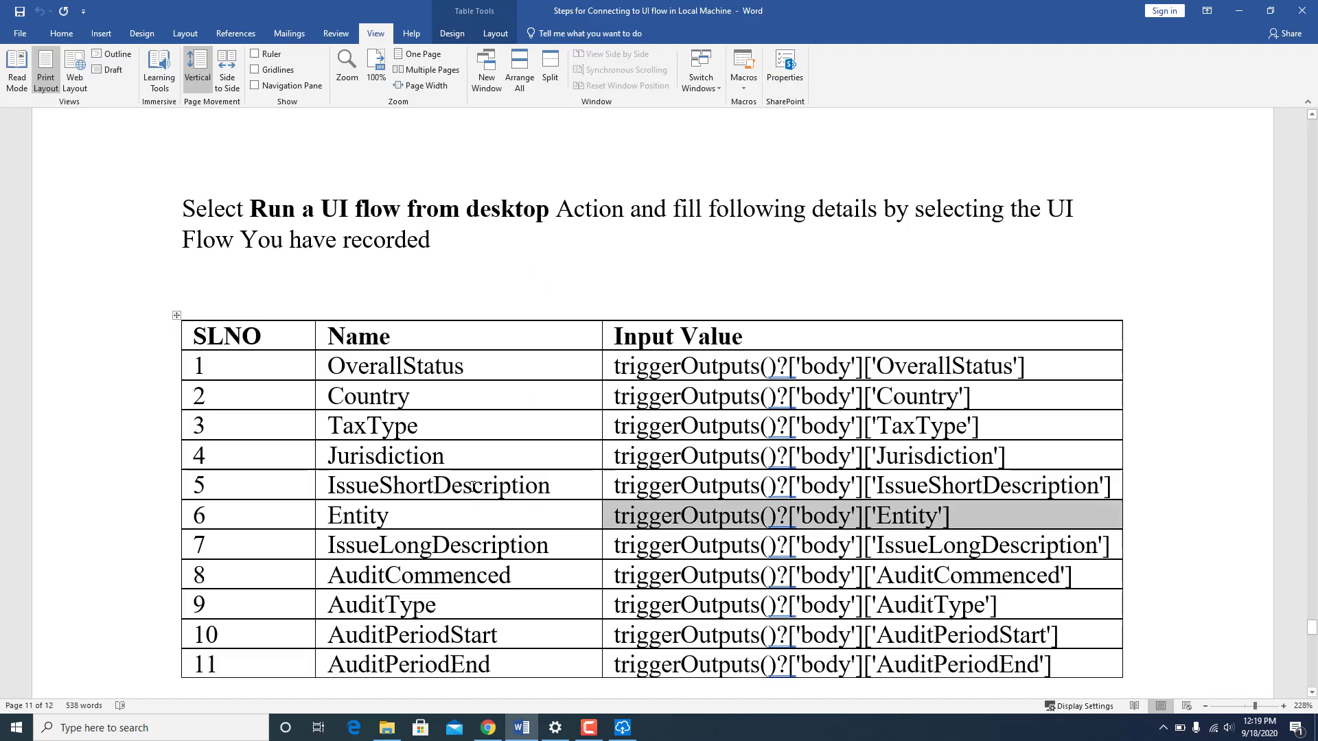
left_click_drag(608, 545, 1111, 545)
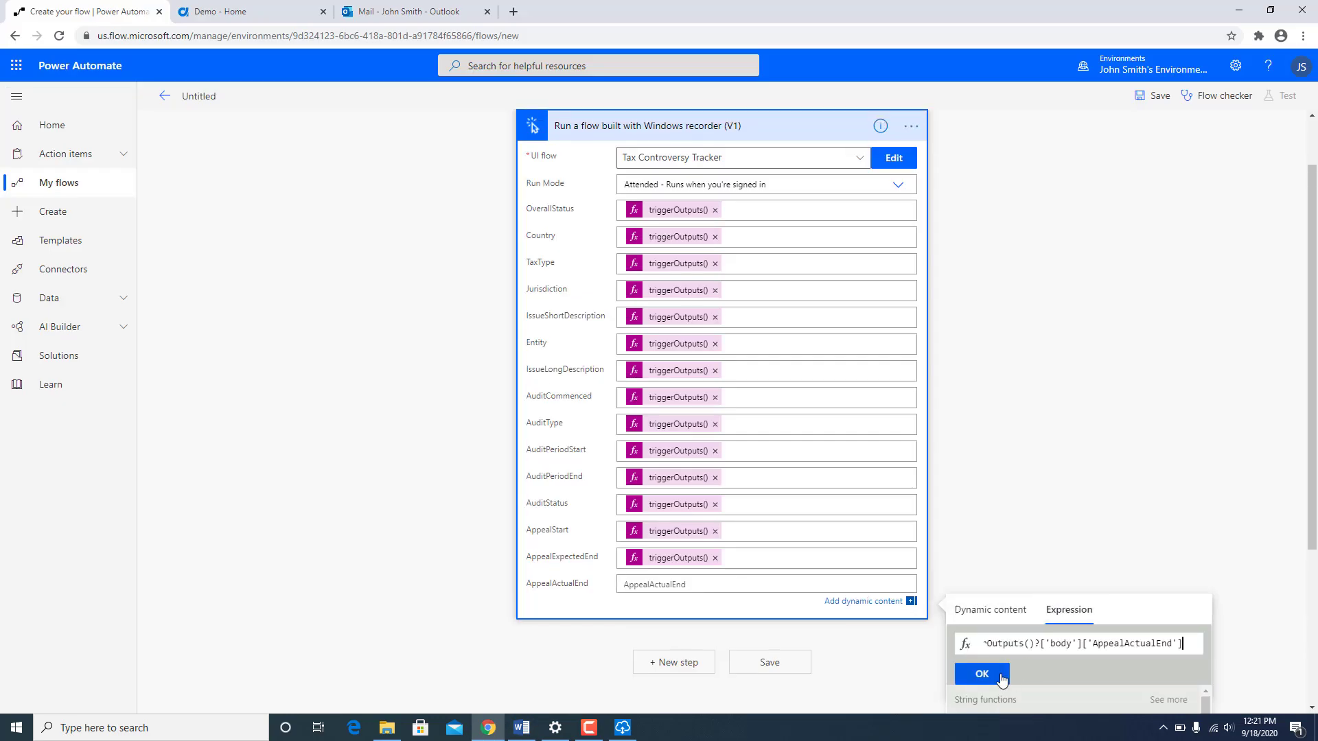
left_click(999, 676)
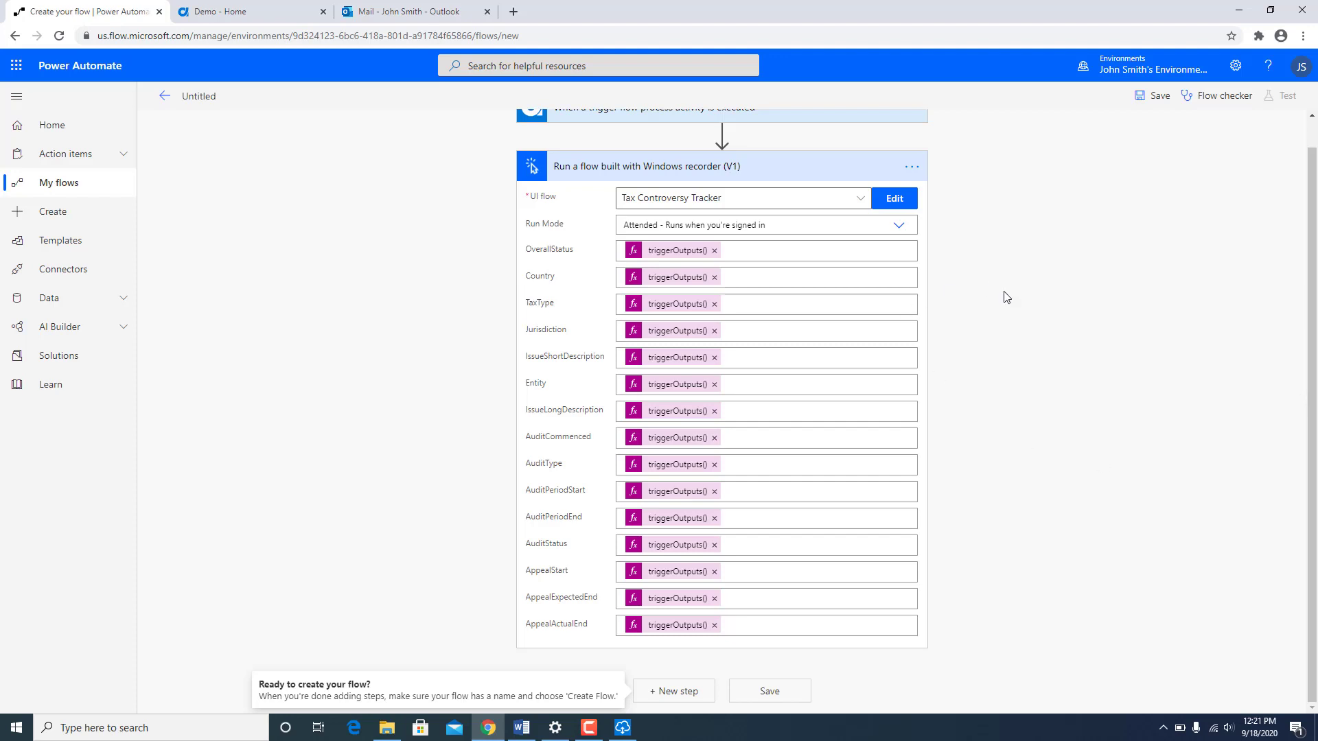
left_click(800, 172)
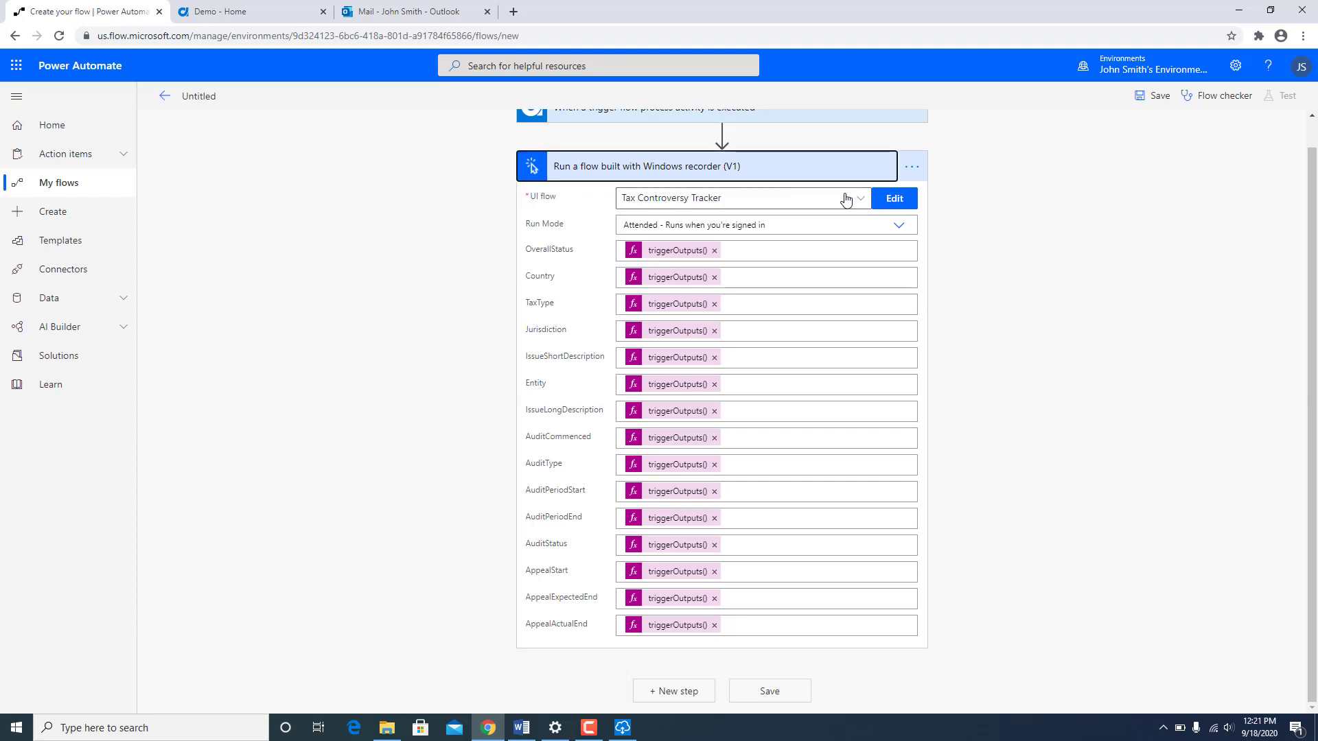
left_click(1156, 103)
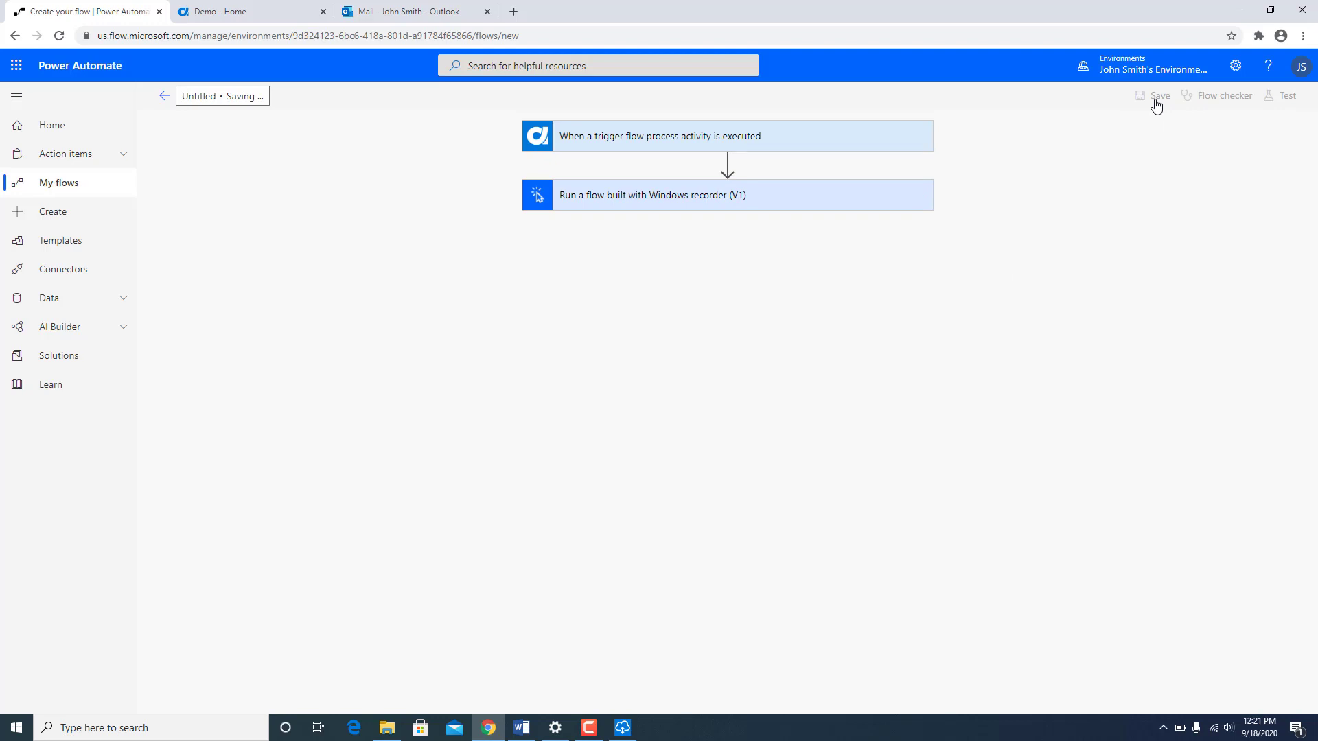
Step: Rename the flow to 'Tax Controvery Tracker' and save it
left_click(212, 96)
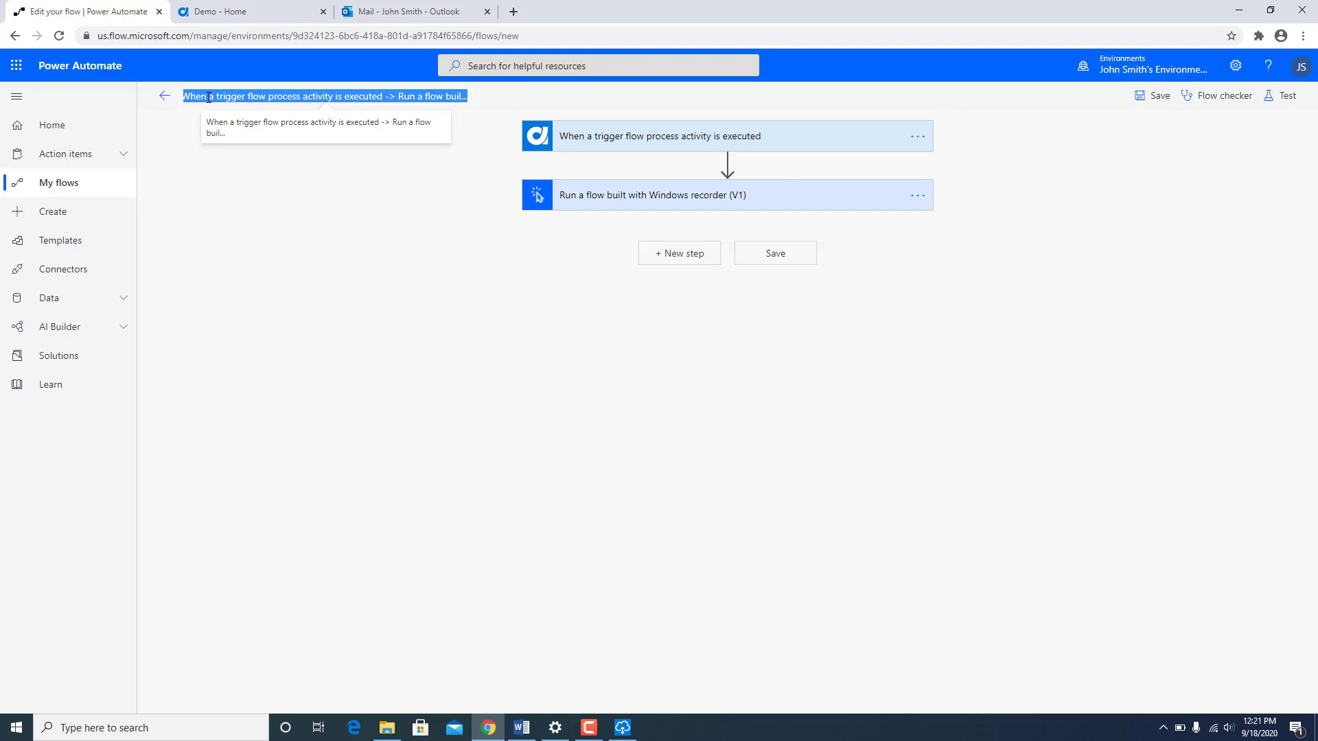
type("t")
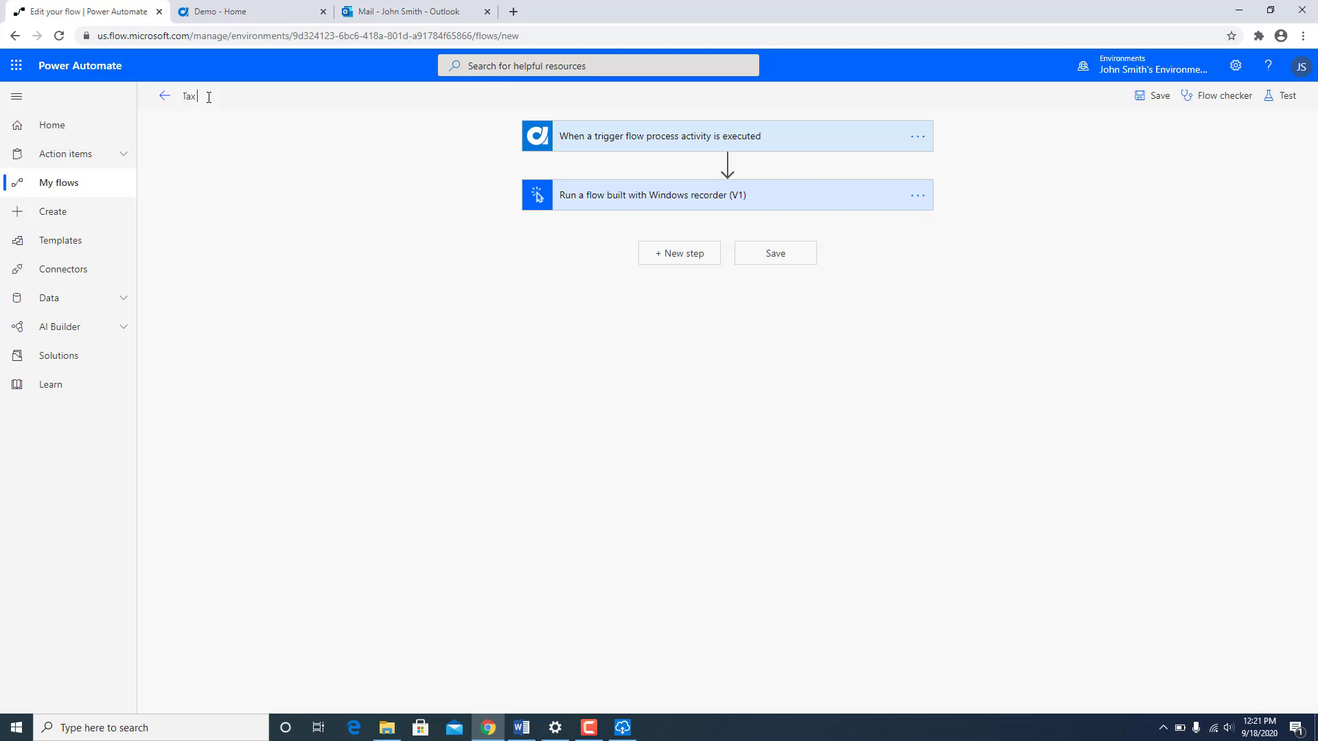
type("ax Controvery")
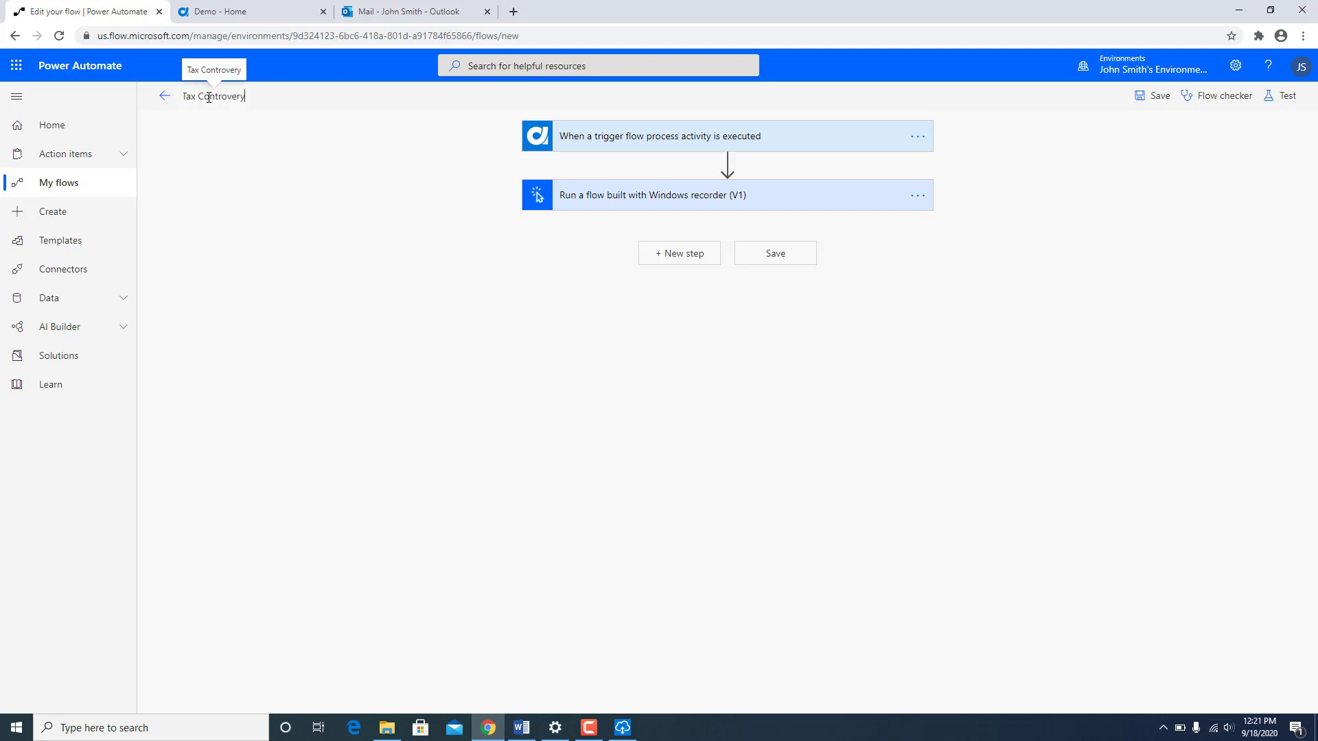
type(" Tracker")
key("Return")
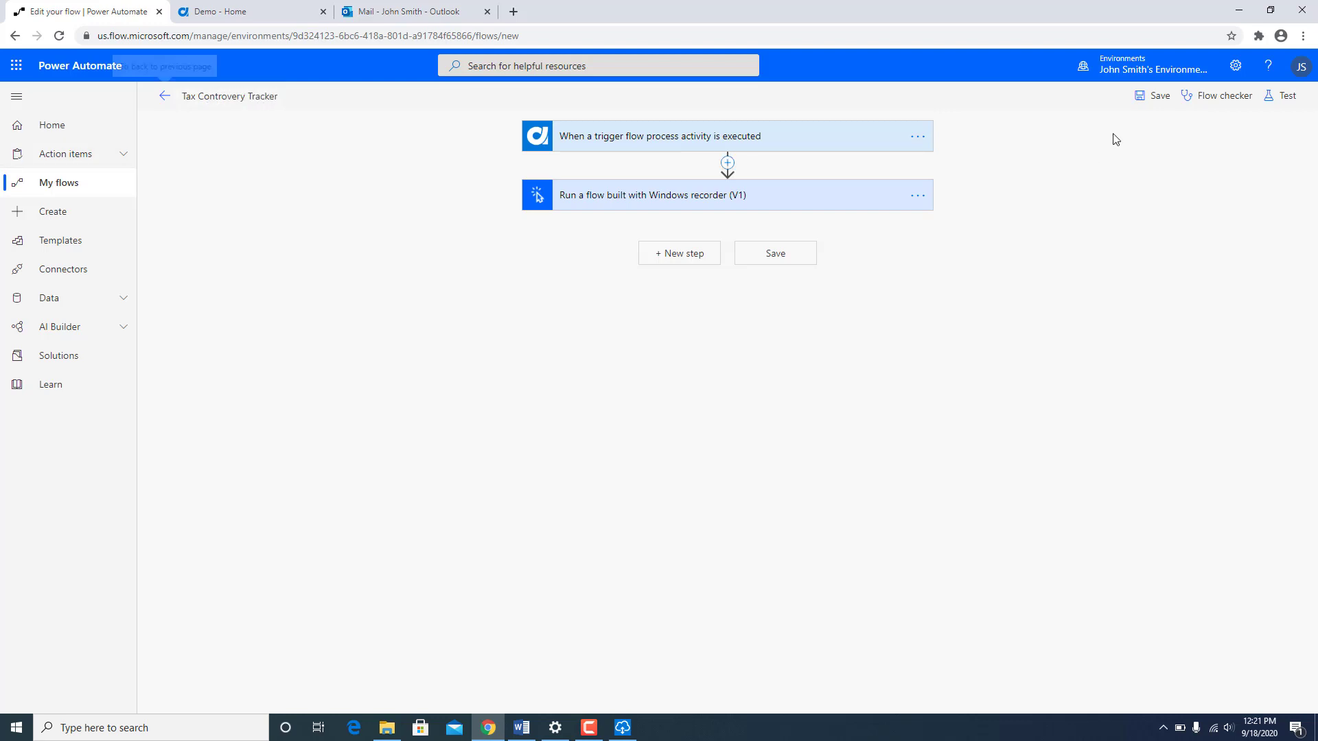
left_click(1160, 96)
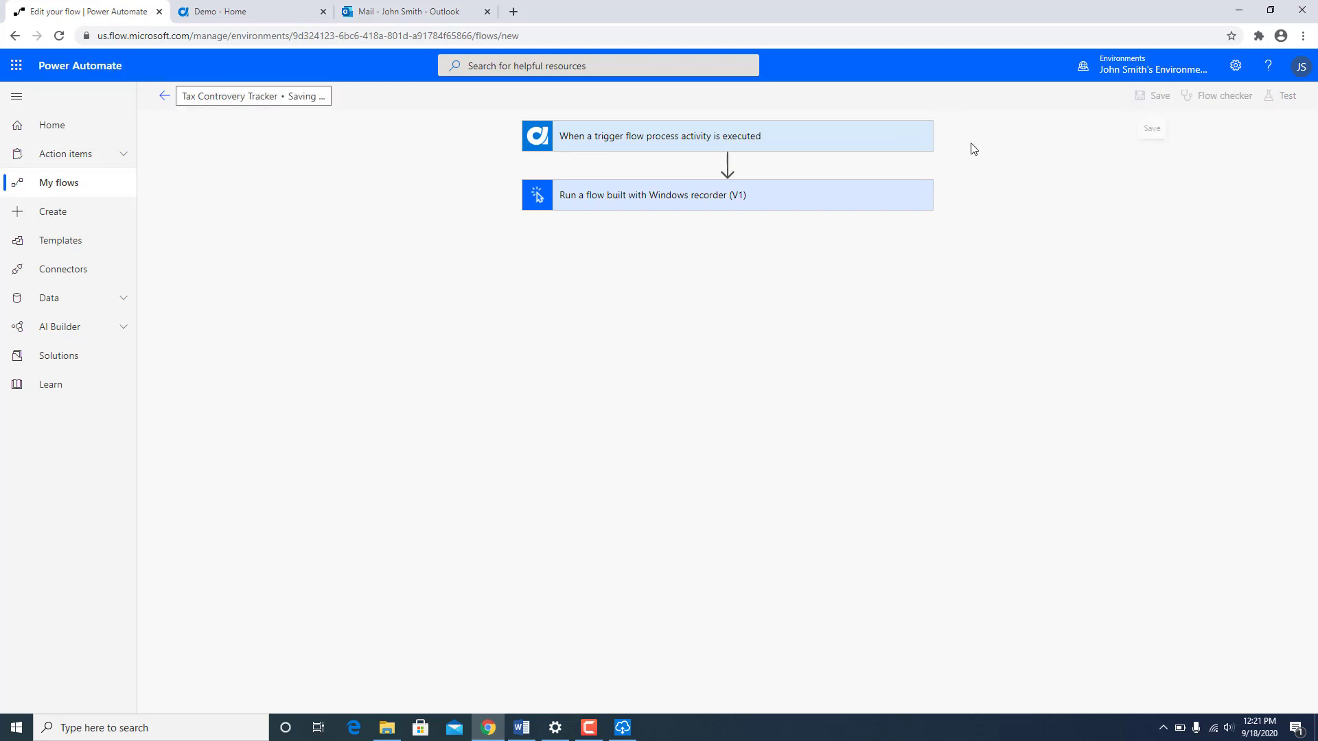
Step: Open the AgilePoint NX Webhooks list under Manage > System to view the Tax Controversy Tracker webhook
left_click(254, 15)
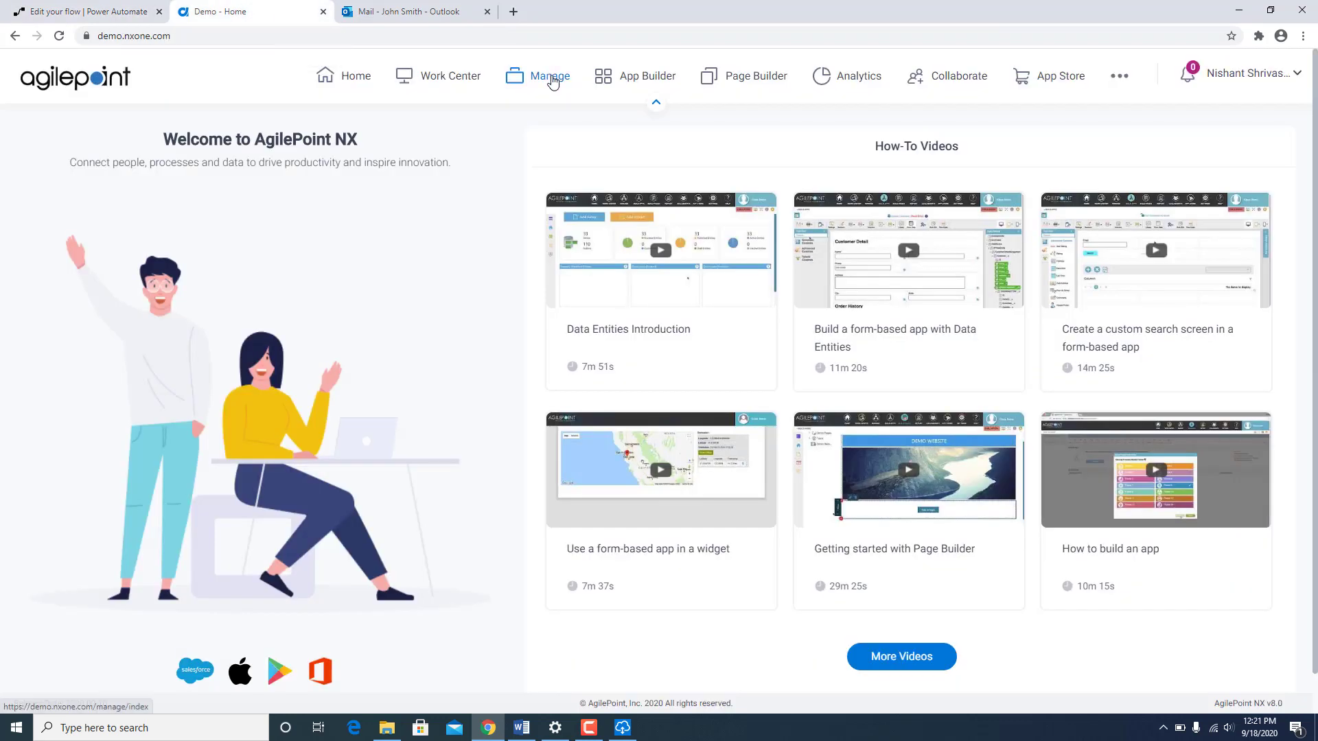
left_click(551, 77)
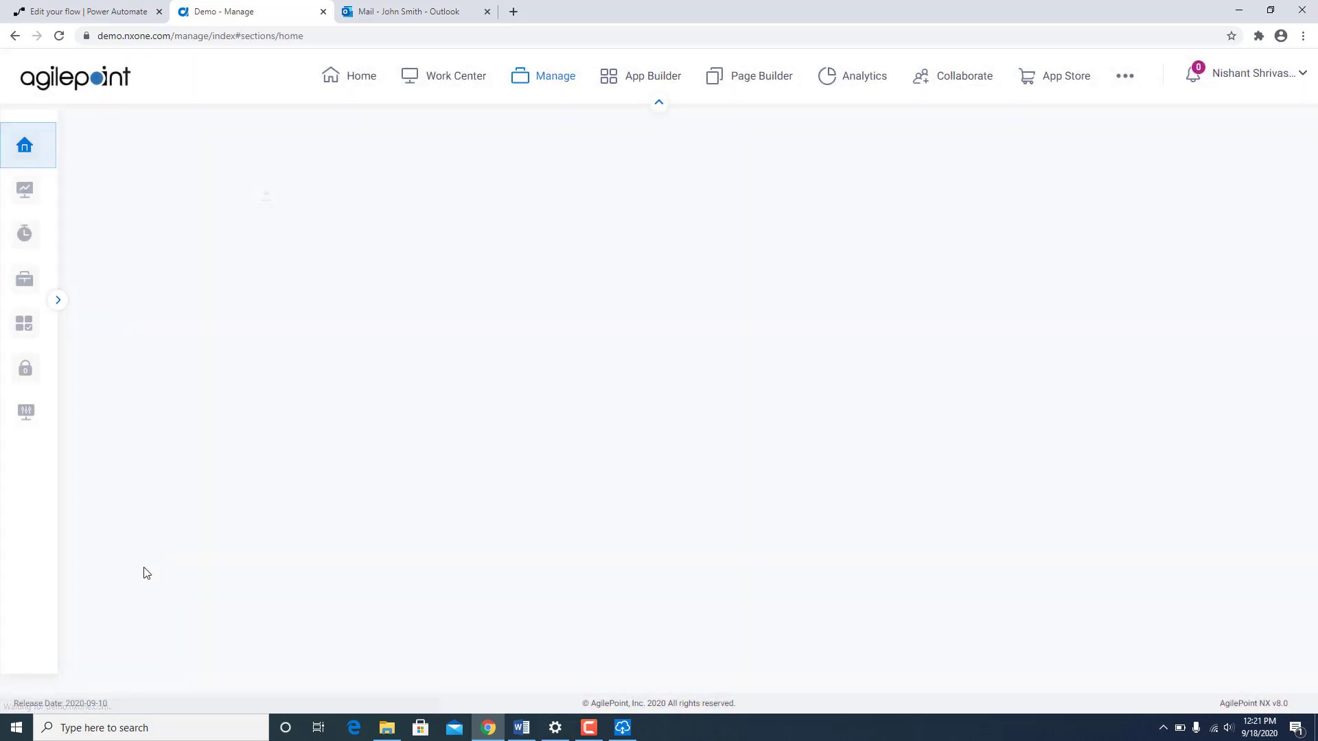
mouse_move(26, 412)
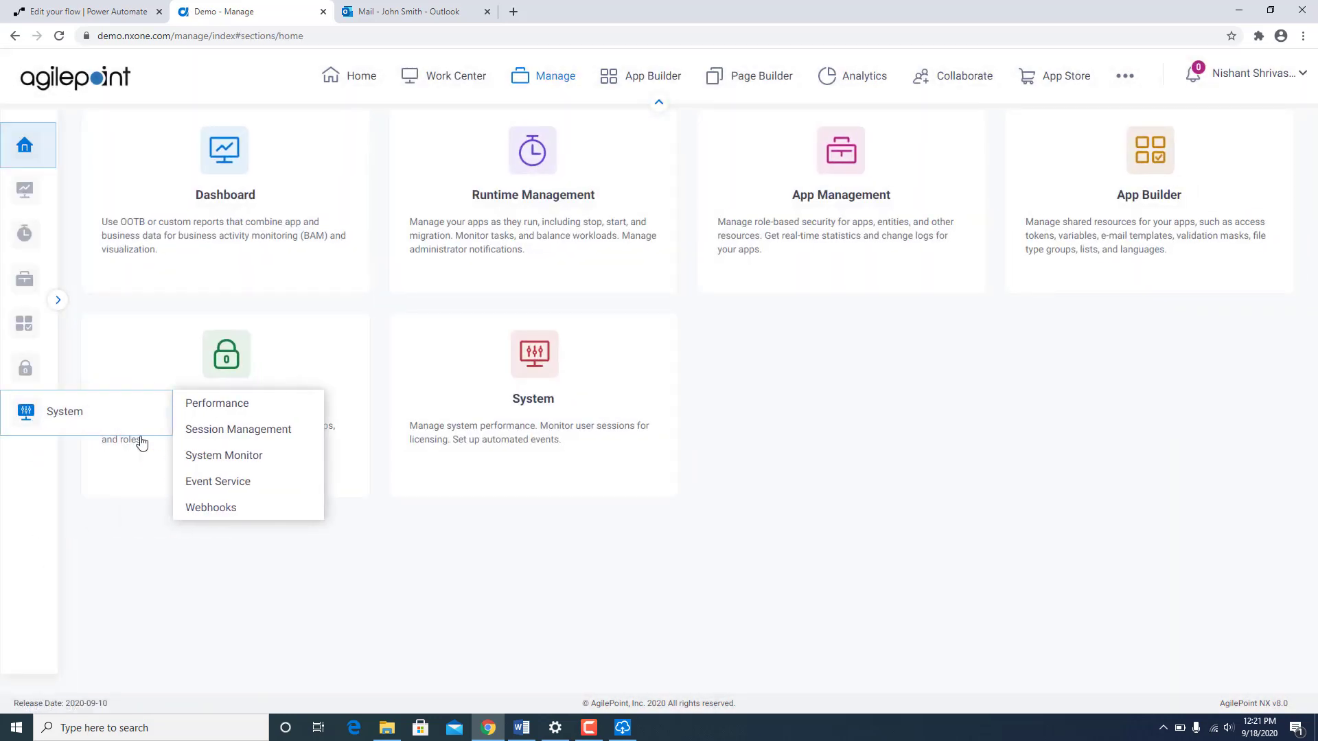
left_click(201, 512)
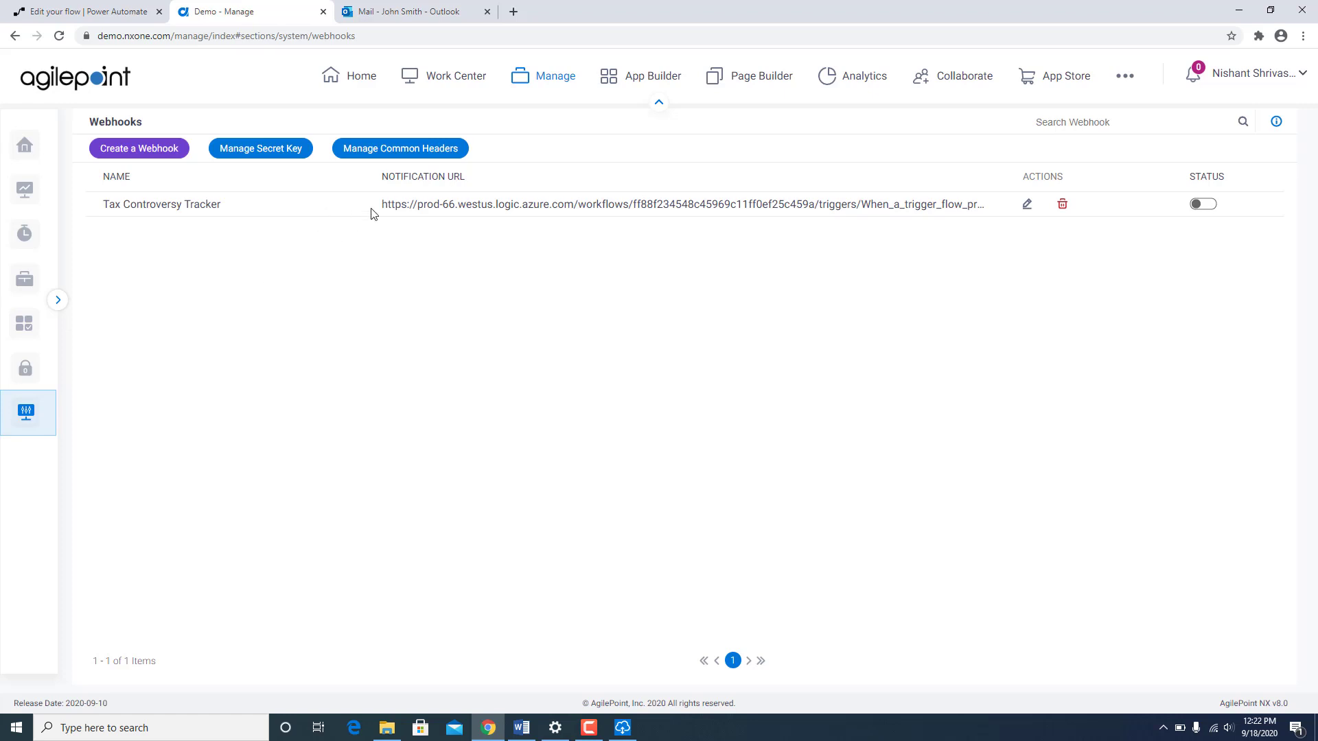
Step: Open the Tax Controversy Tracker process model in App Builder and expand the Power Automate activity category
left_click(652, 79)
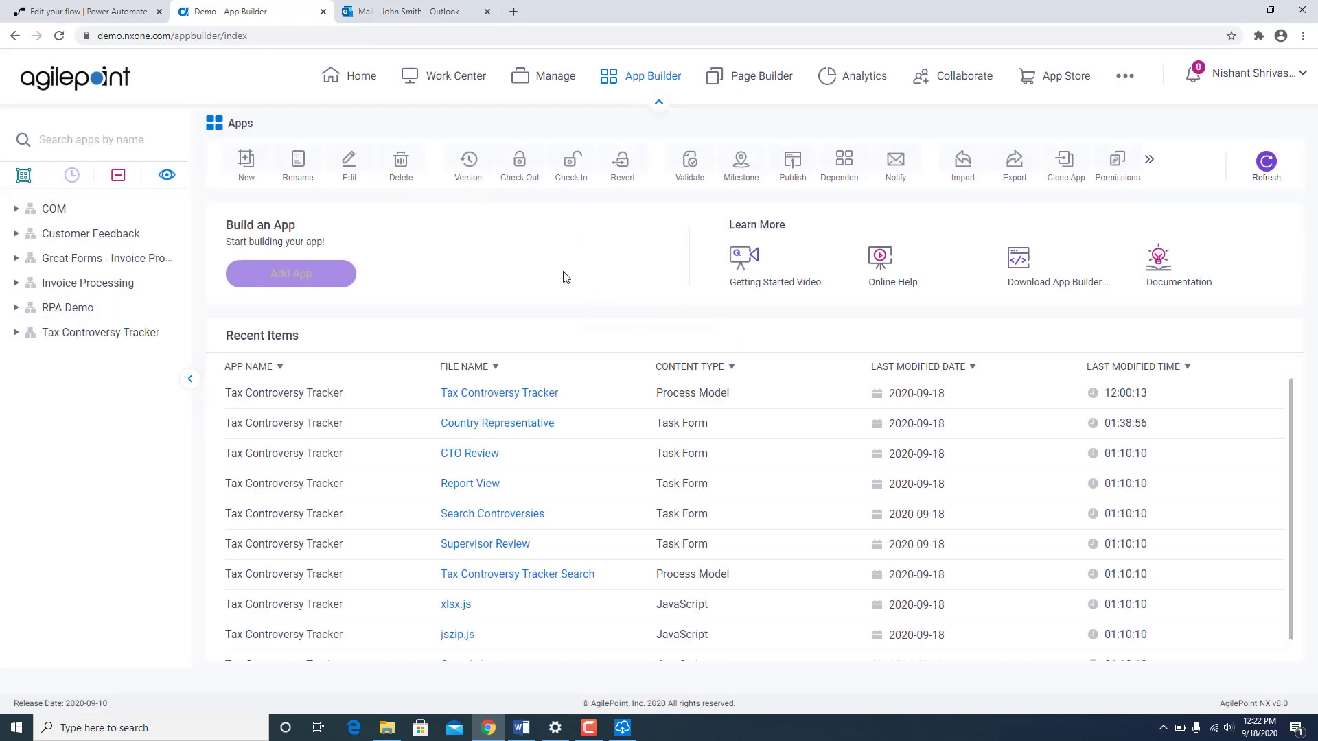
left_click(474, 402)
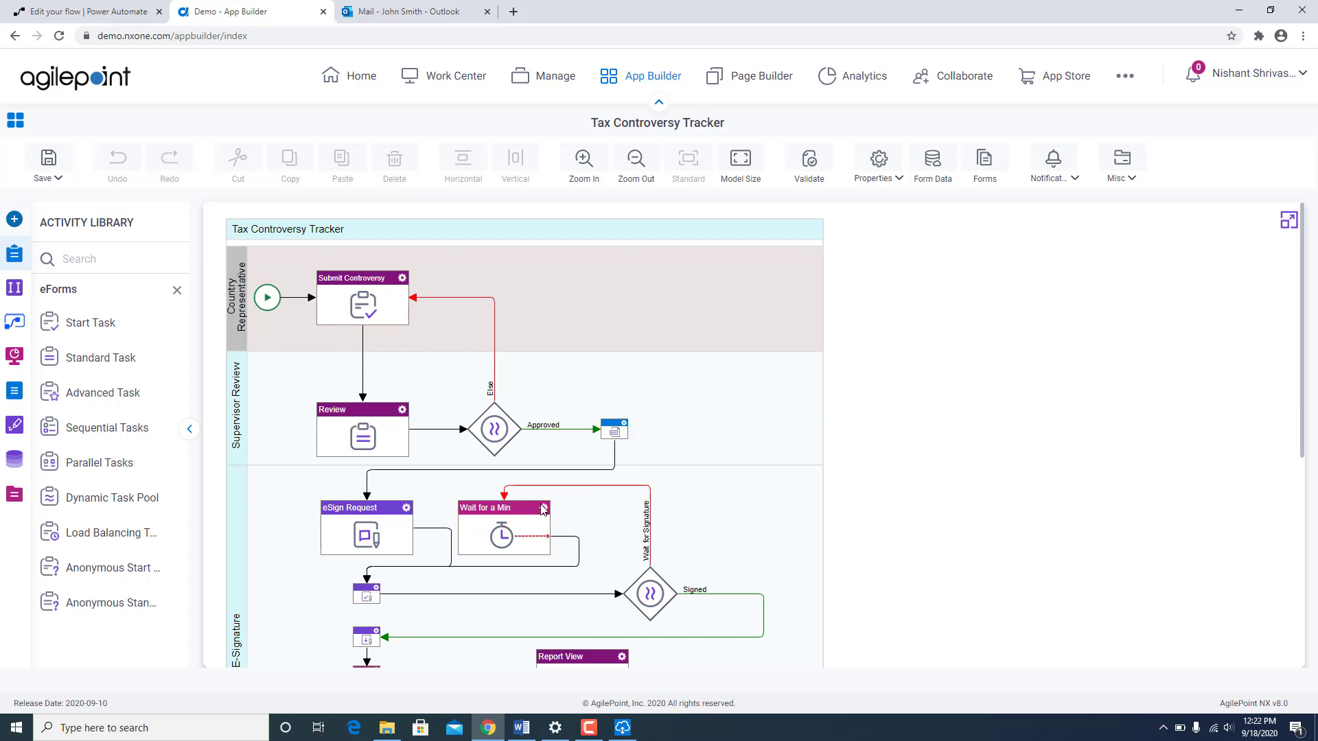
left_click_drag(1299, 435, 1303, 618)
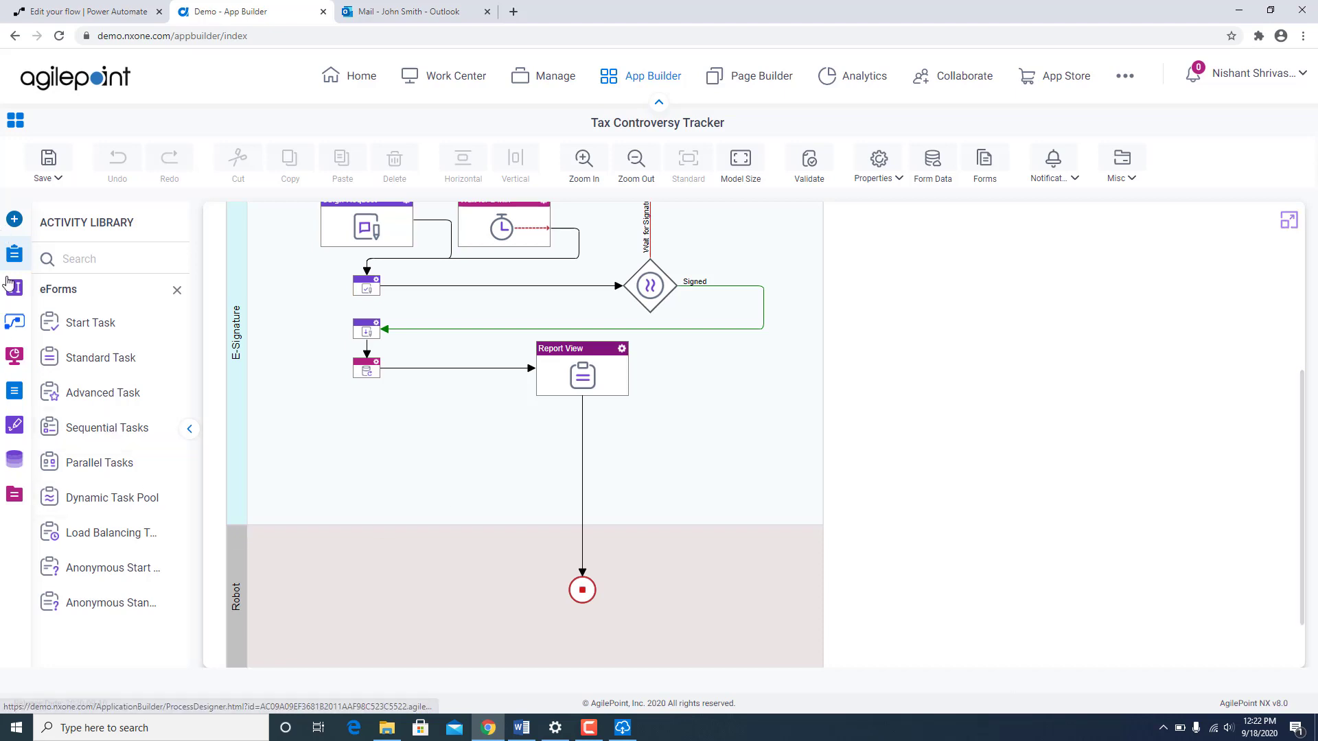
left_click(8, 331)
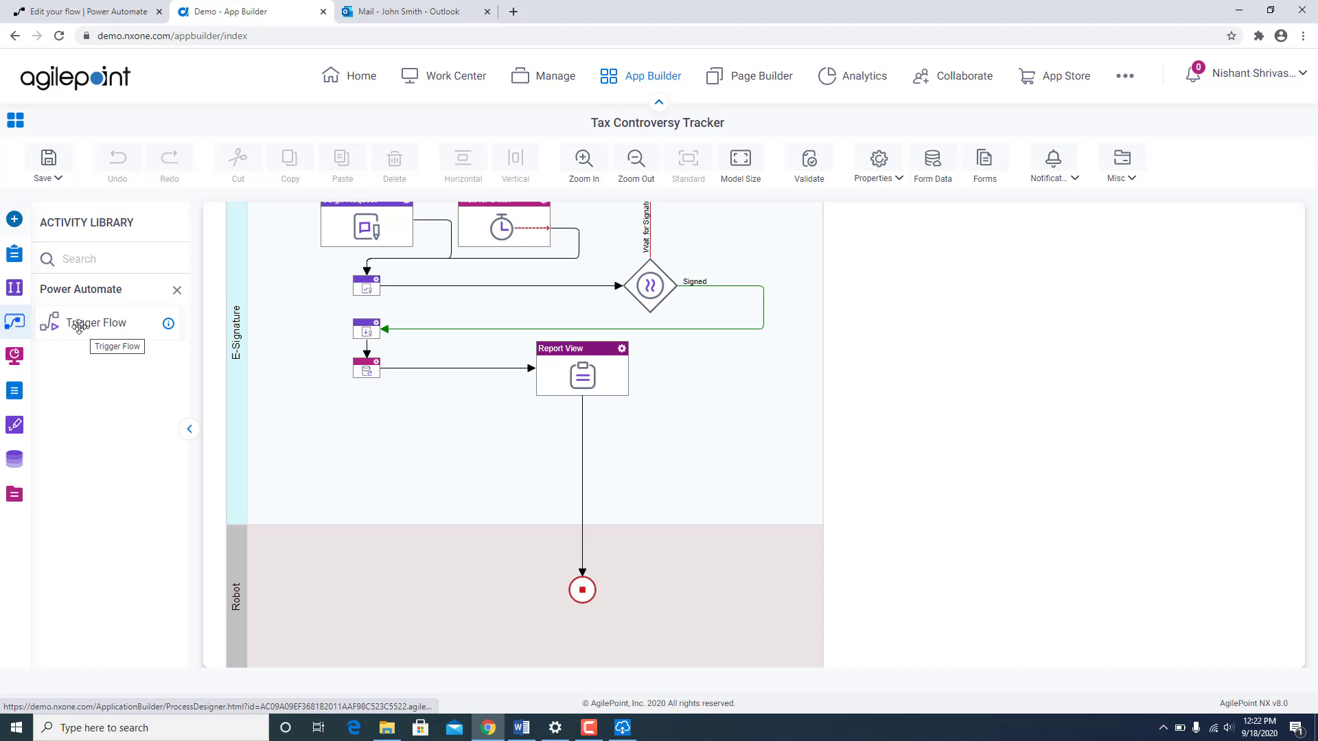
Step: Add a Trigger Flow activity below Report View targeting the Tax Controversy Tracker flow, and open its Request Mapping
left_click_drag(79, 324, 584, 477)
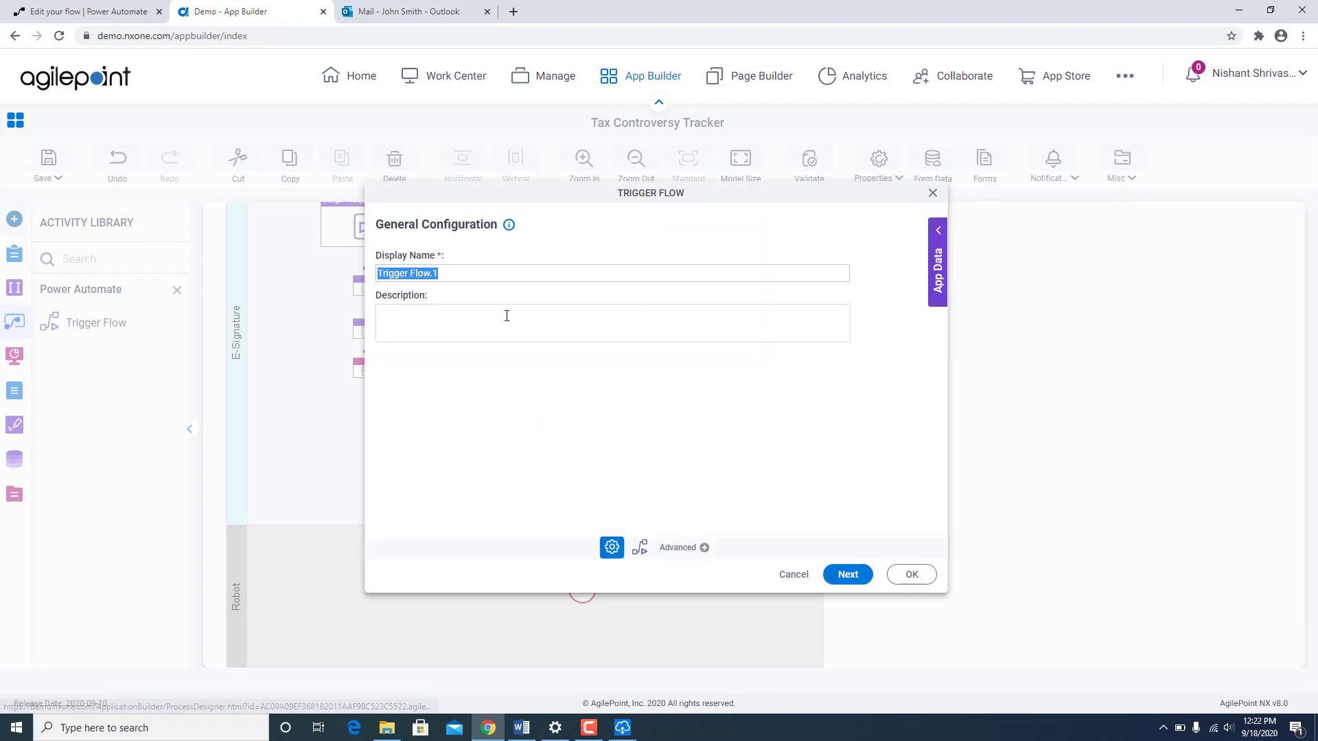
left_click(849, 580)
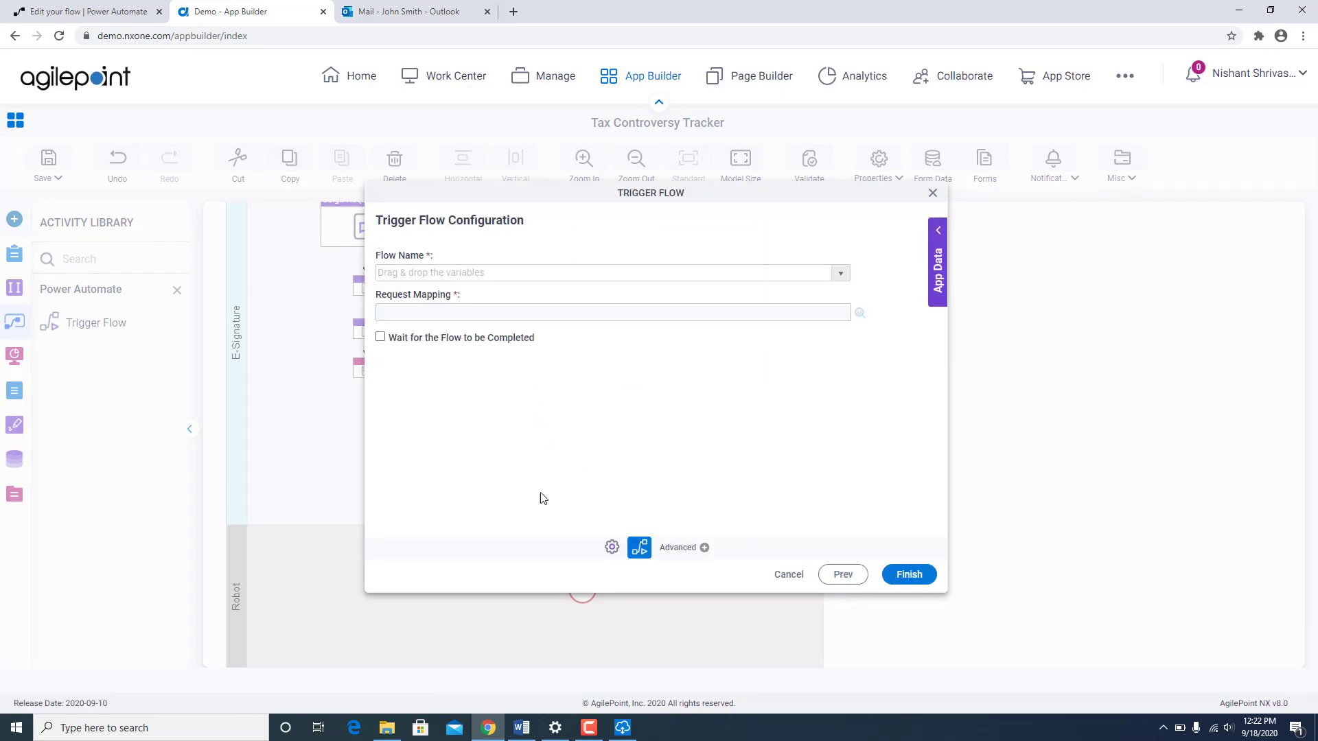
left_click(839, 275)
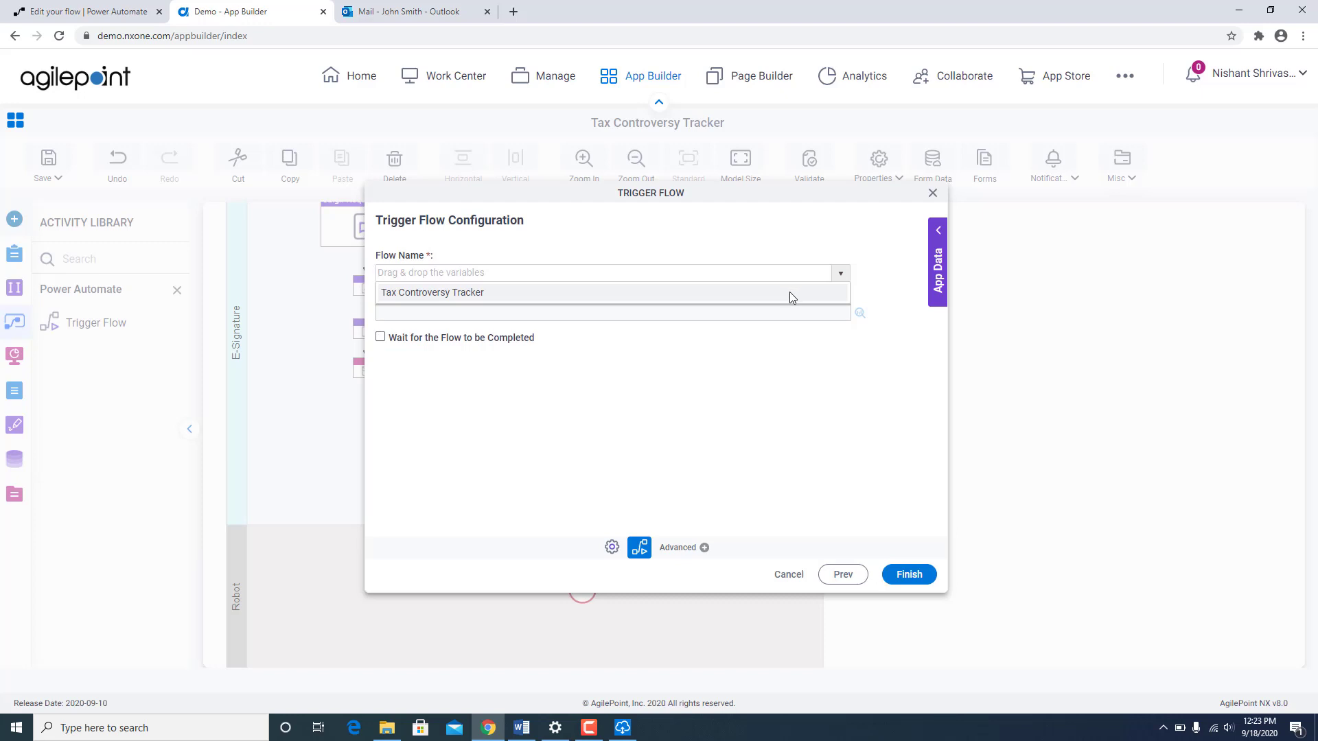
left_click(461, 298)
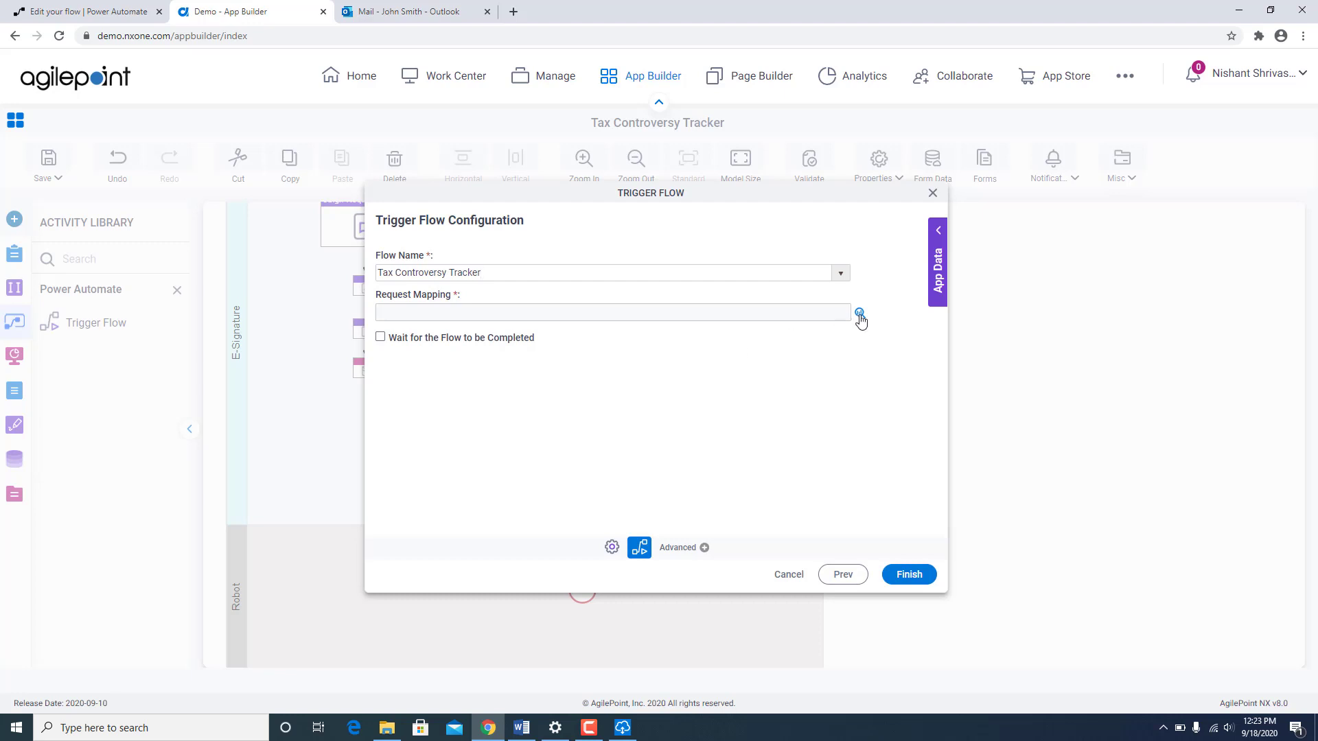
left_click(860, 313)
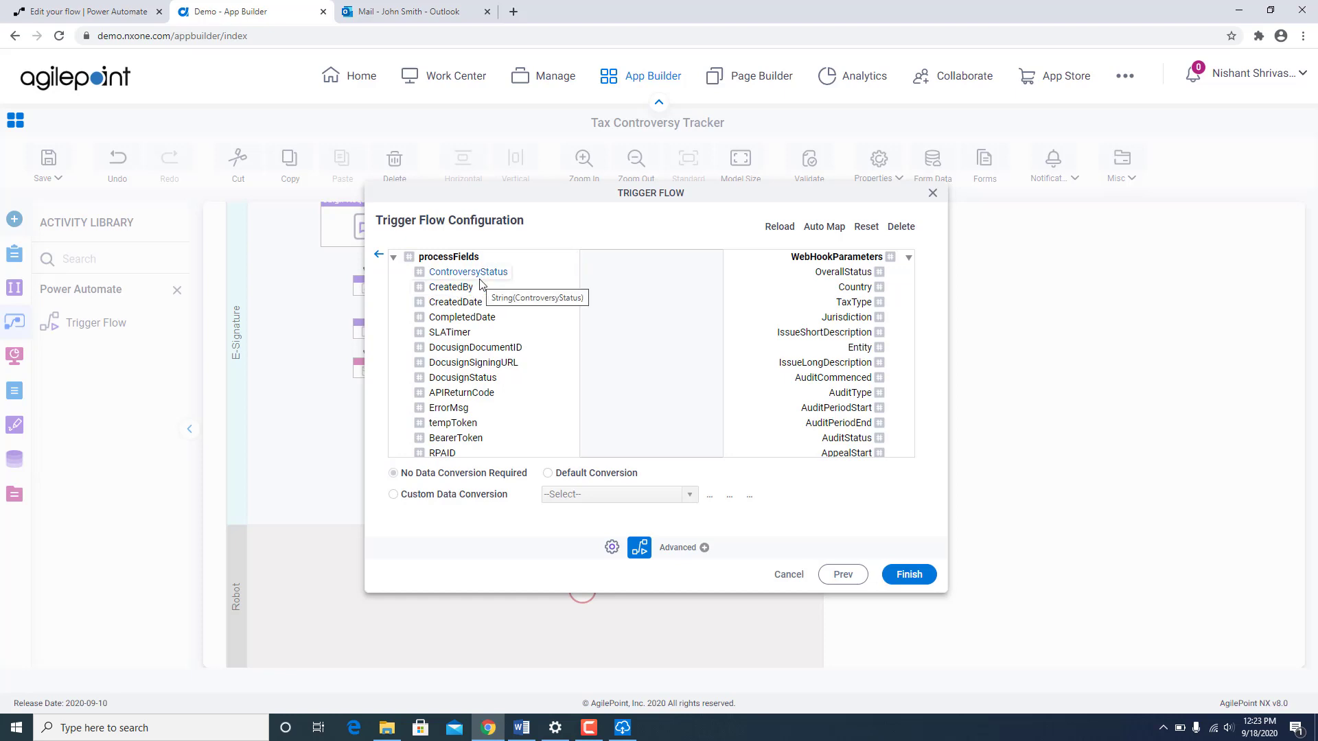
Step: Collapse the processFields and formFields groups, including the Excel upload, documents and comments subgroups
left_click(394, 258)
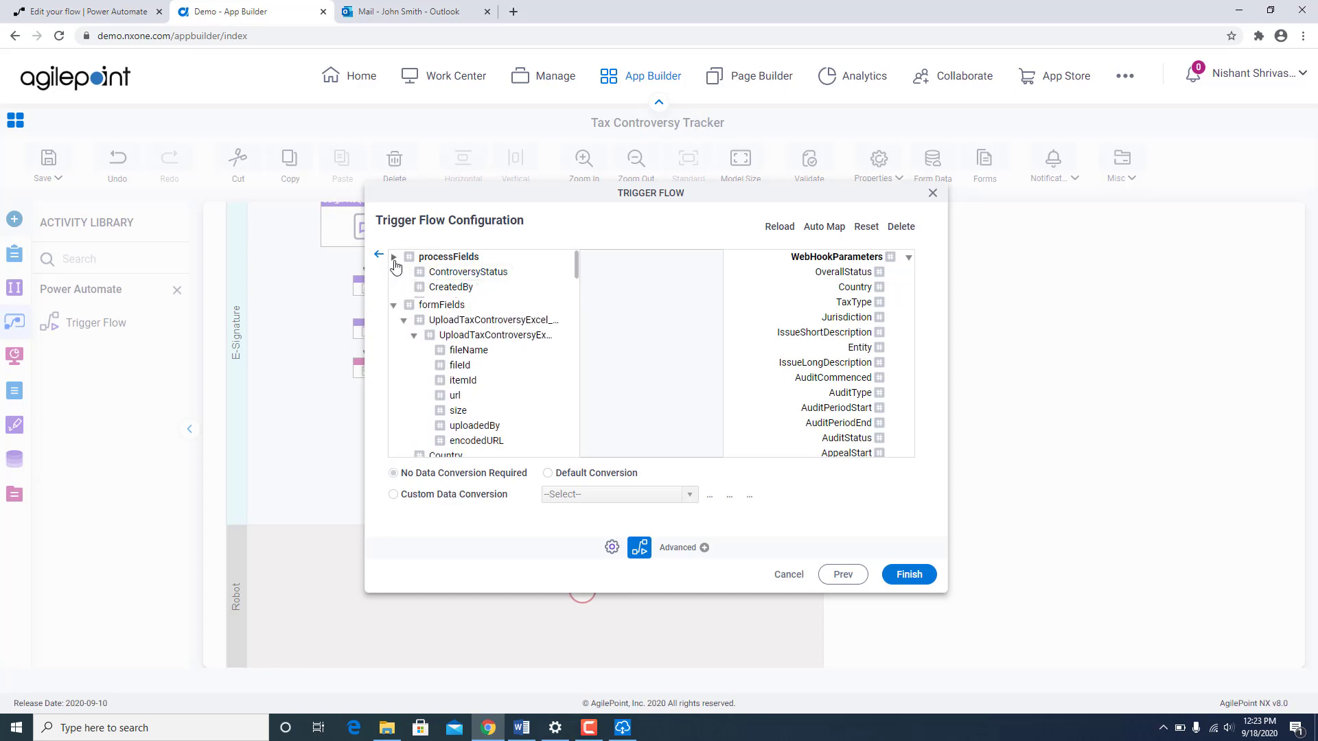
left_click(404, 287)
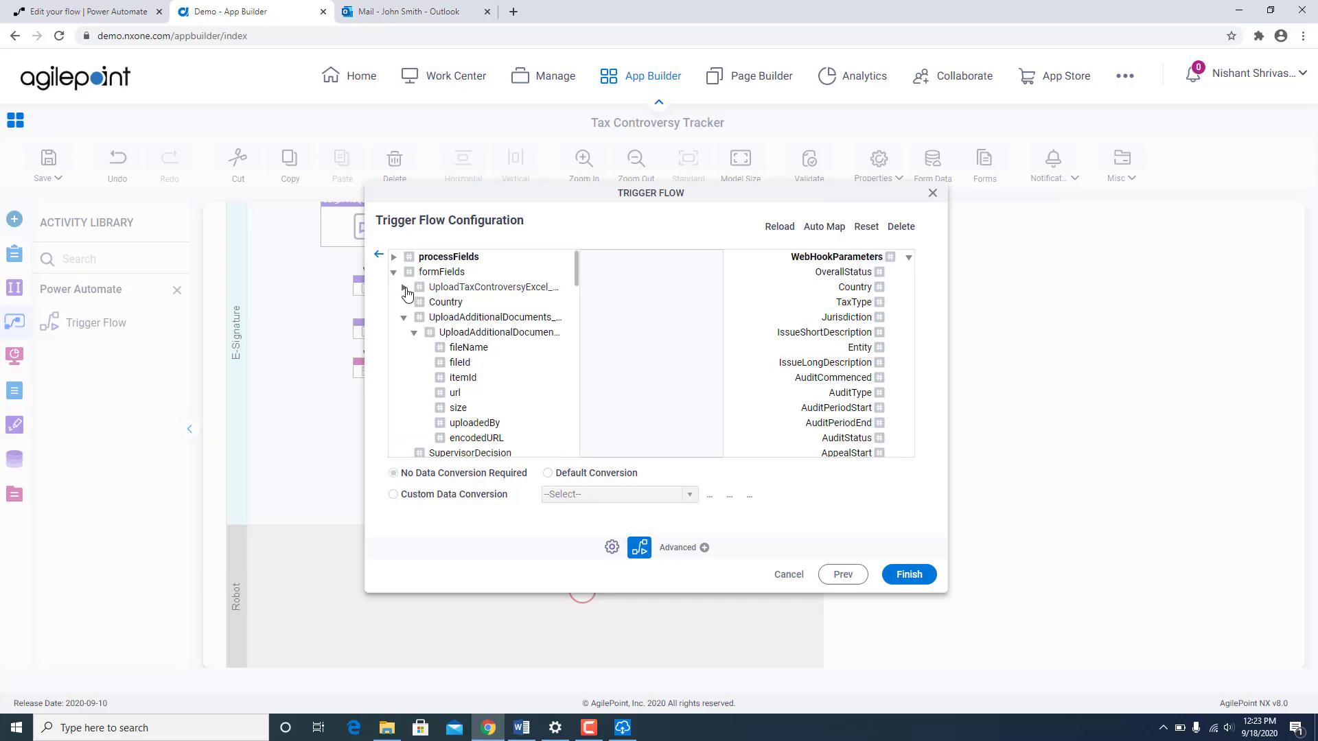
left_click(404, 317)
left_click(404, 347)
left_click(394, 272)
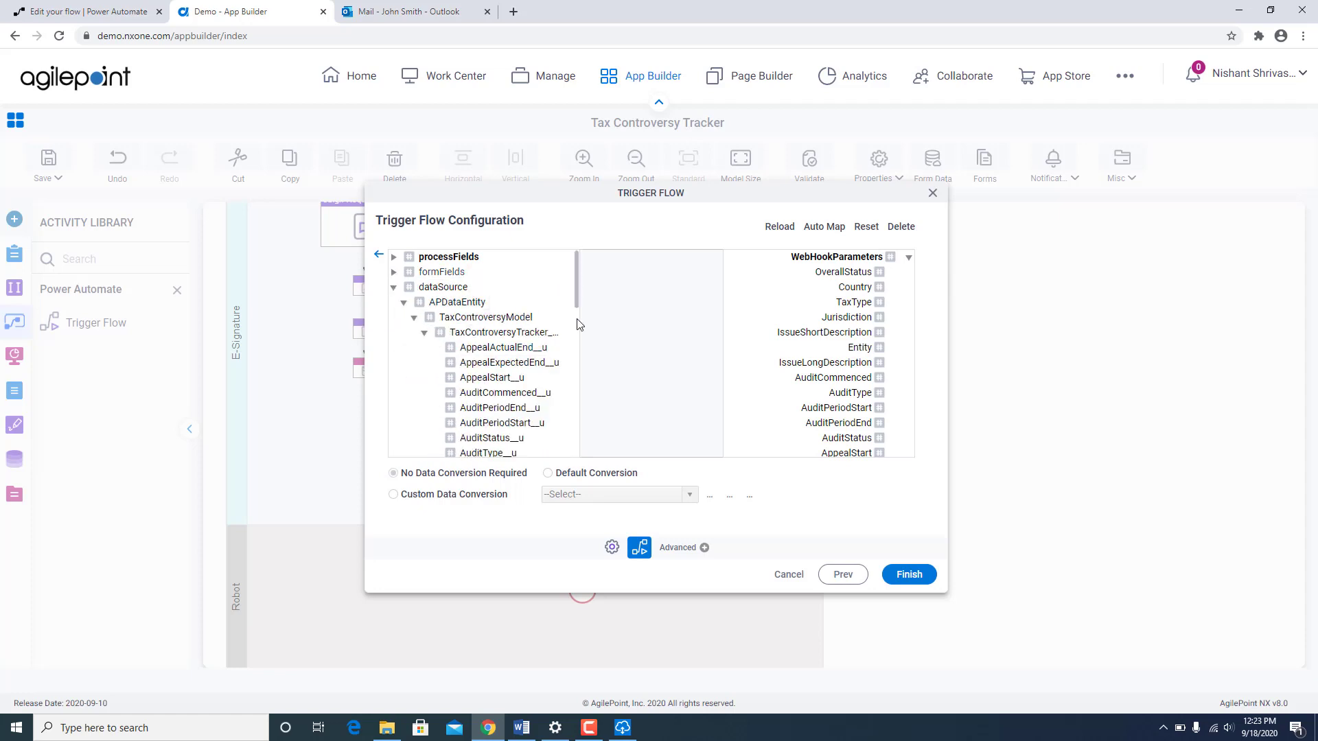
Step: Map overall status, short issue description, audit period and audit status fields onto their matching webhook parameters
scroll(521, 343, "down", 10)
left_click_drag(495, 317, 843, 272)
scroll(525, 356, "up", 4)
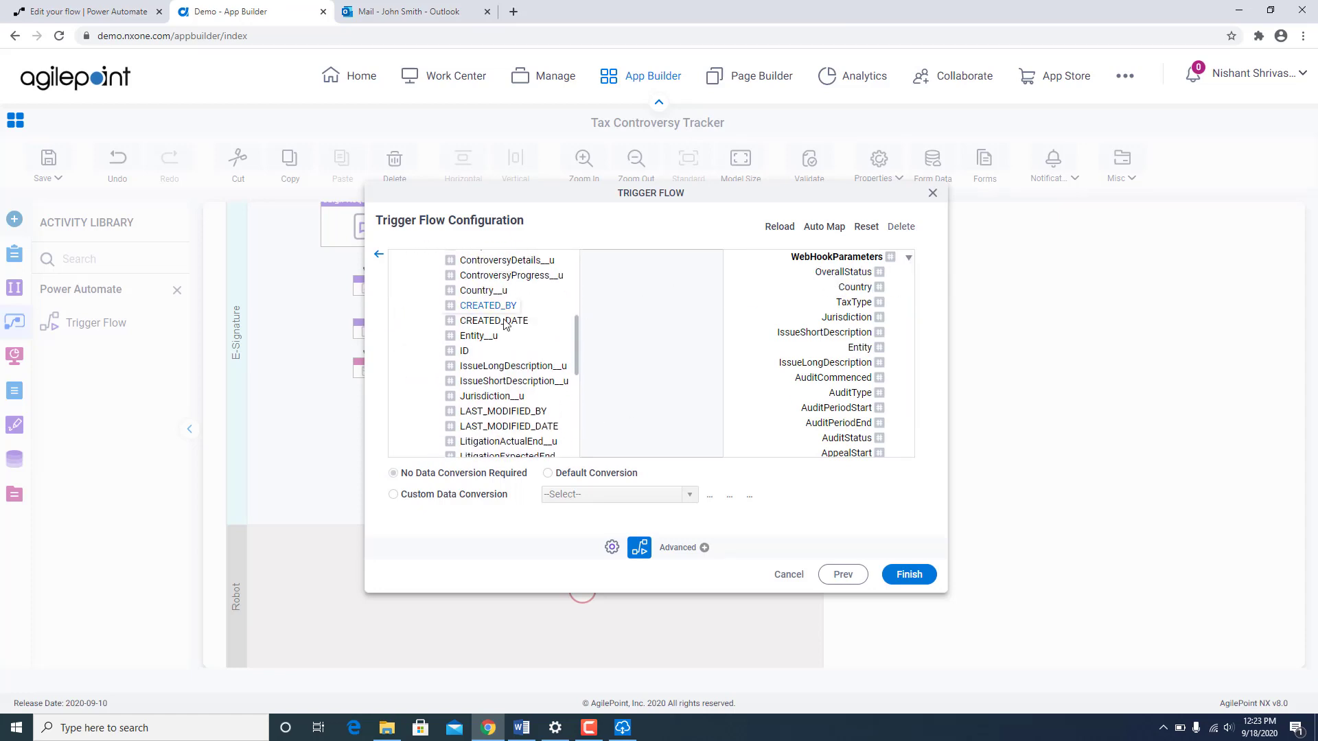
scroll(563, 400, "down", 3)
scroll(563, 400, "down", 1)
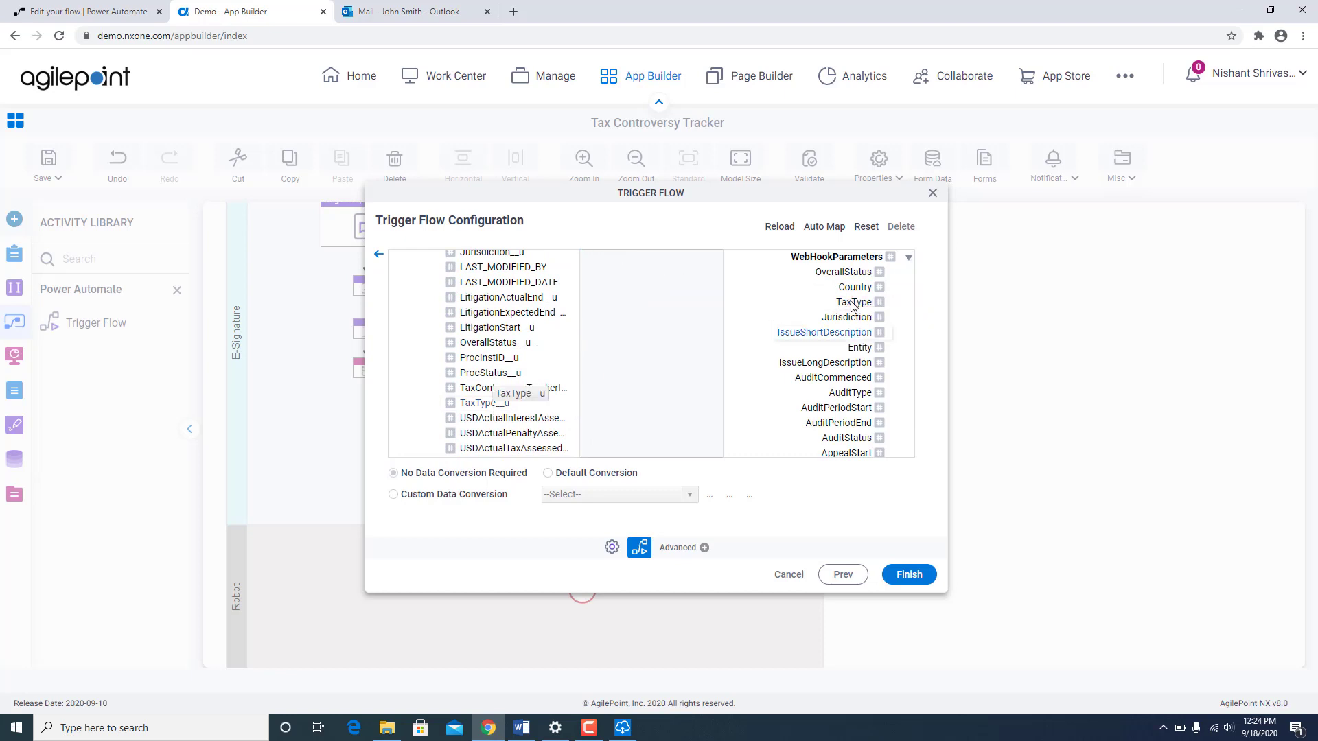
scroll(529, 371, "up", 3)
left_click_drag(521, 357, 855, 333)
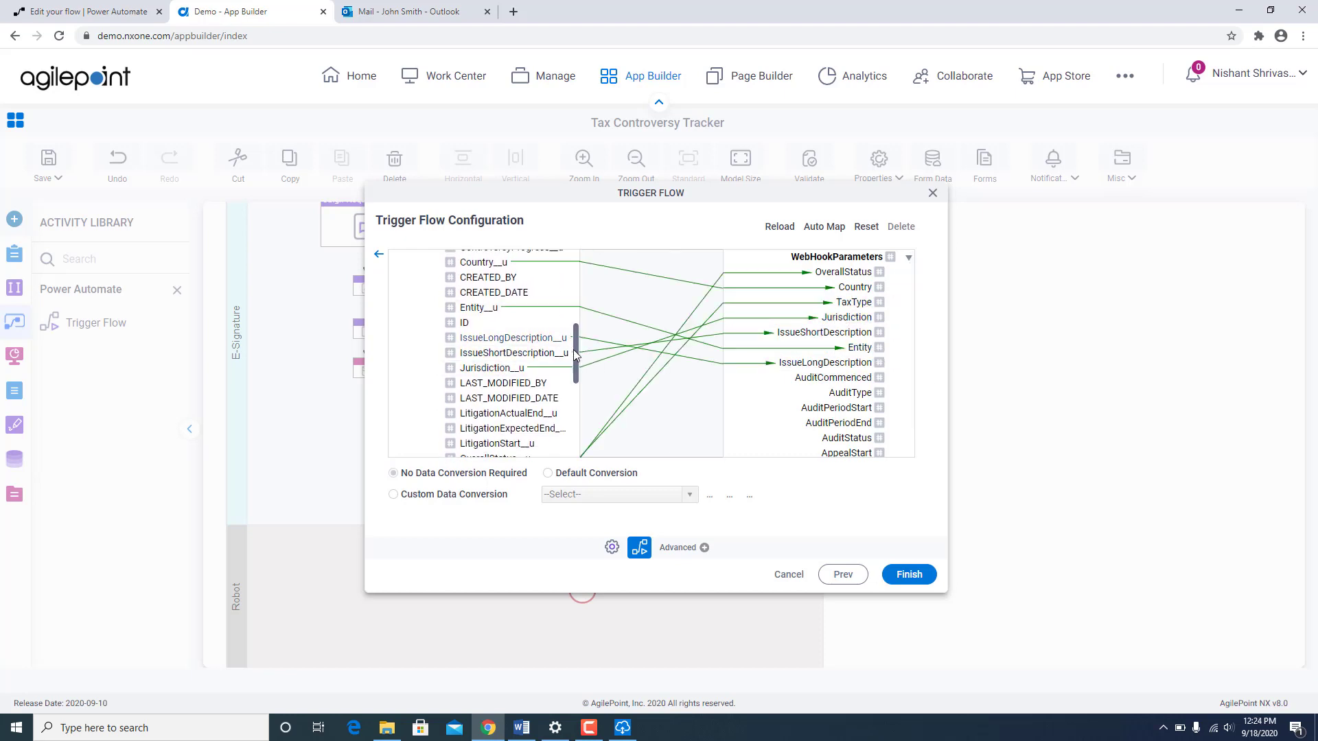
scroll(522, 357, "up", 3)
left_click_drag(488, 349, 755, 392)
left_click_drag(521, 319, 838, 423)
left_click_drag(492, 334, 849, 420)
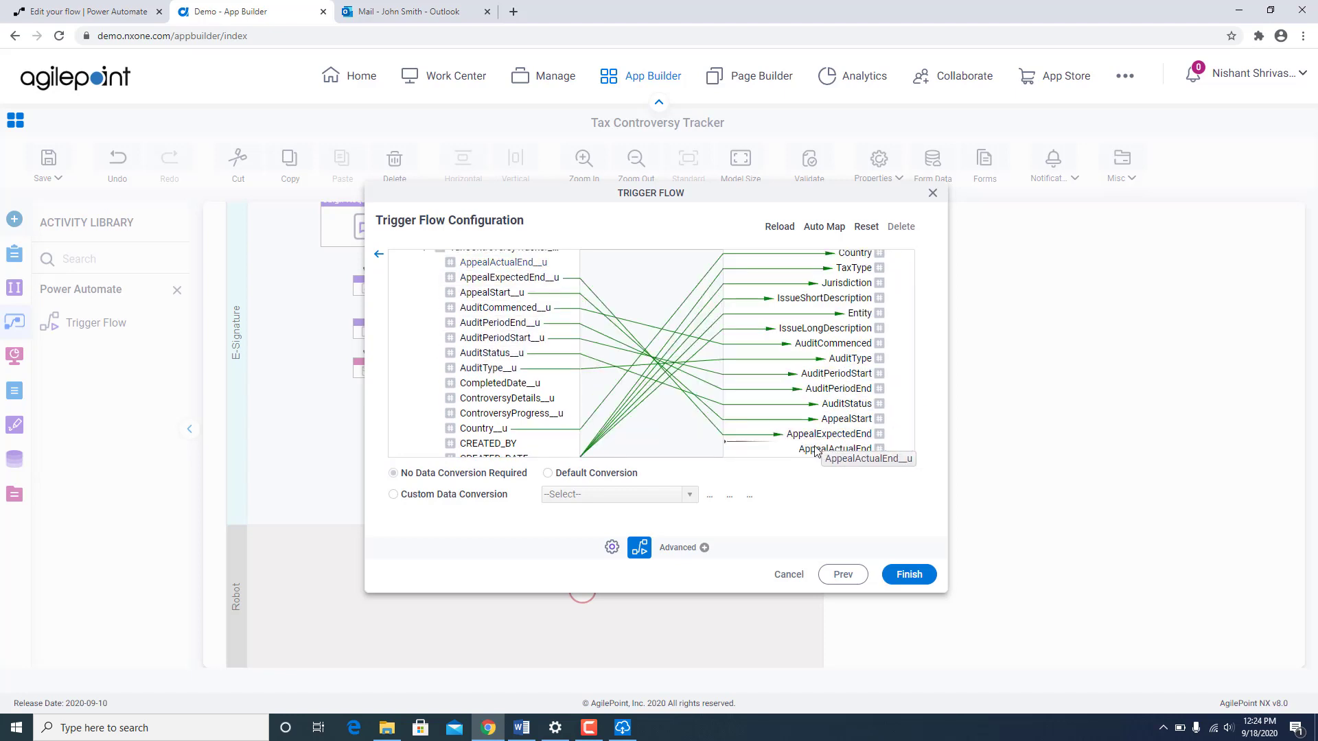
left_click(379, 256)
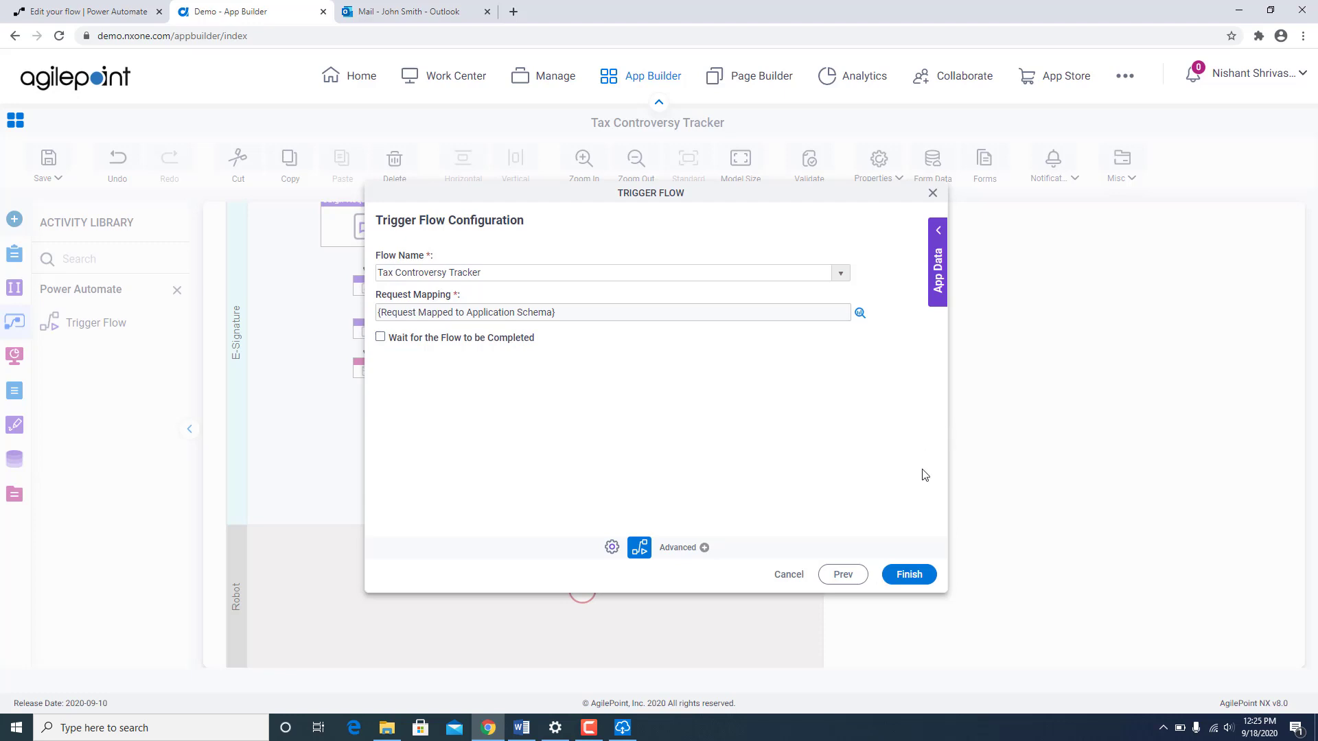
Step: Finish the Trigger Flow.1 step, then Save and Check In the Tax Controversy Tracker process model
left_click(910, 575)
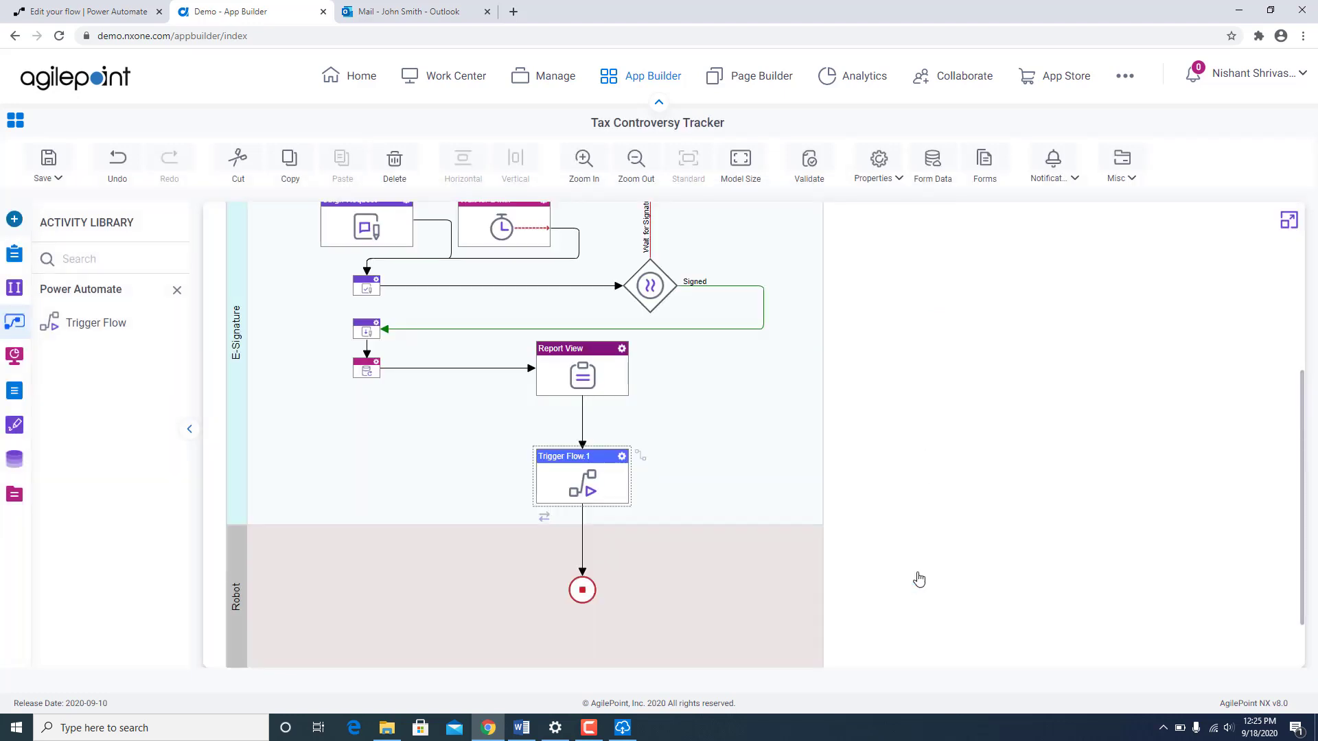
left_click(46, 182)
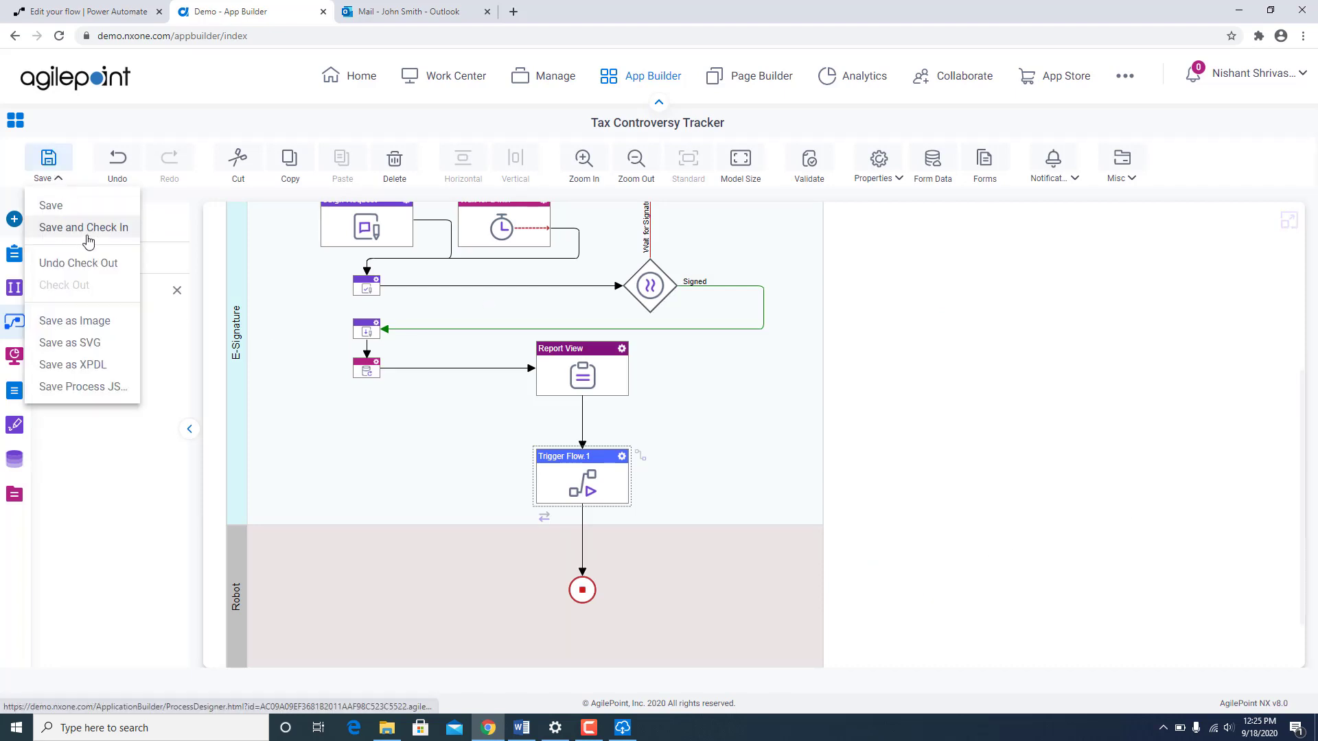
left_click(99, 240)
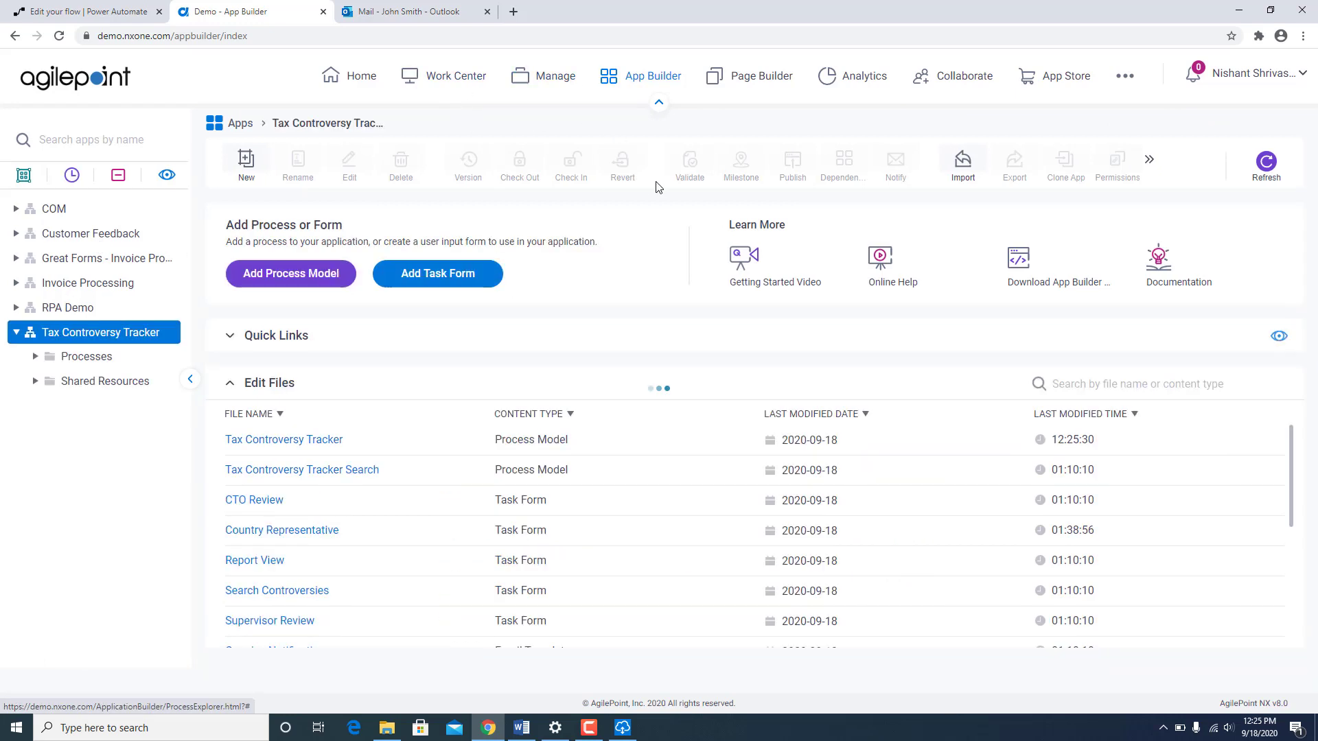
Step: Publish the Tax Controversy Tracker app as version 1.02, then open Work Center > My Apps
left_click(793, 165)
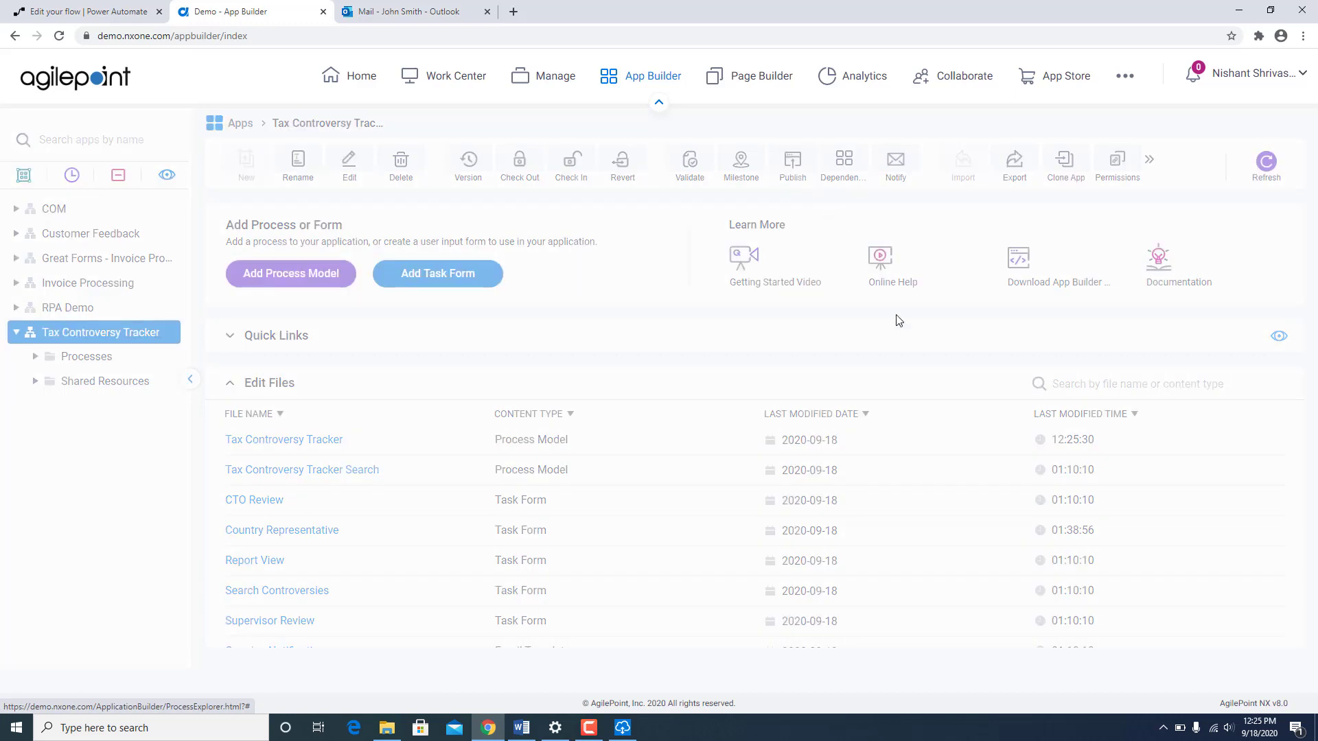
left_click(865, 561)
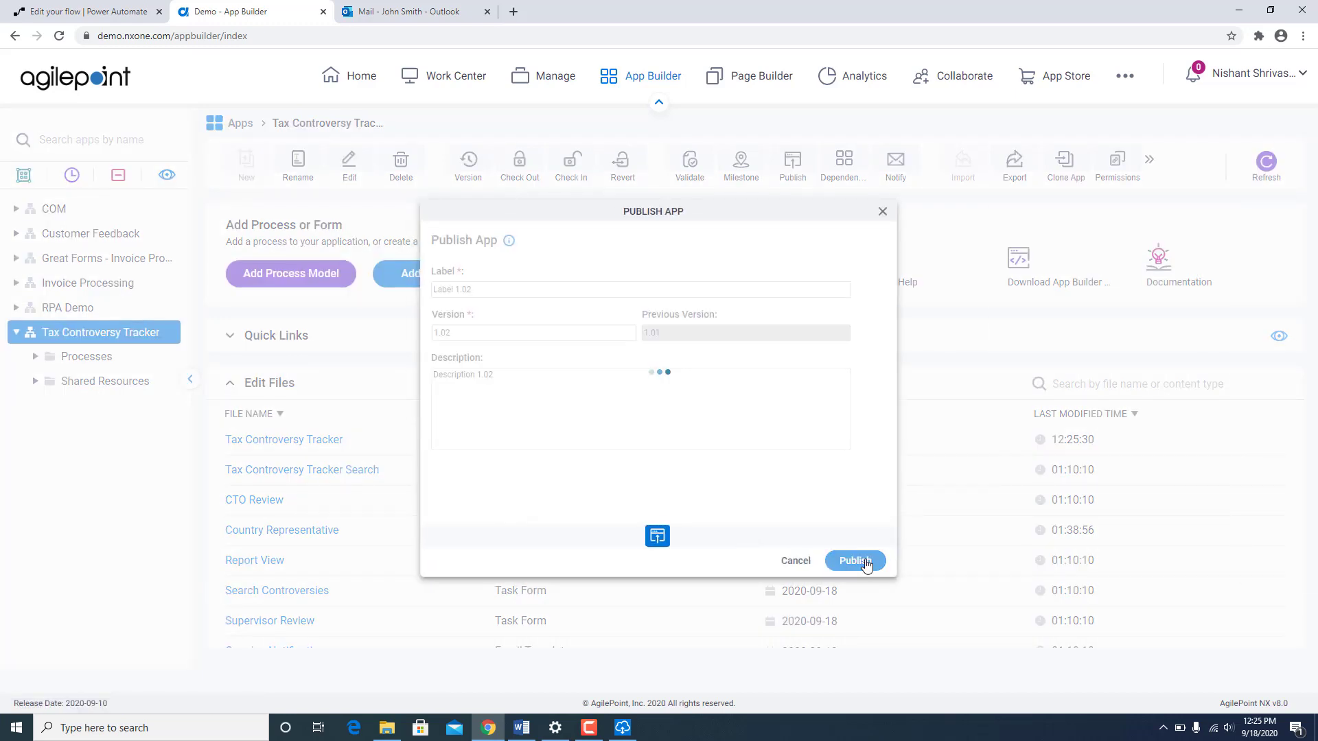
left_click(585, 421)
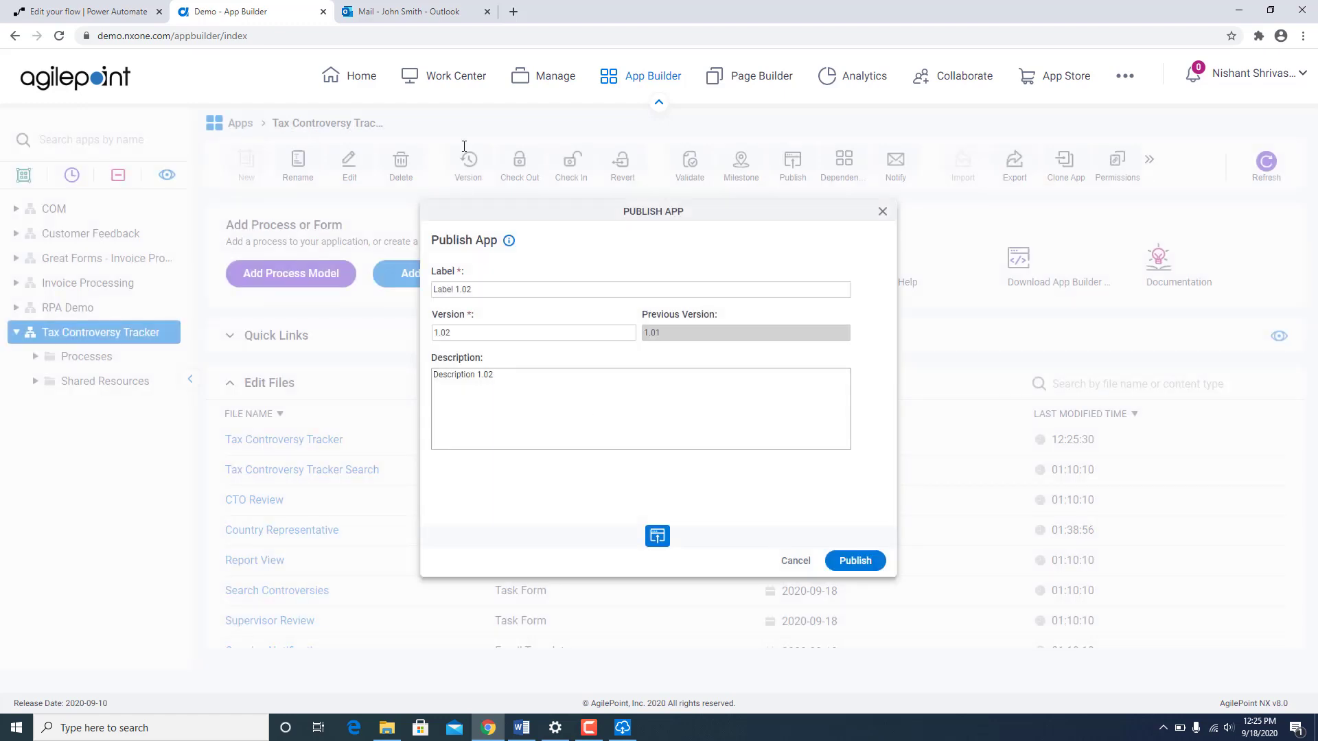
left_click(448, 77)
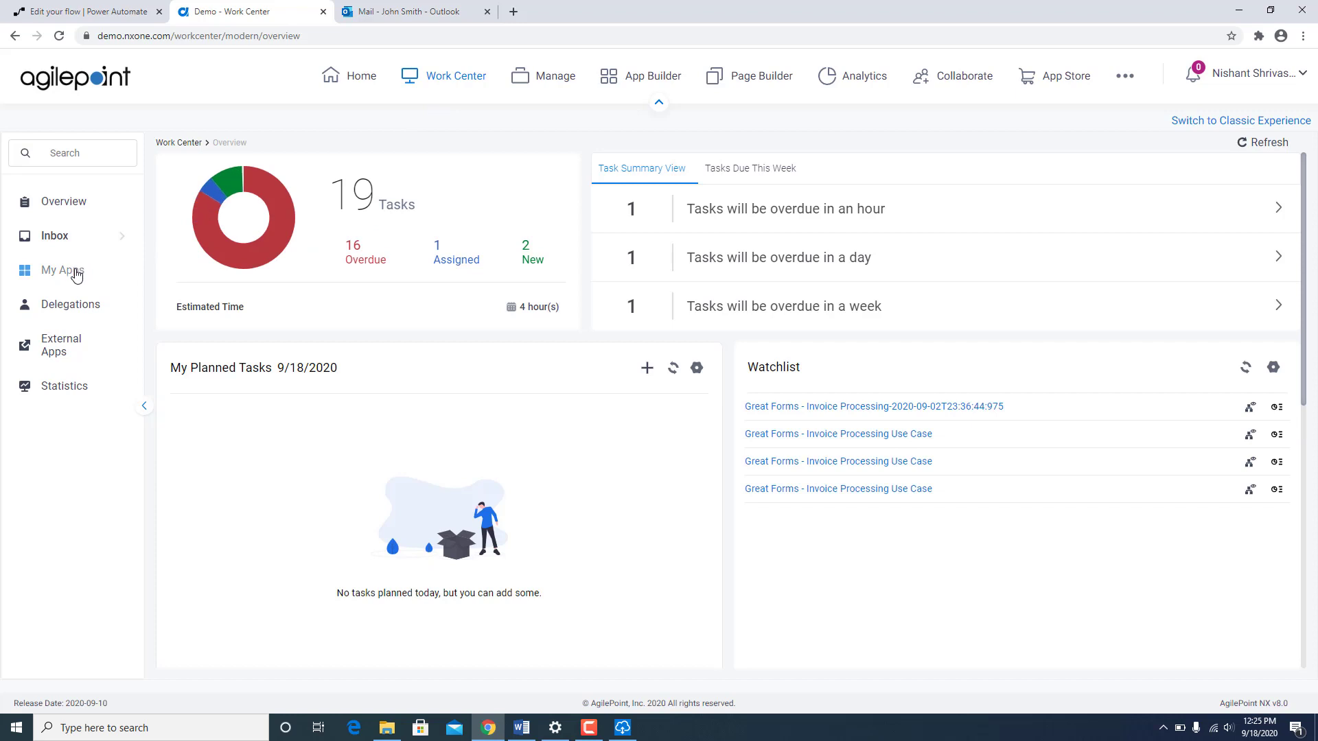
left_click(76, 275)
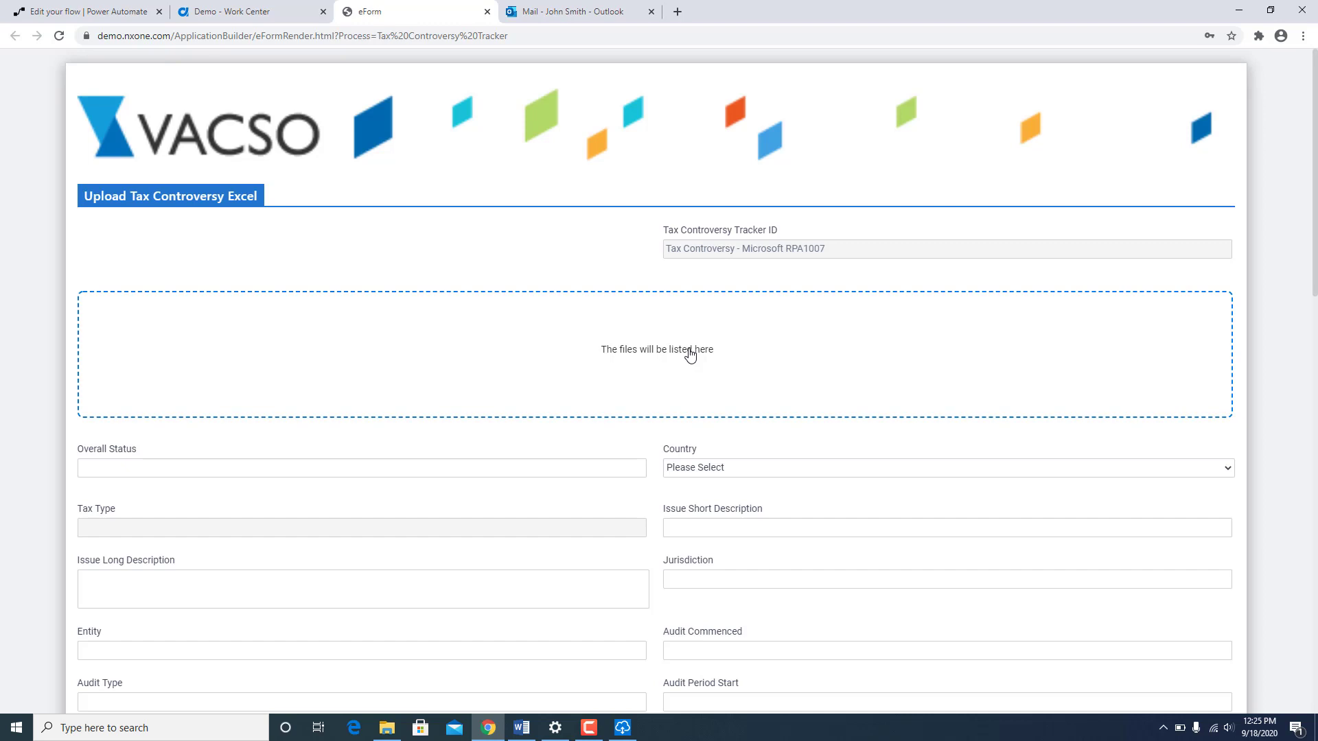
Step: Upload the Tax_Form_Fields - Copy spreadsheet into the new tax controversy form and submit it
left_click(690, 355)
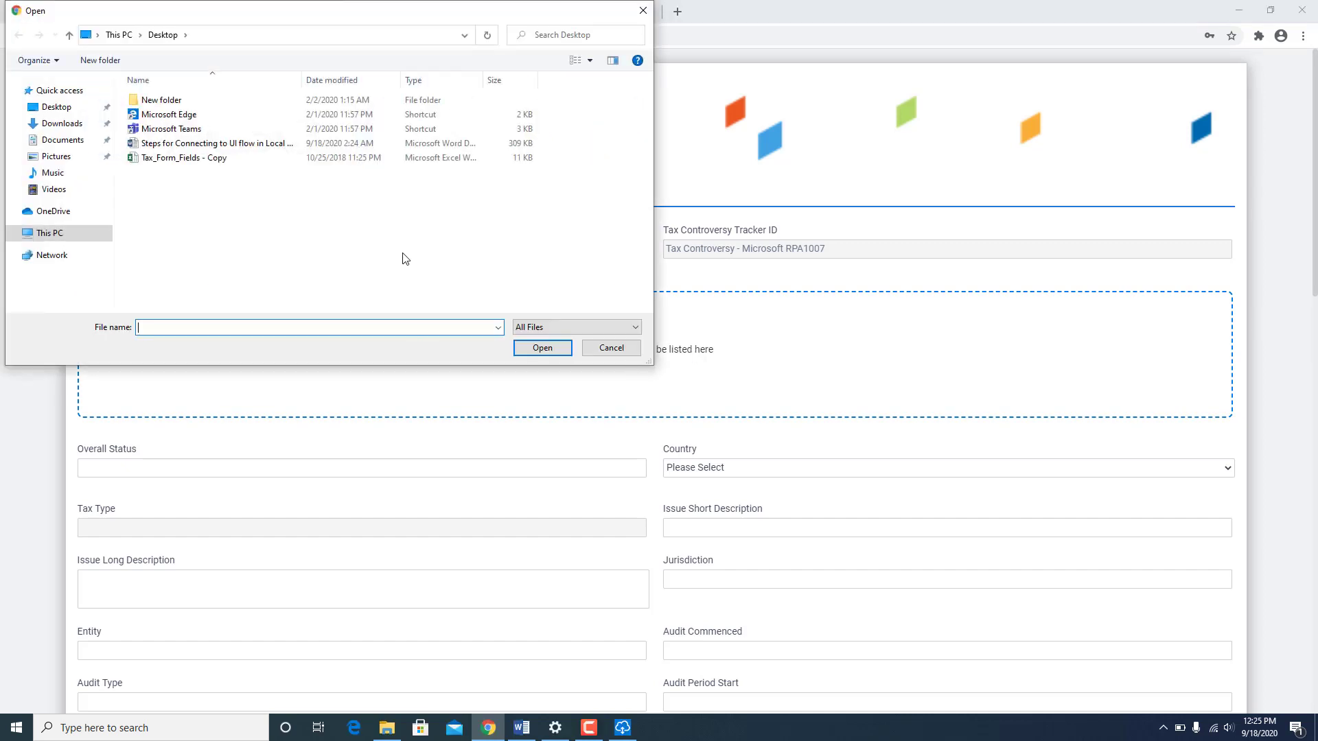
left_click(168, 160)
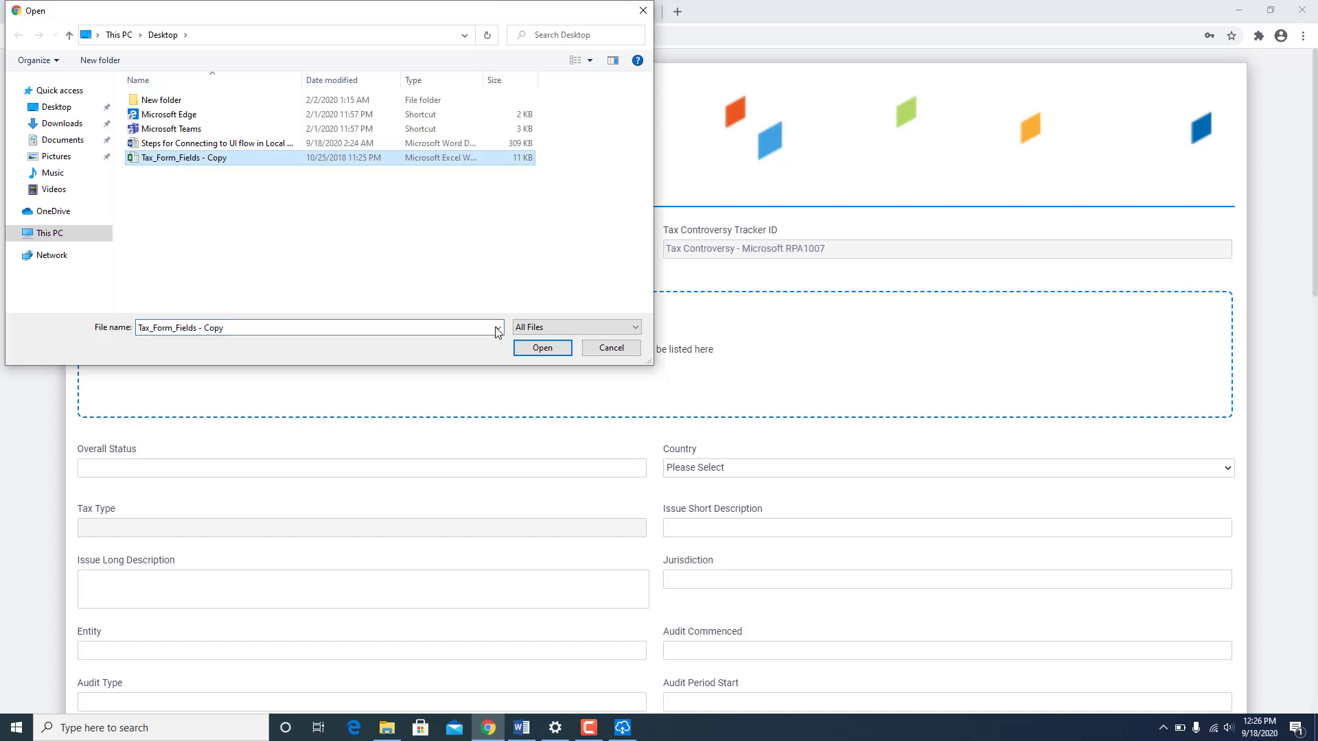
left_click(541, 349)
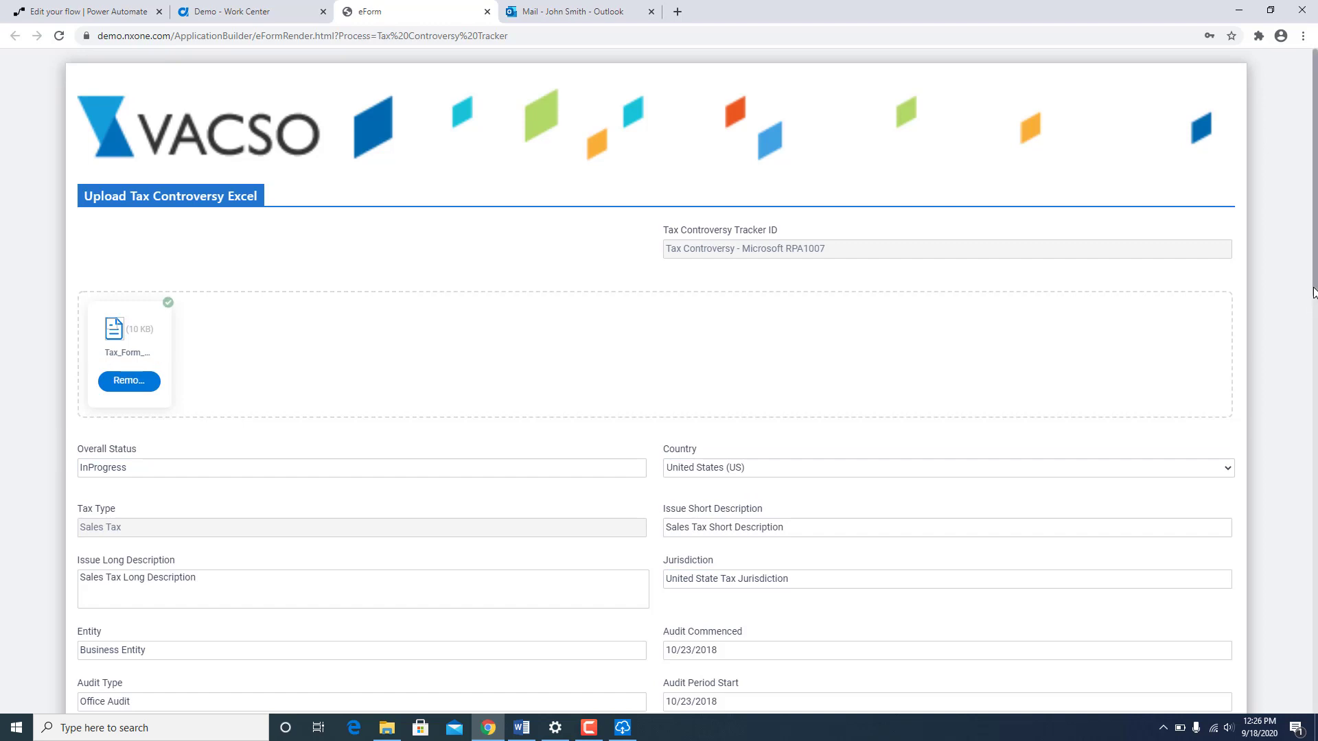
left_click_drag(1314, 293, 1306, 711)
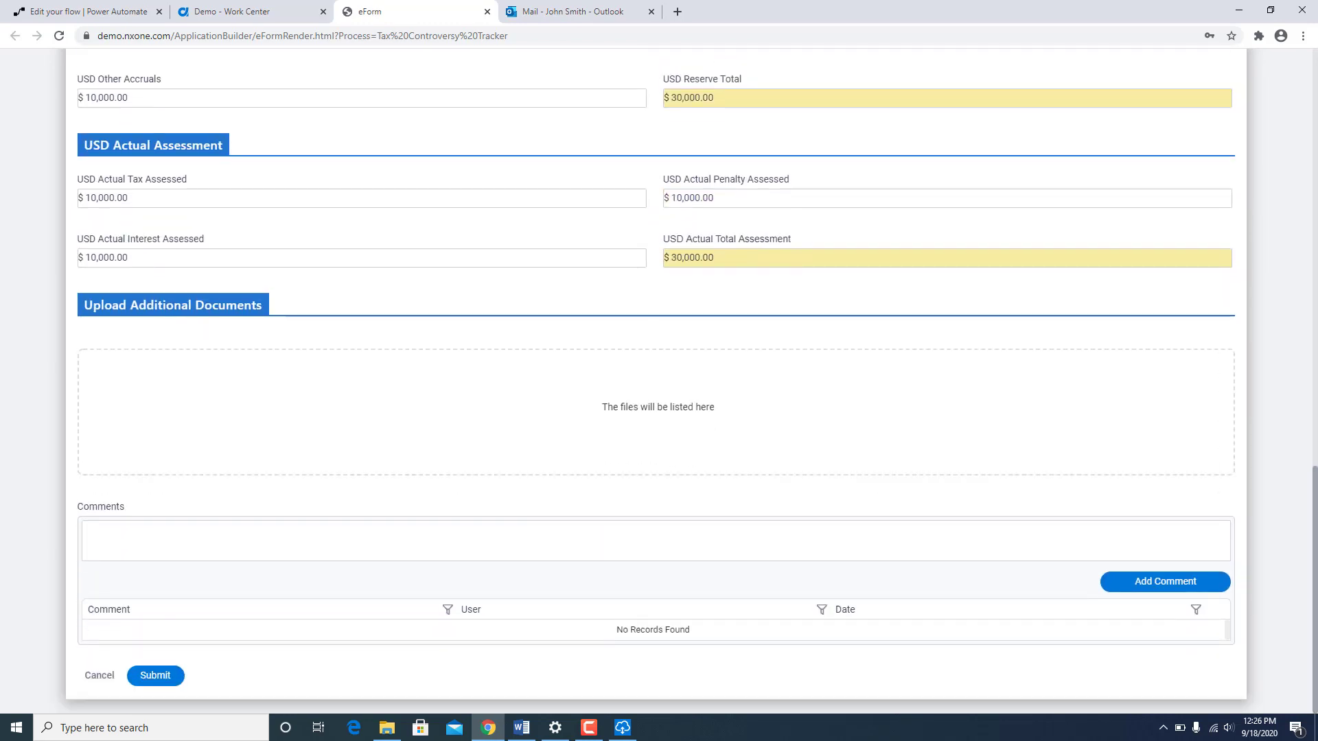
left_click(155, 678)
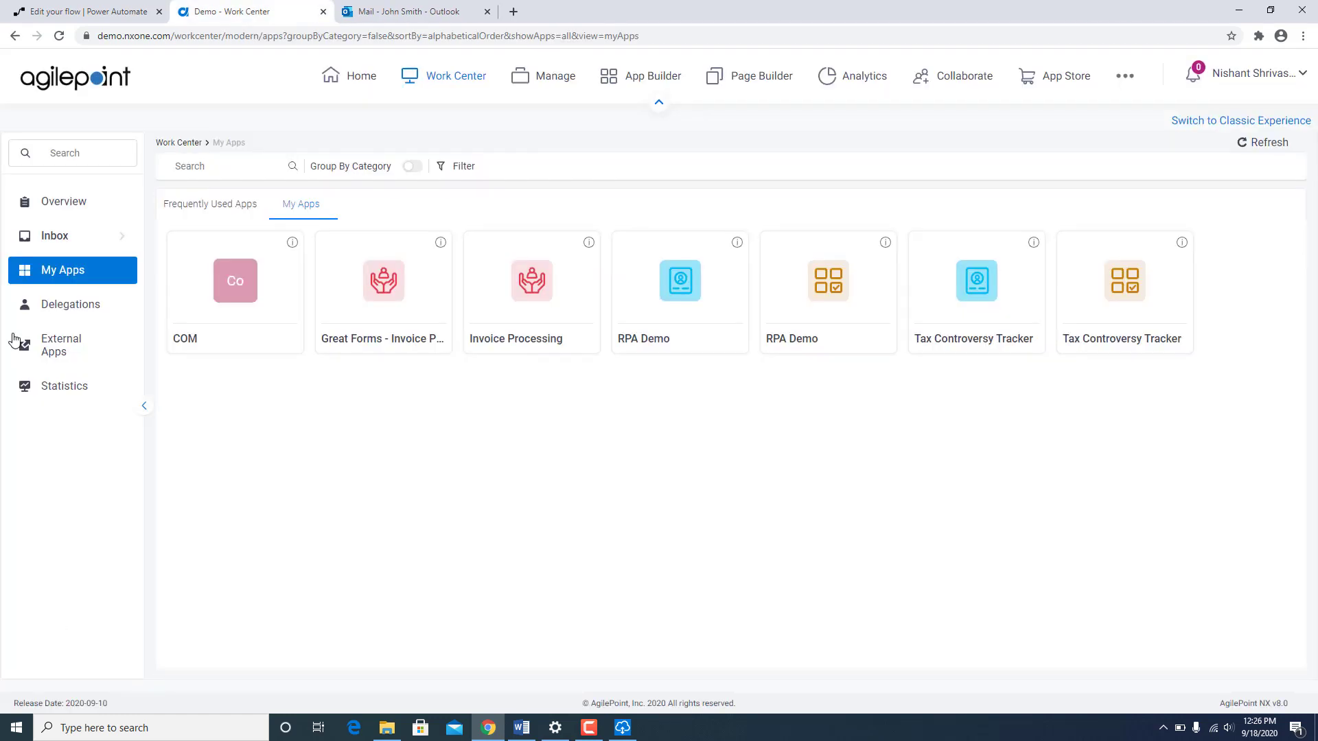
Step: From Inbox Tasks, open the Review activity in the process viewer and show its Participants
left_click(87, 236)
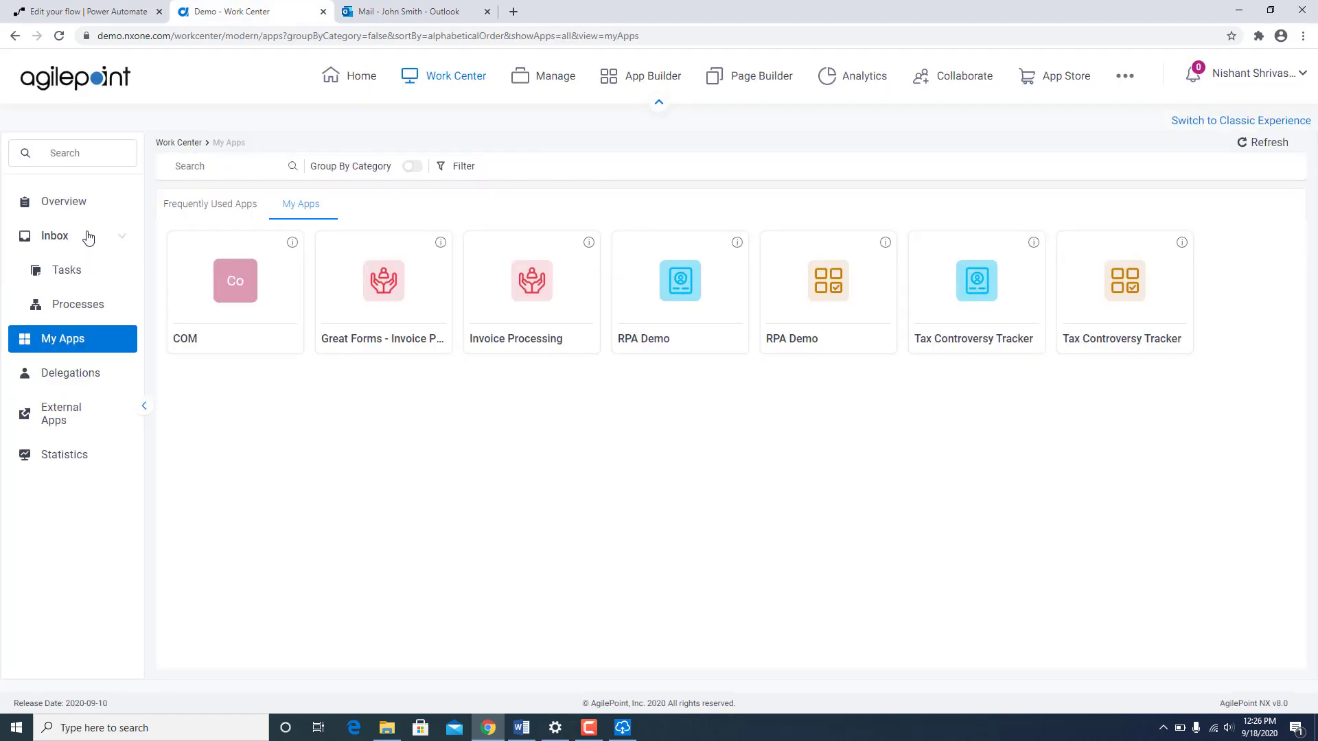
left_click(75, 278)
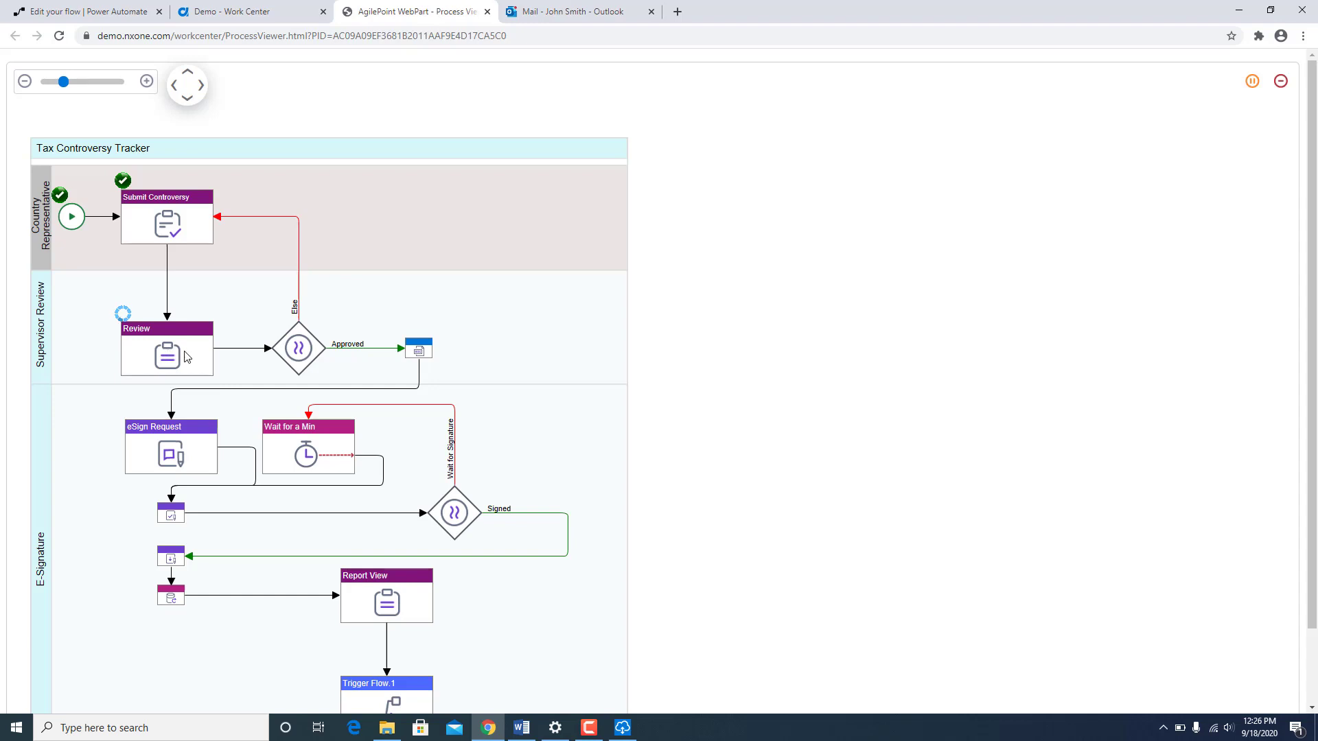
left_click(201, 371)
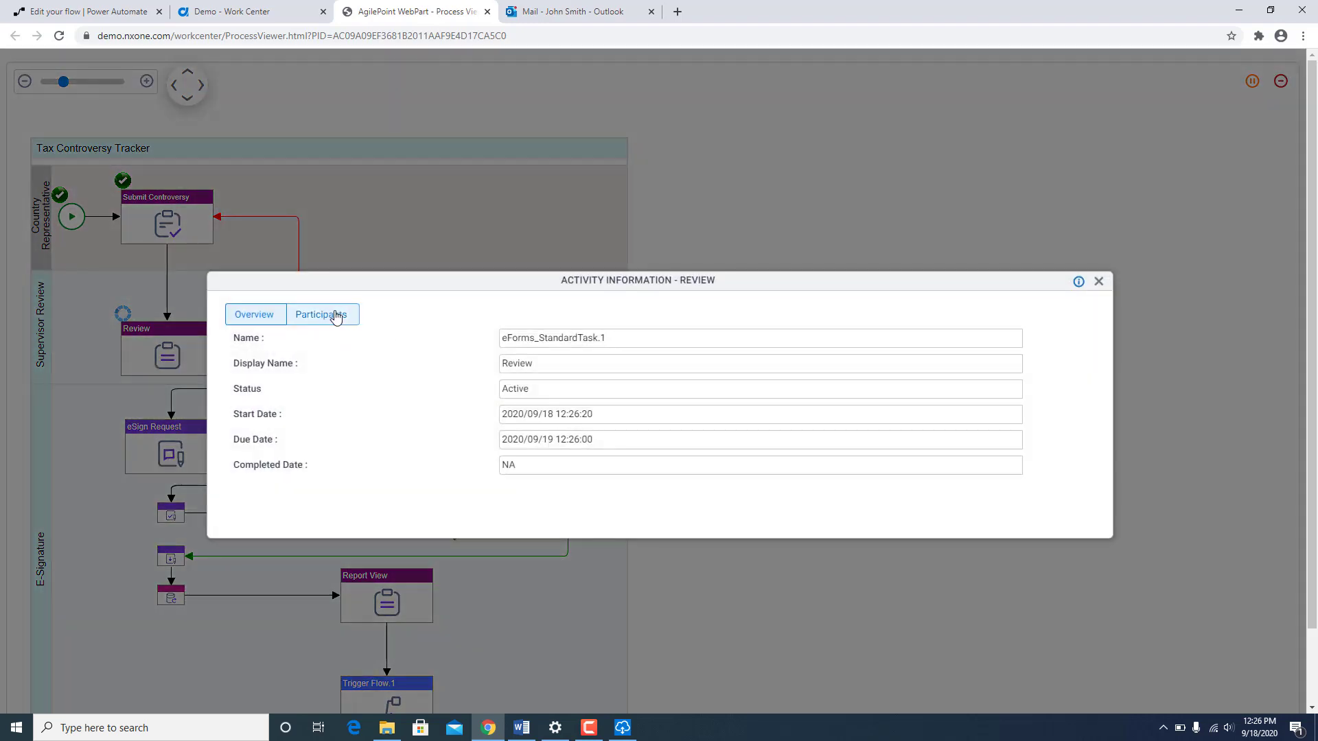
left_click(336, 316)
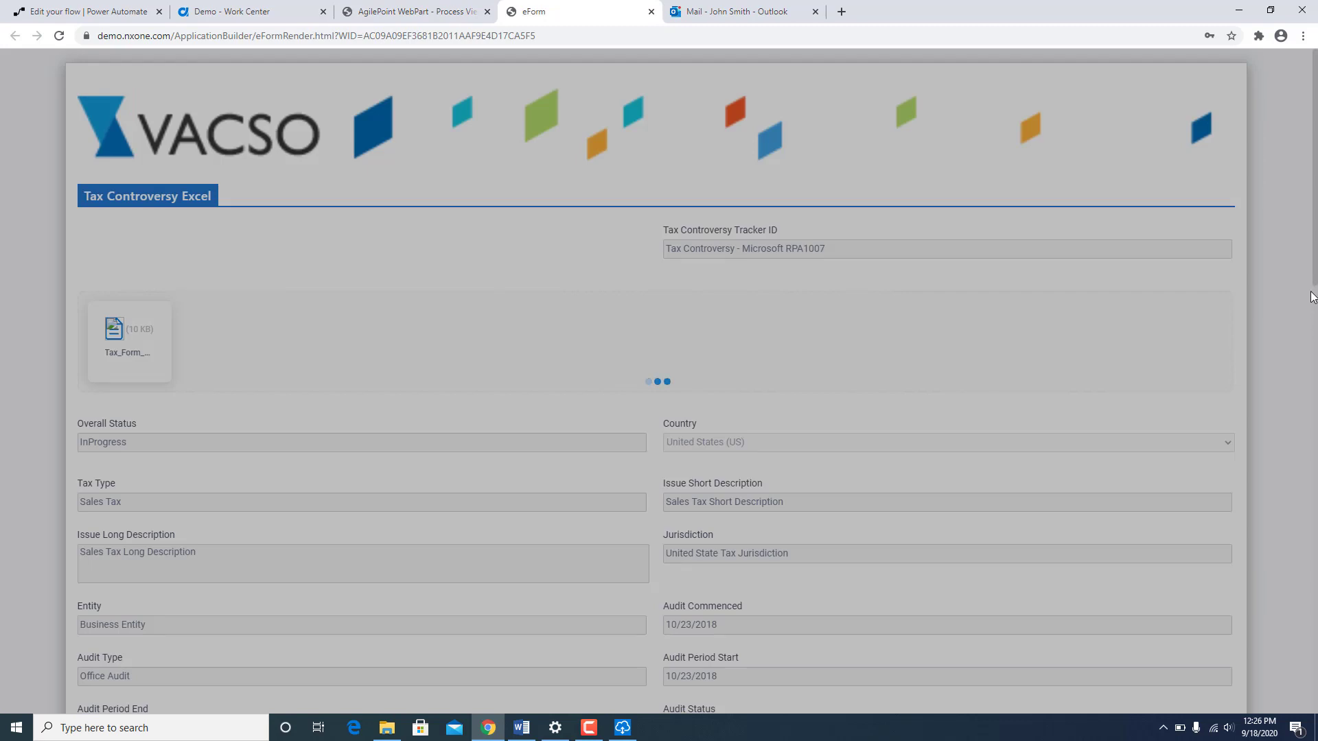
Step: Submit the Supervisor Review form with the Approved decision
scroll(1313, 277, "down", 15)
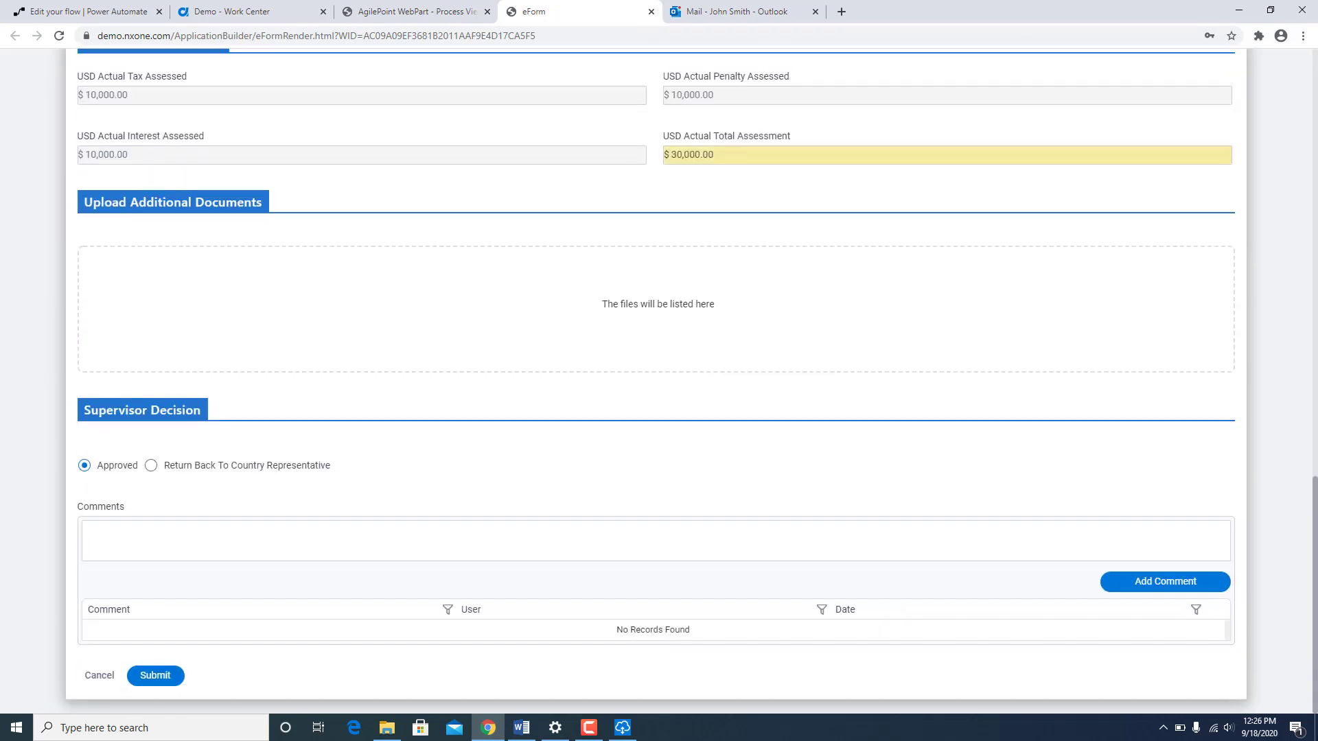
left_click(159, 678)
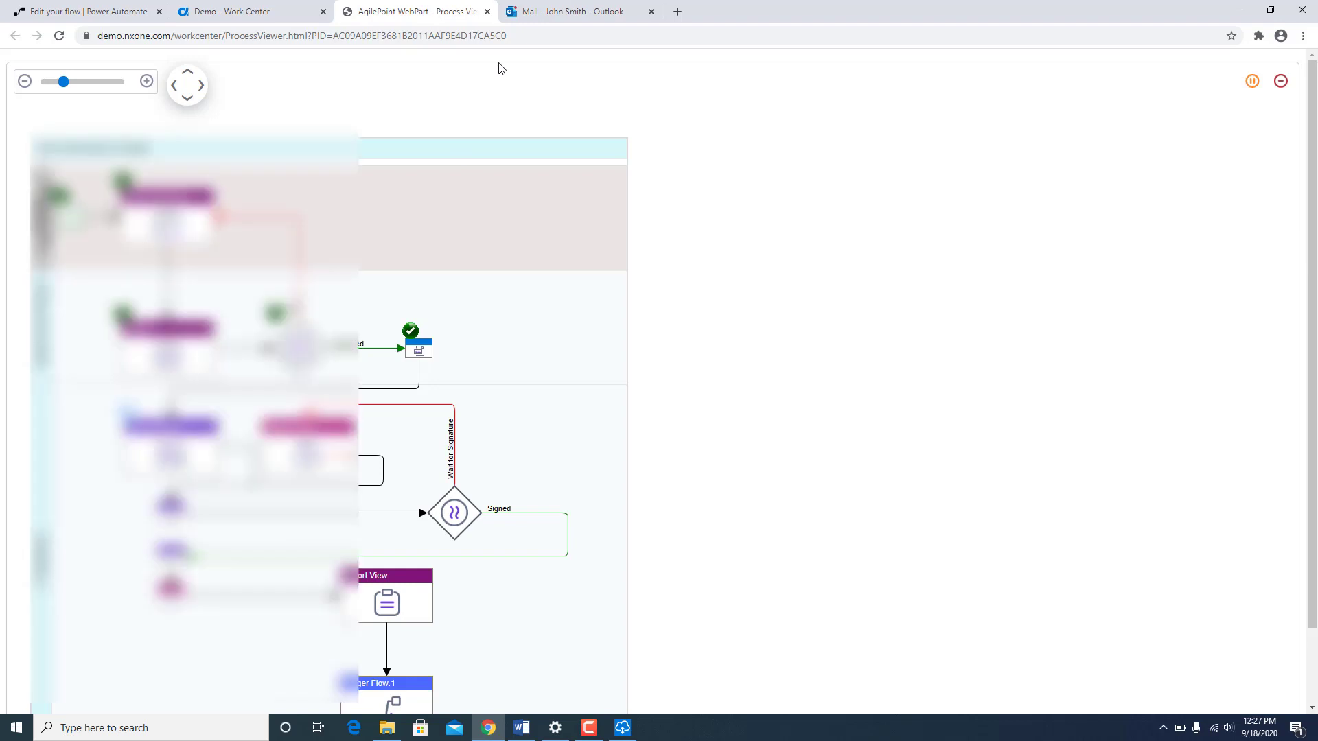
Step: Open the DocuSign request email, sign the CTO Signature field, and finish the document
left_click(552, 12)
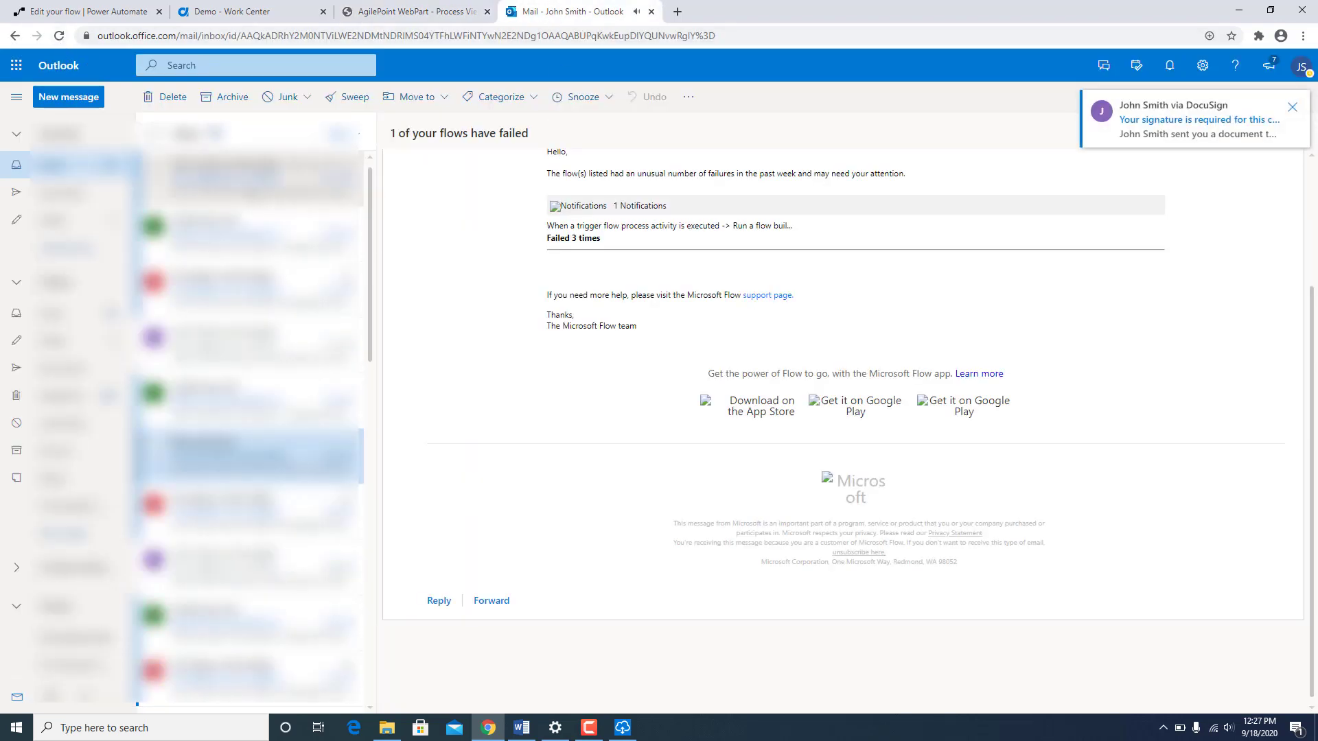
left_click(247, 175)
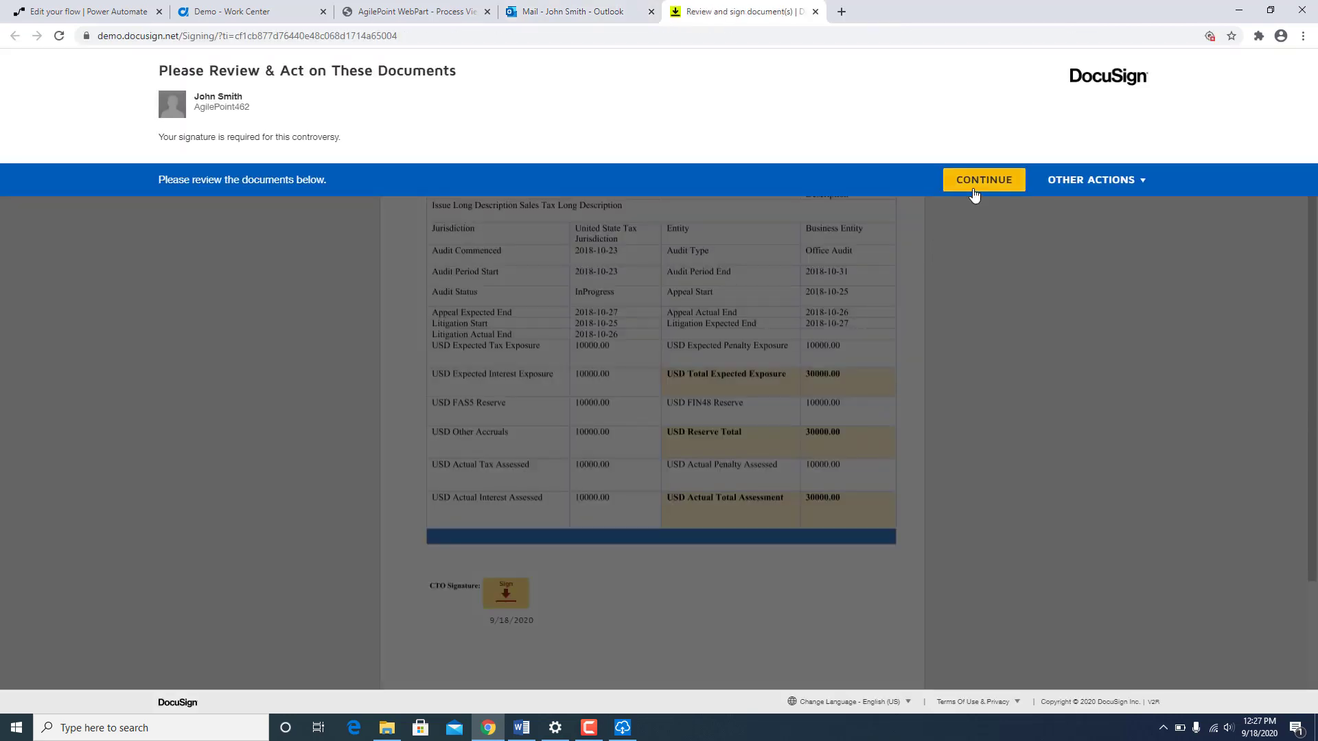
left_click(973, 194)
left_click(375, 164)
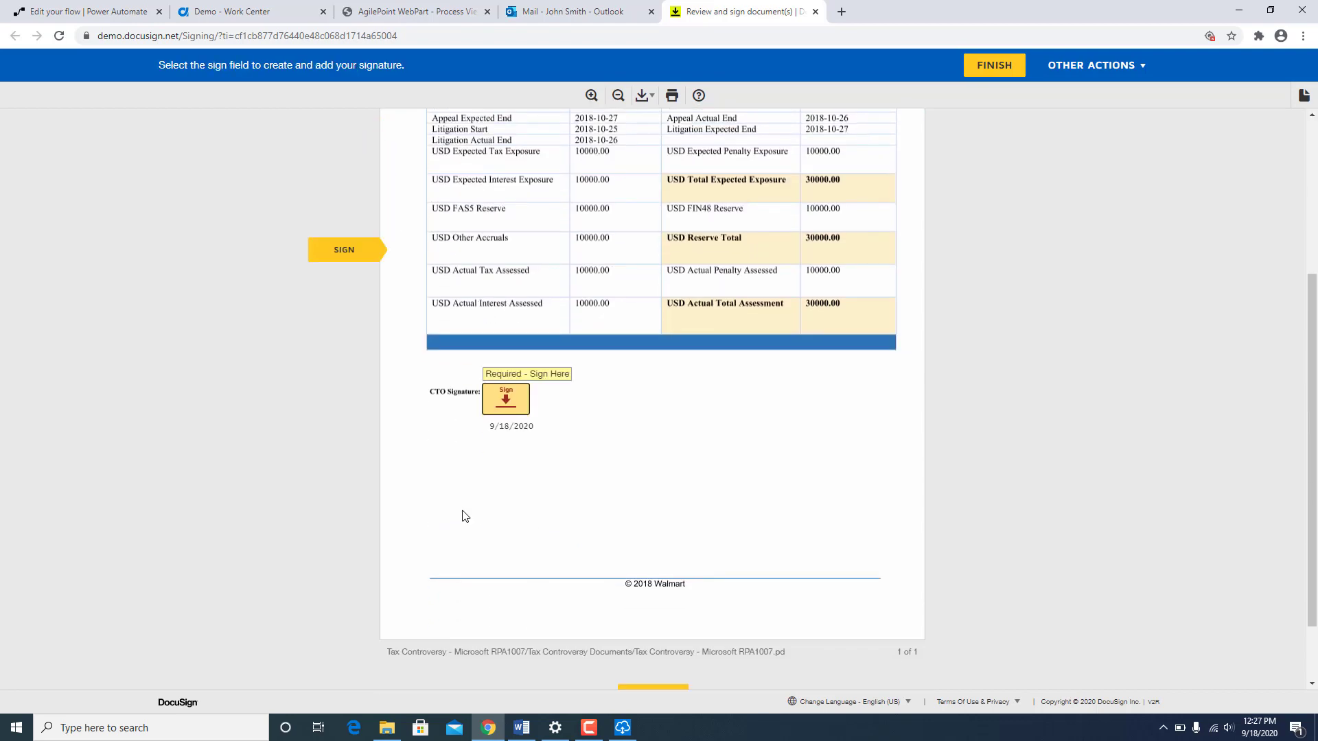
left_click(496, 405)
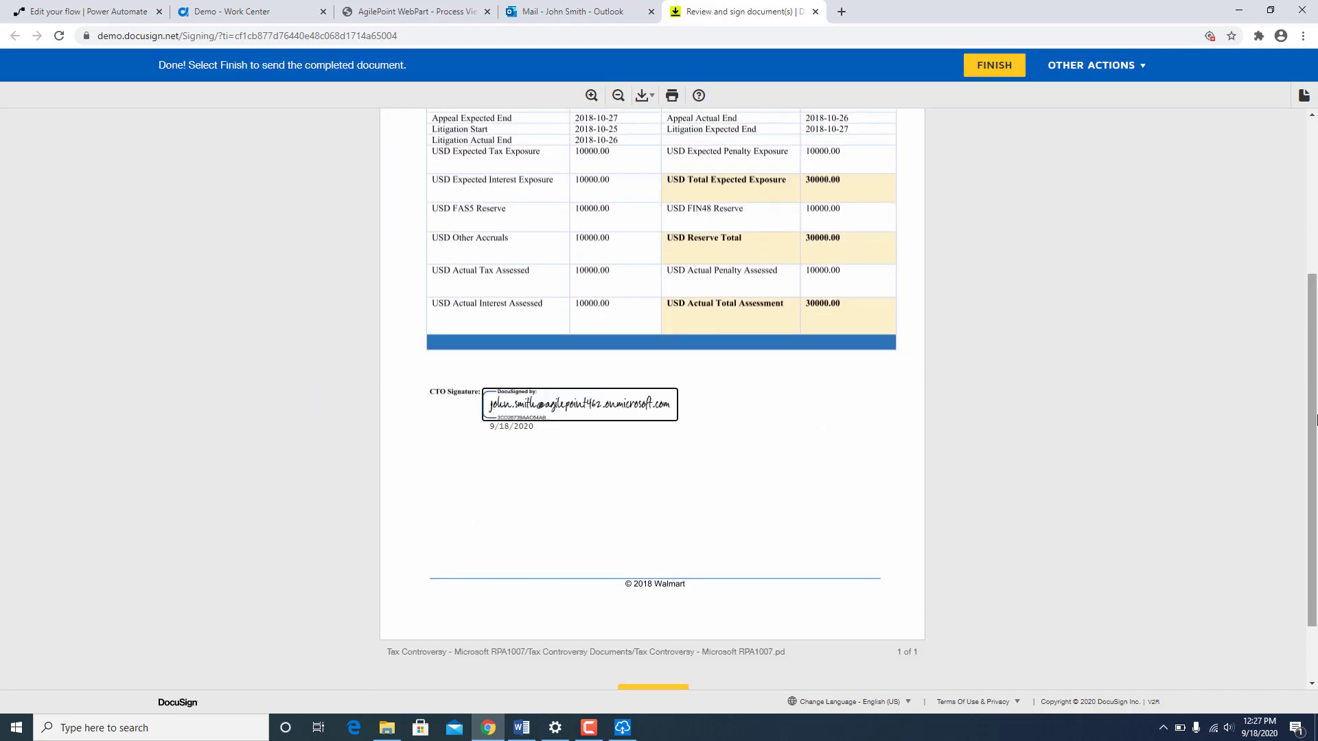
left_click_drag(1313, 416, 1309, 321)
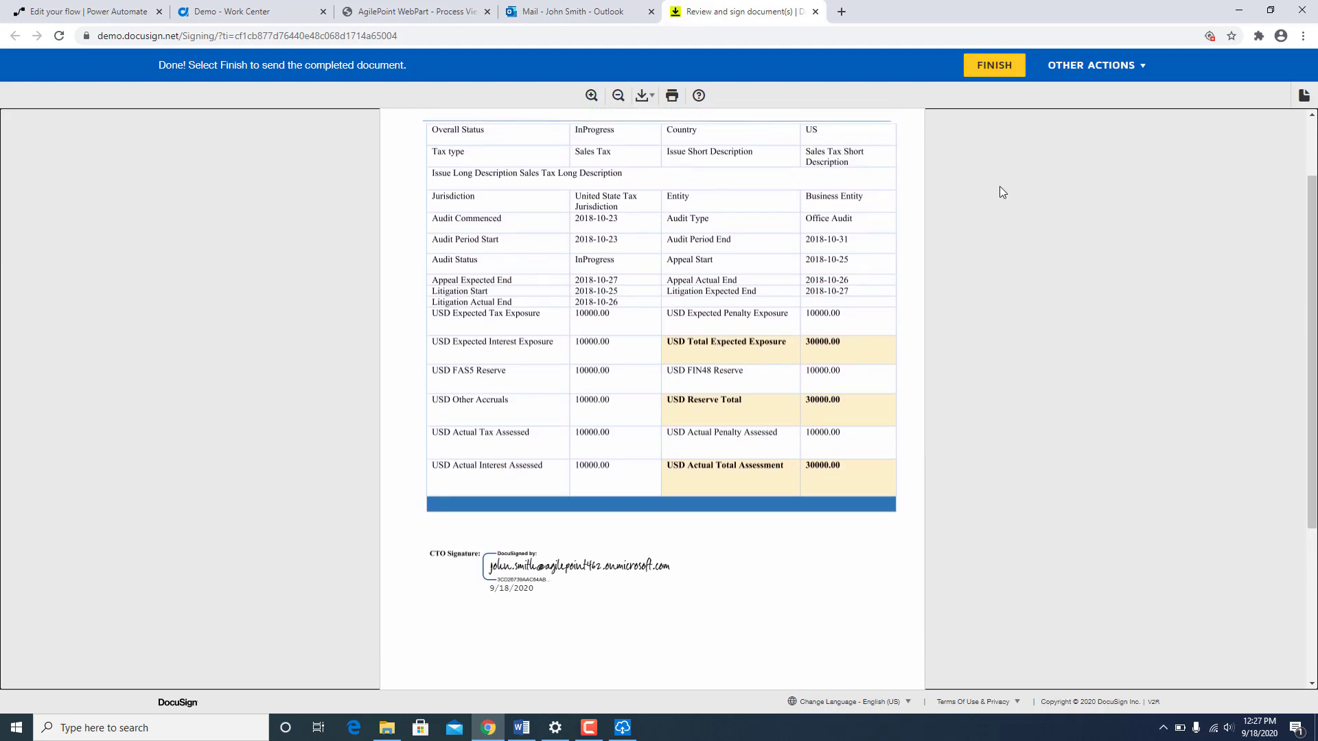
left_click(990, 70)
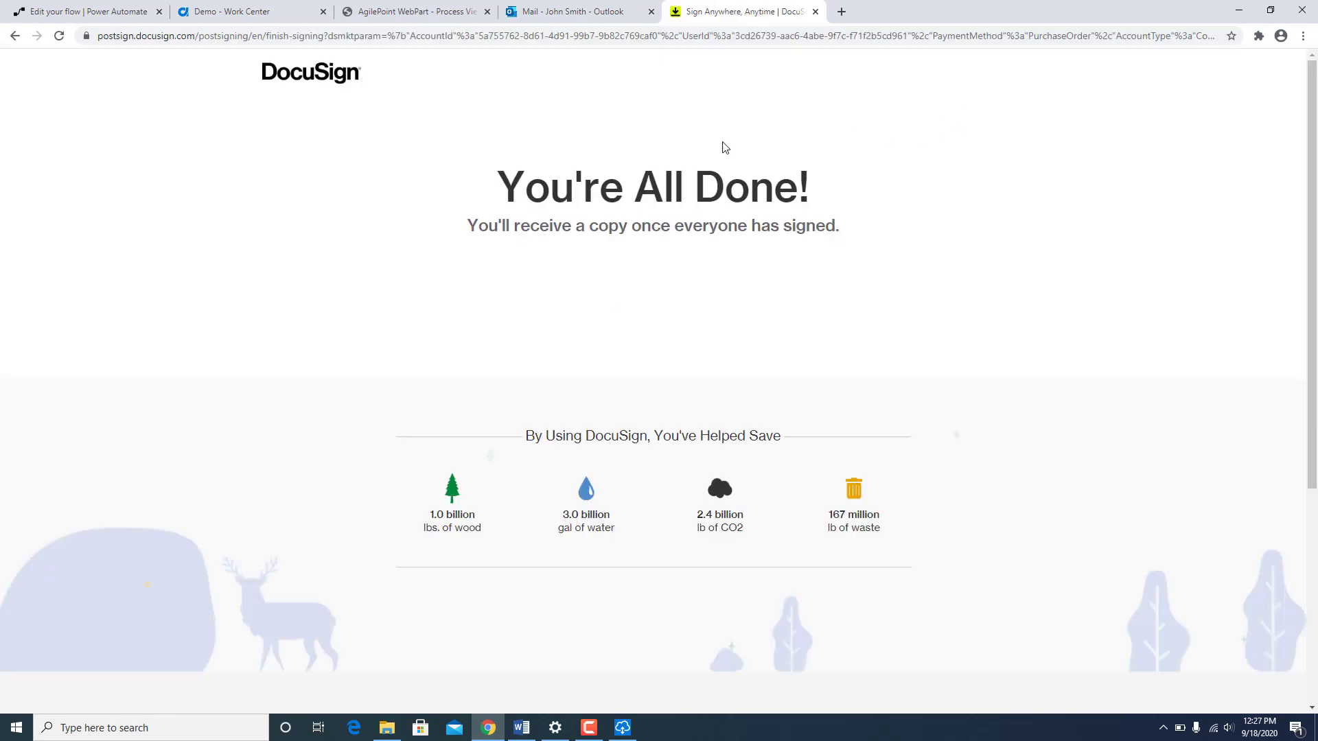
Step: Fill the case fields: InProgress, US, Sales Tax, United State Tax Jurisdiction, Business Entity, and both descriptions
left_click(429, 12)
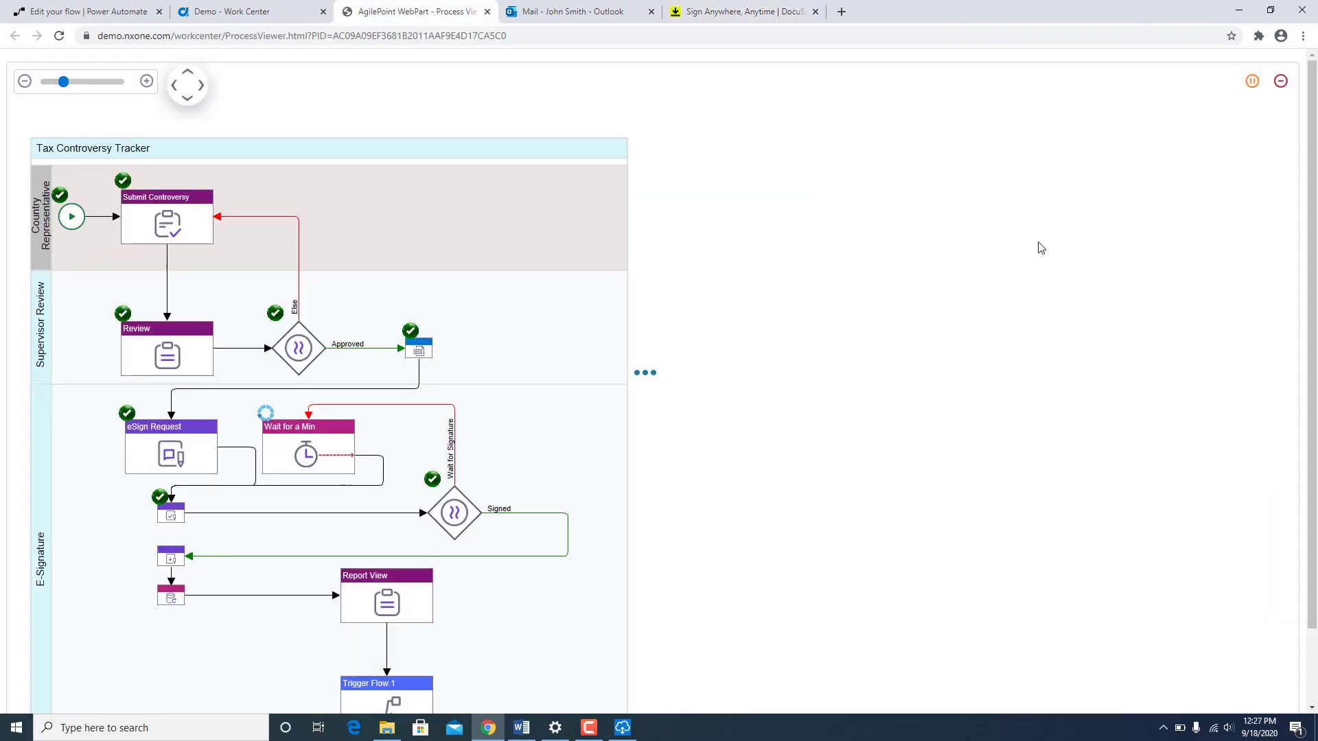
left_click_drag(585, 597, 611, 360)
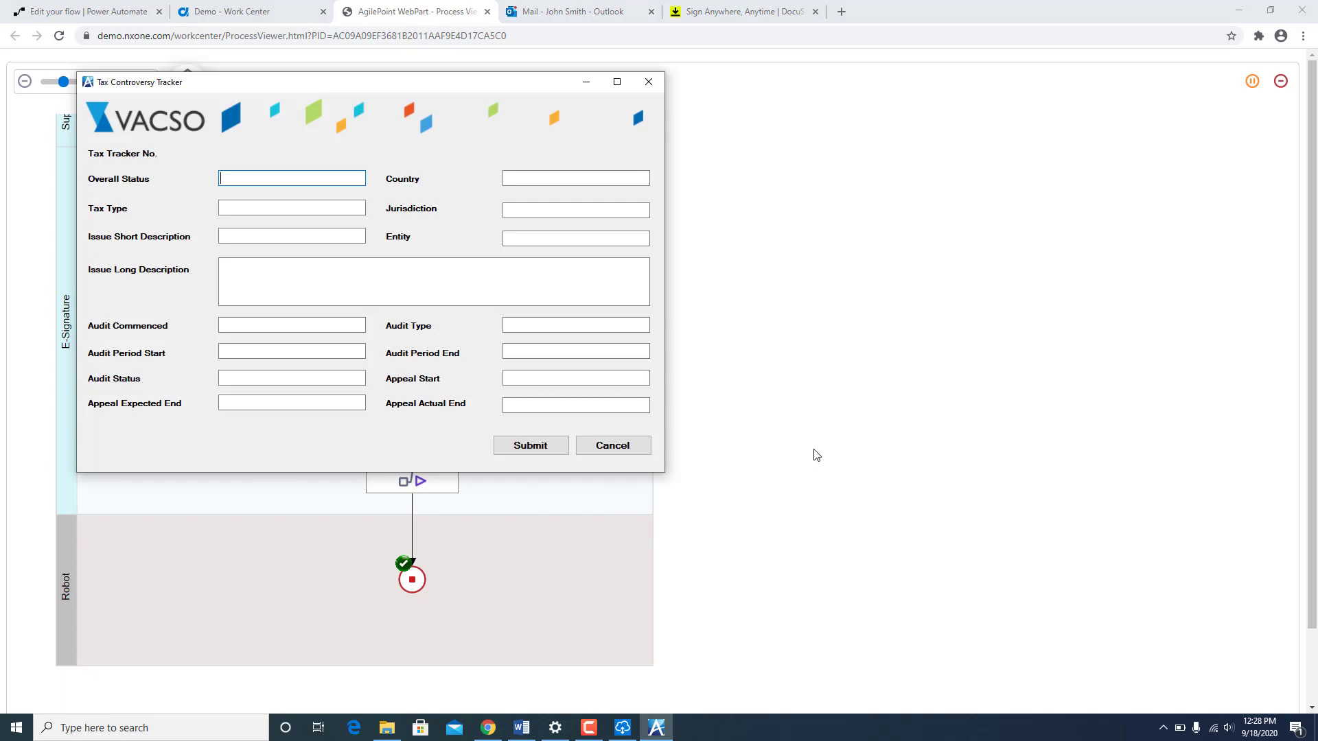
type("InProgress")
key("Tab")
type("US")
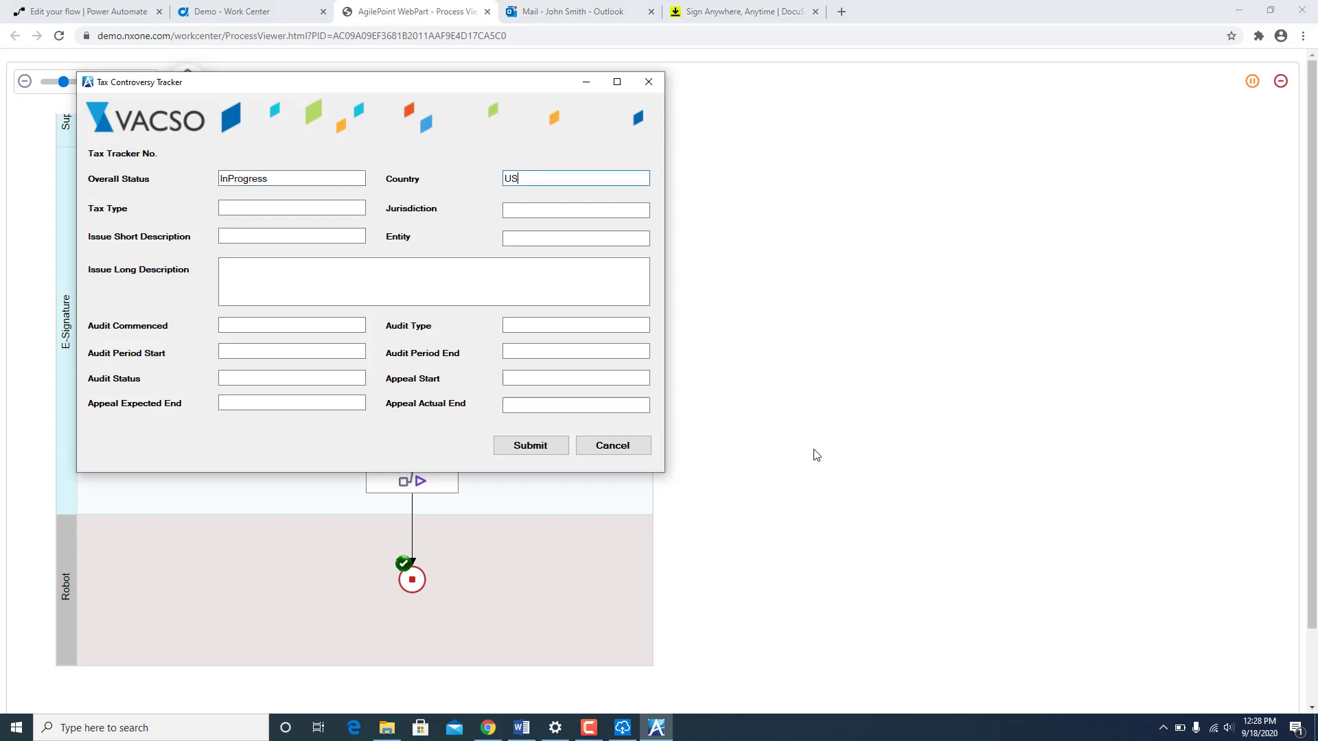
key("Tab")
type("Sales Tax")
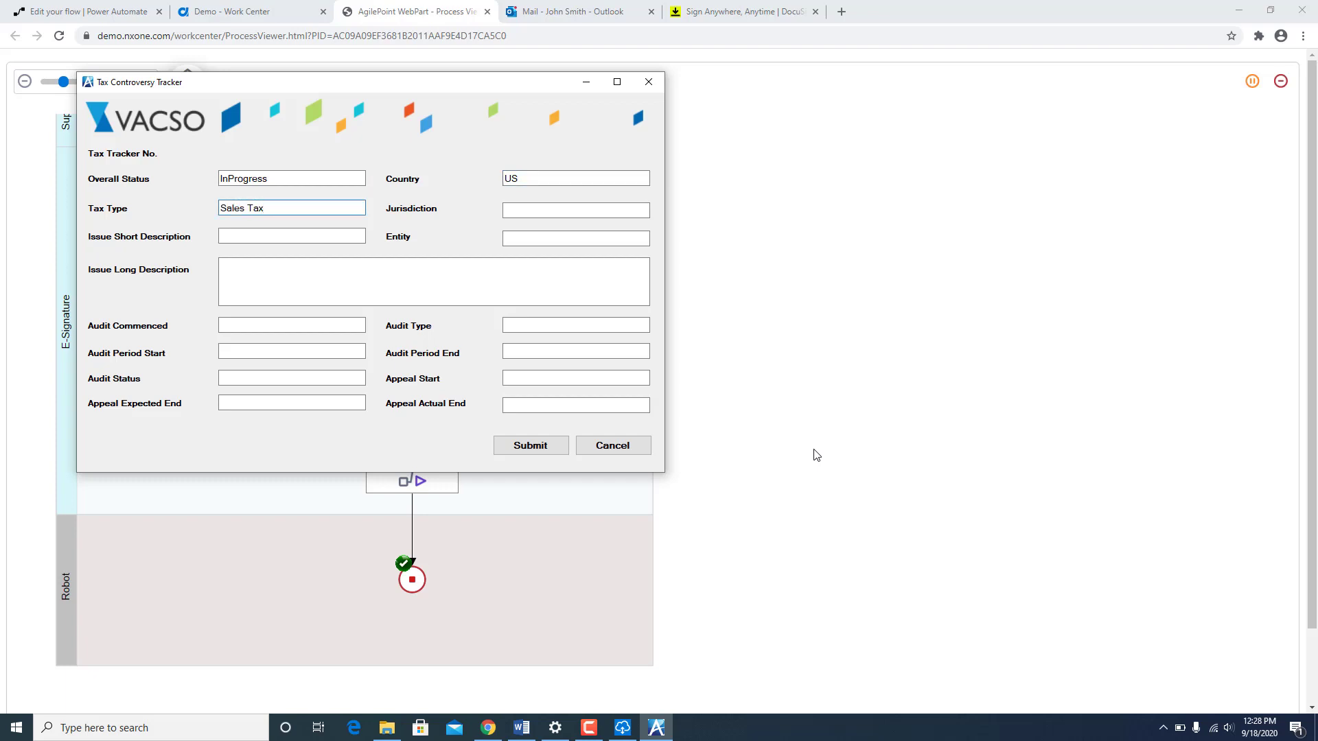
key("Tab")
type("United State Tax Jurisdiction")
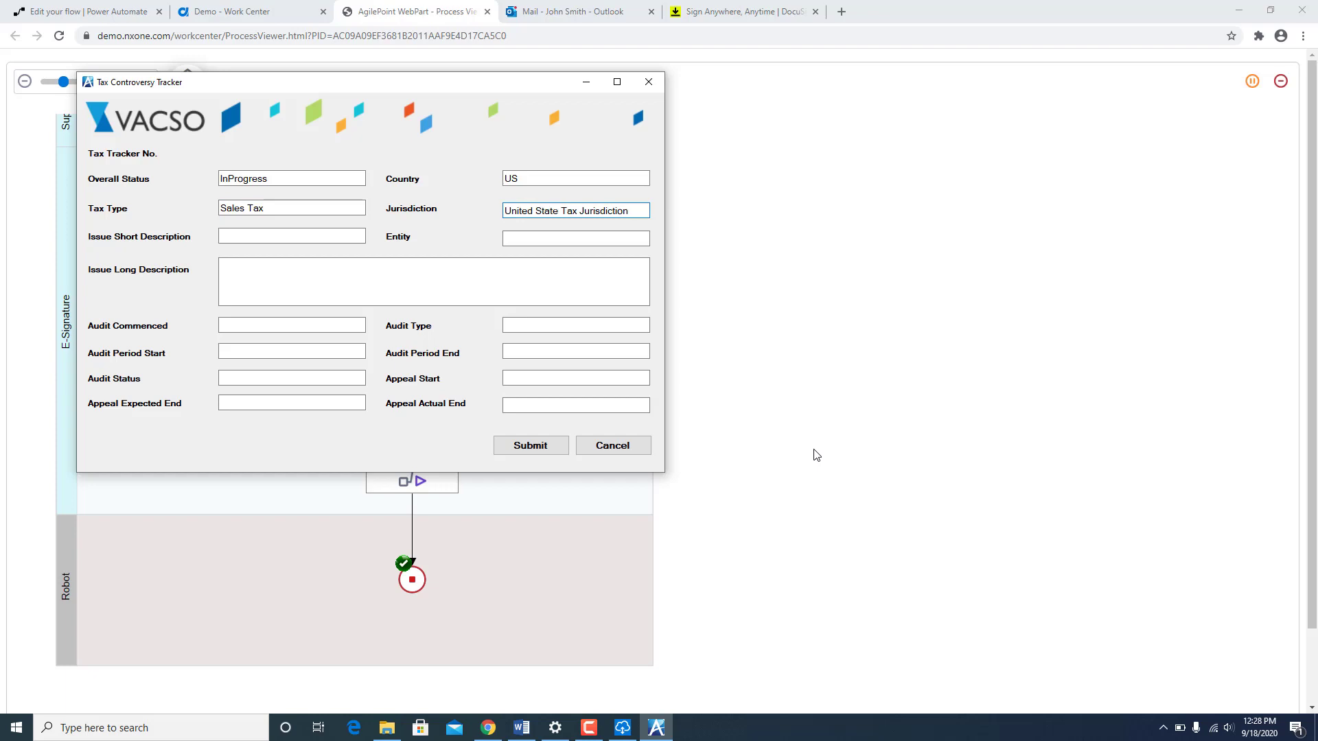
key("Tab")
type("Sales Tax Short Description")
key("Tab")
type("Business Entity")
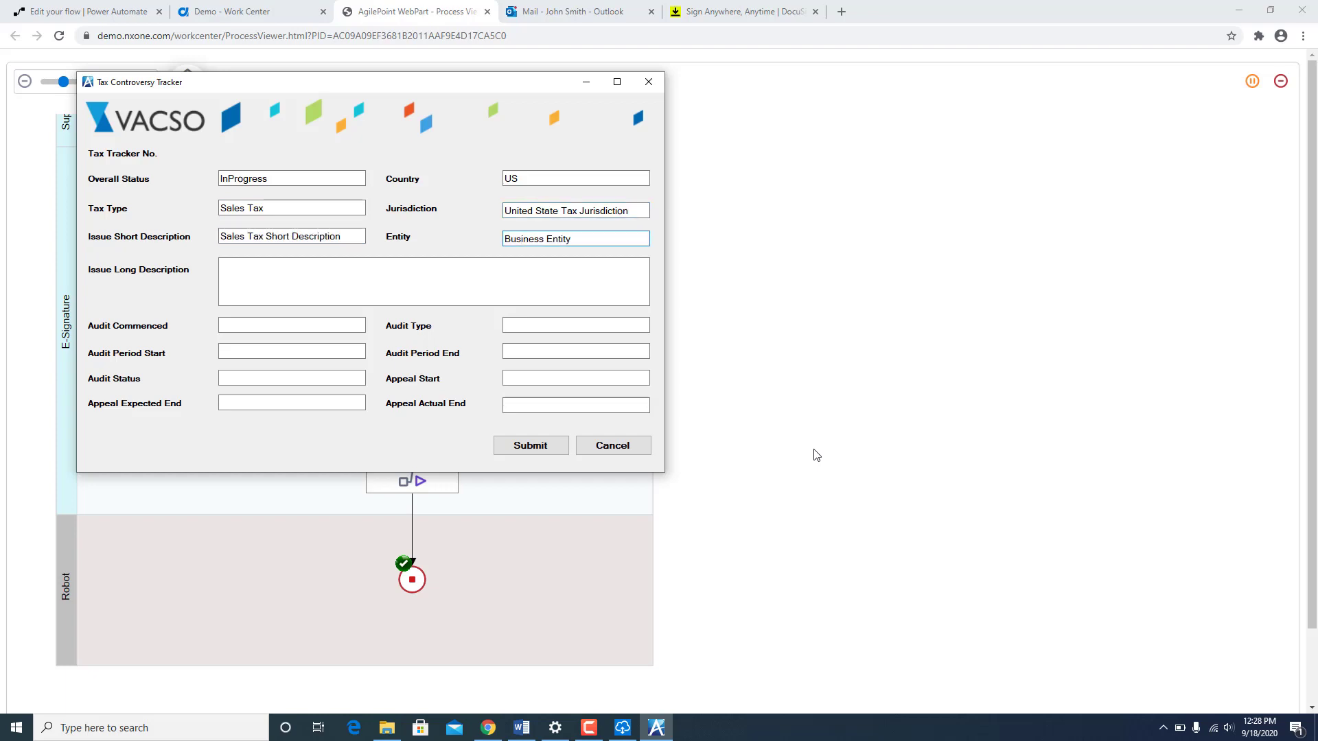
key("Tab")
type("Sales Tax Long Description")
Step: Enter the audit dates (2018-10-23 to 2018-10-31), Office Audit, InProgress status, appeal dates, then submit
key("Tab")
type("2018-10-23")
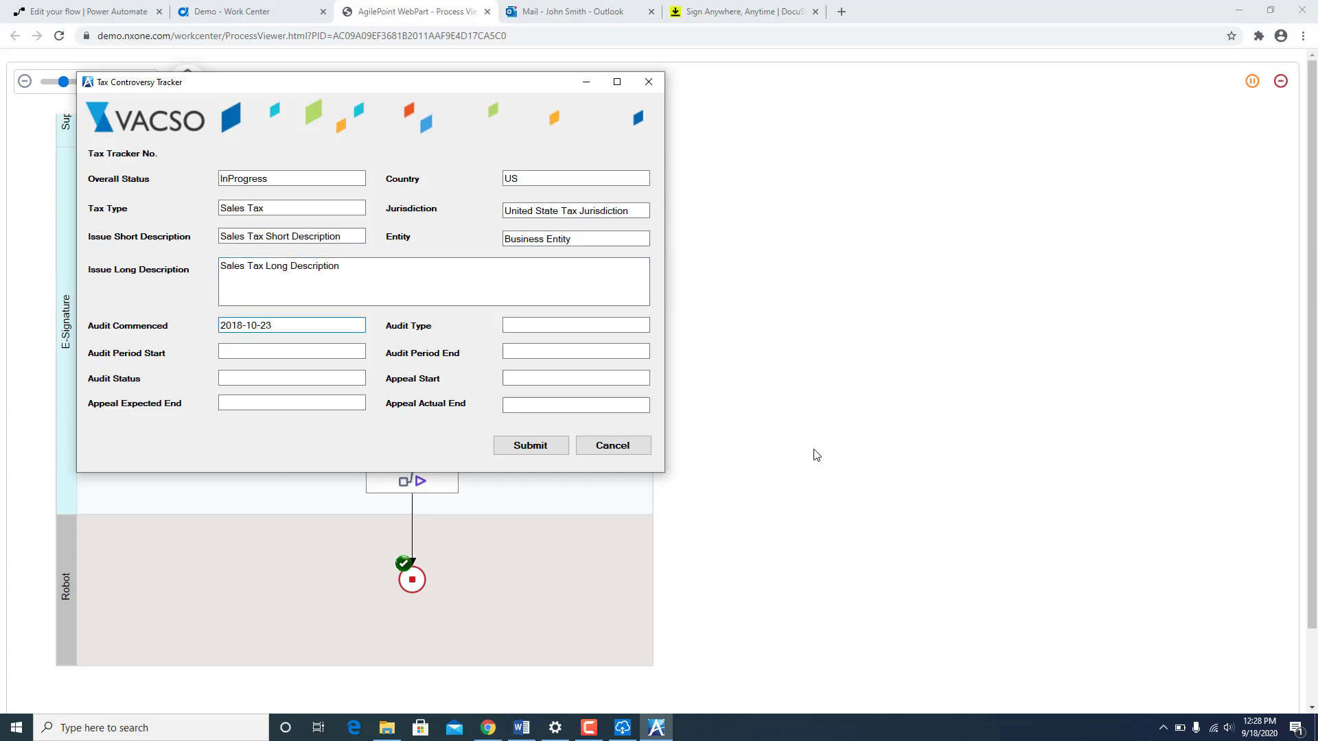
key("Tab")
type("Office Audit2018-10-23")
key("Tab")
type("2018-10-31")
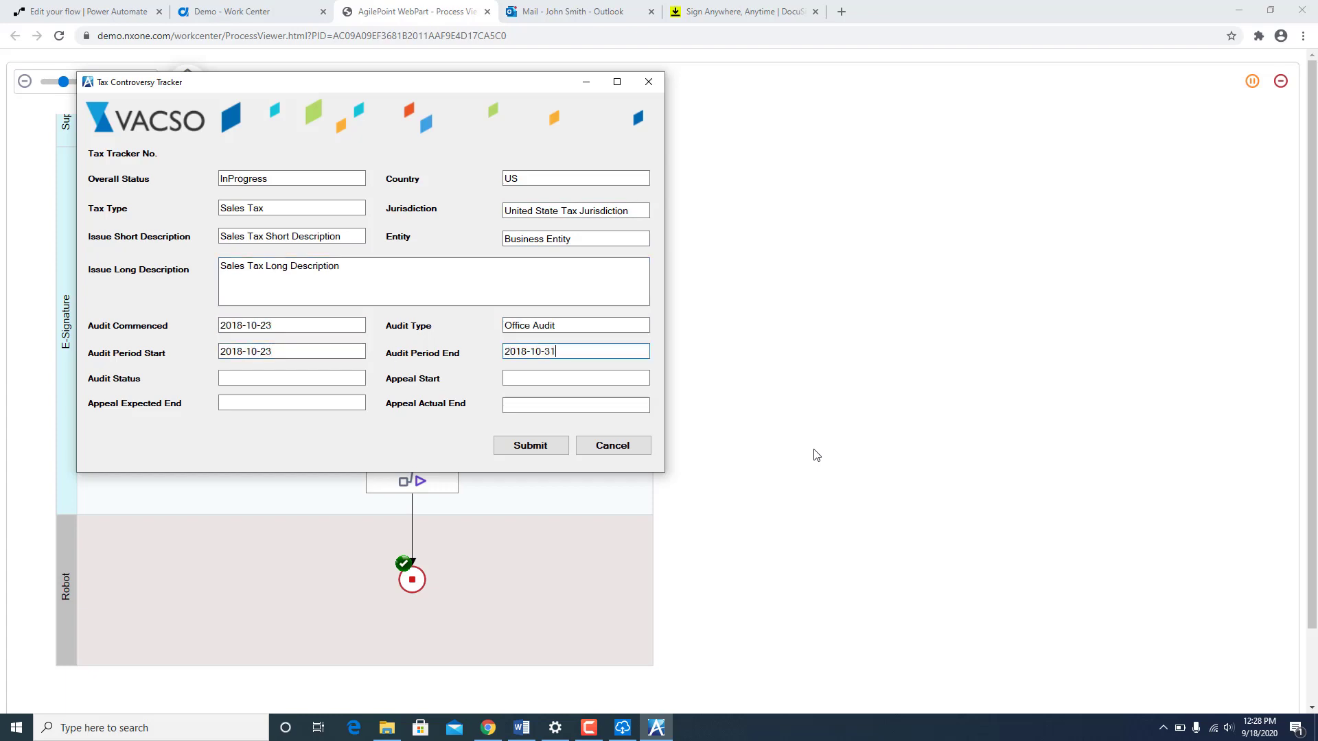
key("Tab")
type("InProgress")
key("Tab")
type("2018-10-25")
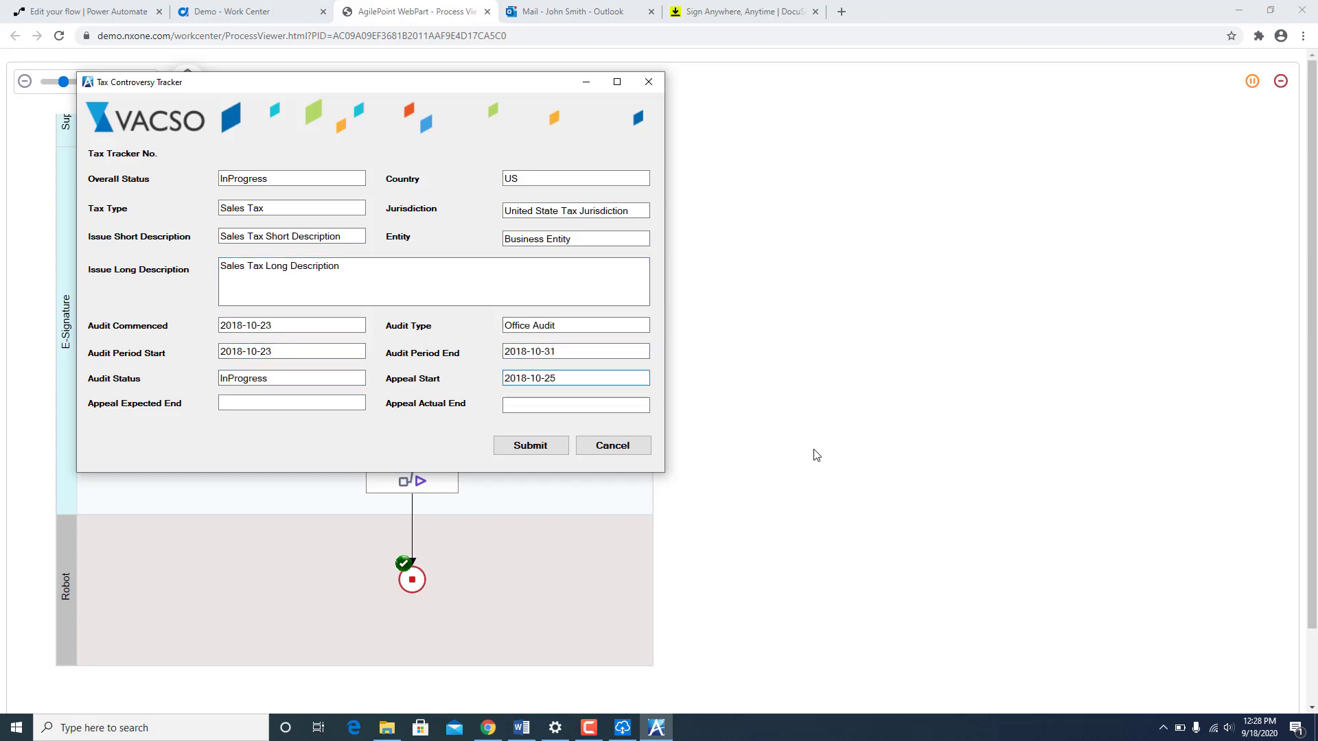
type("2018-10-27")
key("Tab")
type("2018-10-26")
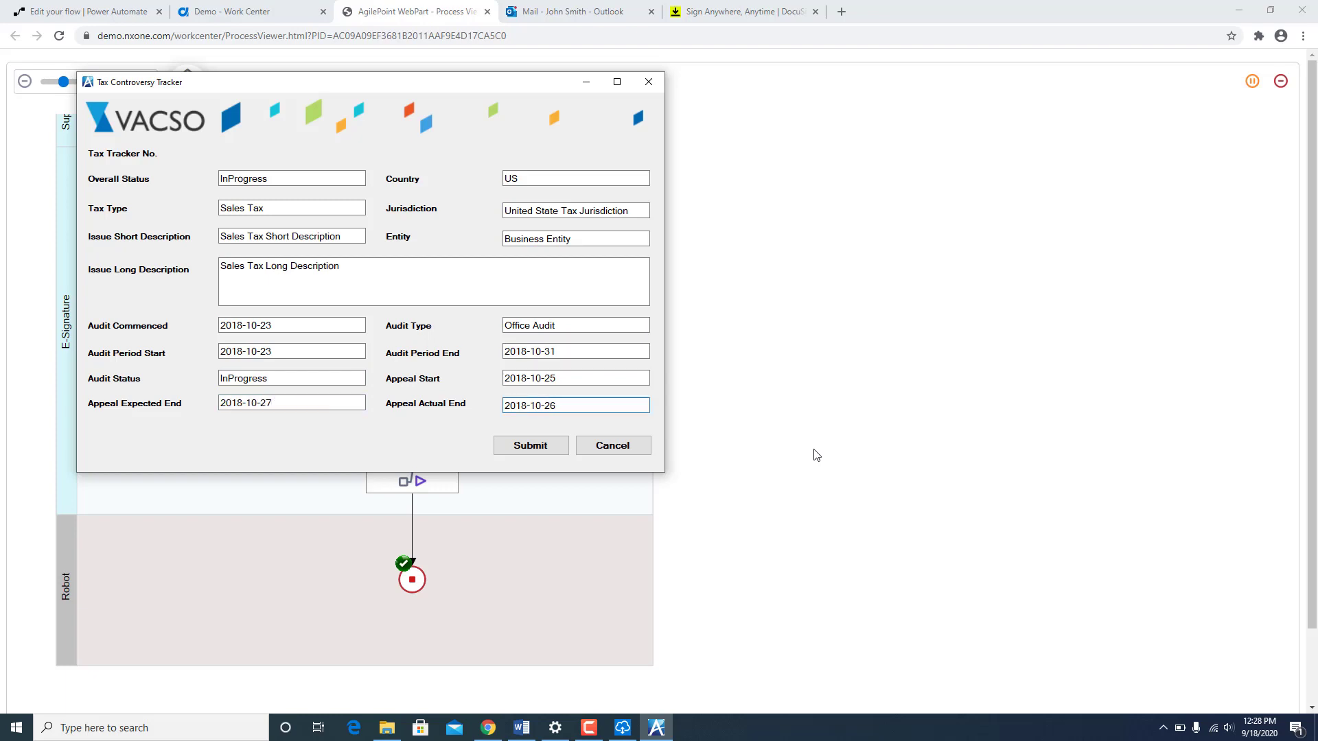
left_click(530, 446)
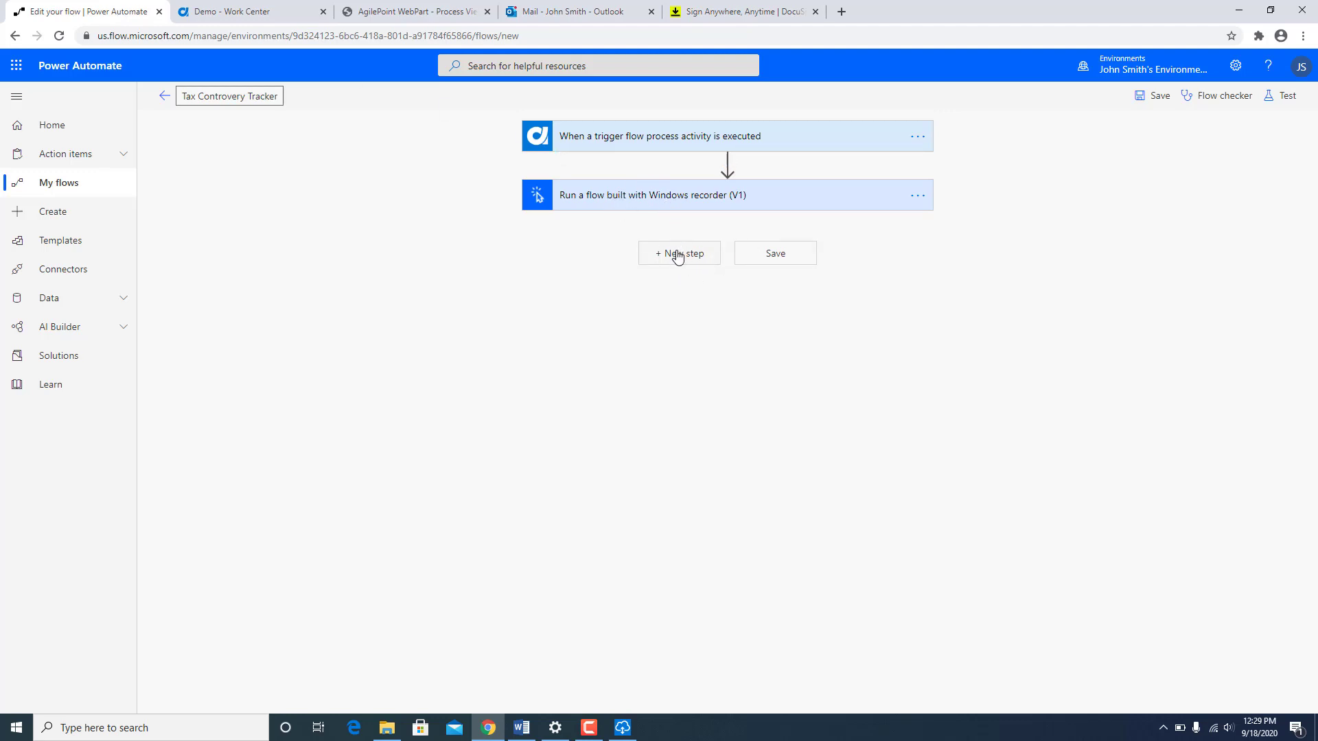
Step: Add a step after the Windows recorder action using the custom AgilePoint NX connector
left_click(678, 256)
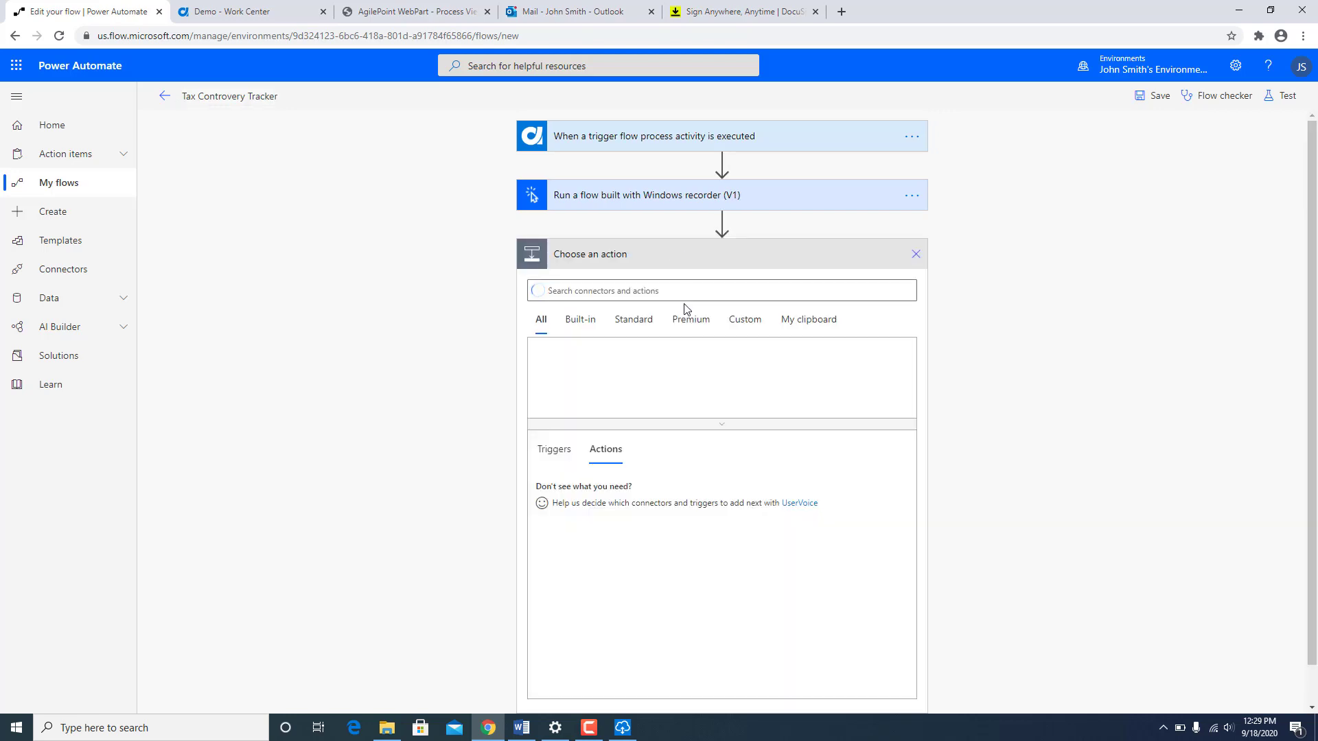
left_click(735, 329)
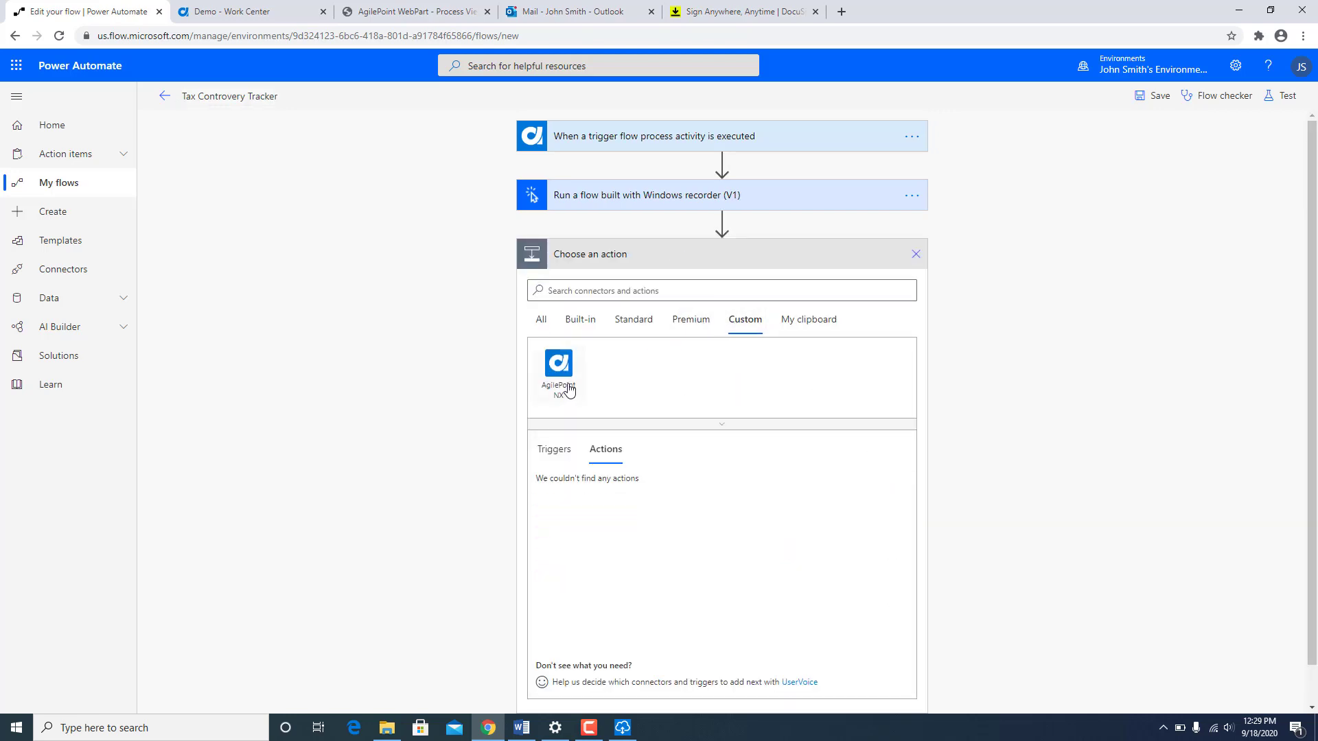
left_click(562, 381)
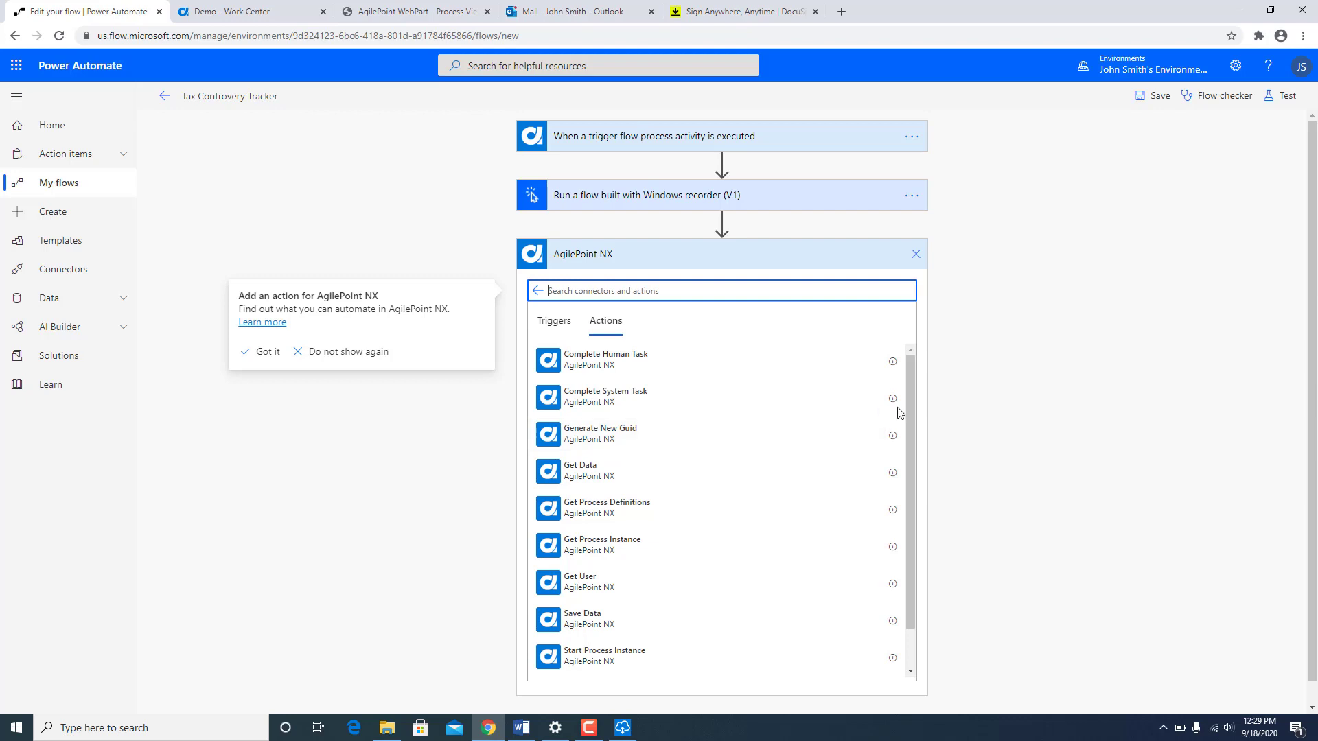
mouse_move(909, 414)
left_mouse_down()
mouse_move(910, 464)
mouse_move(927, 414)
left_mouse_up()
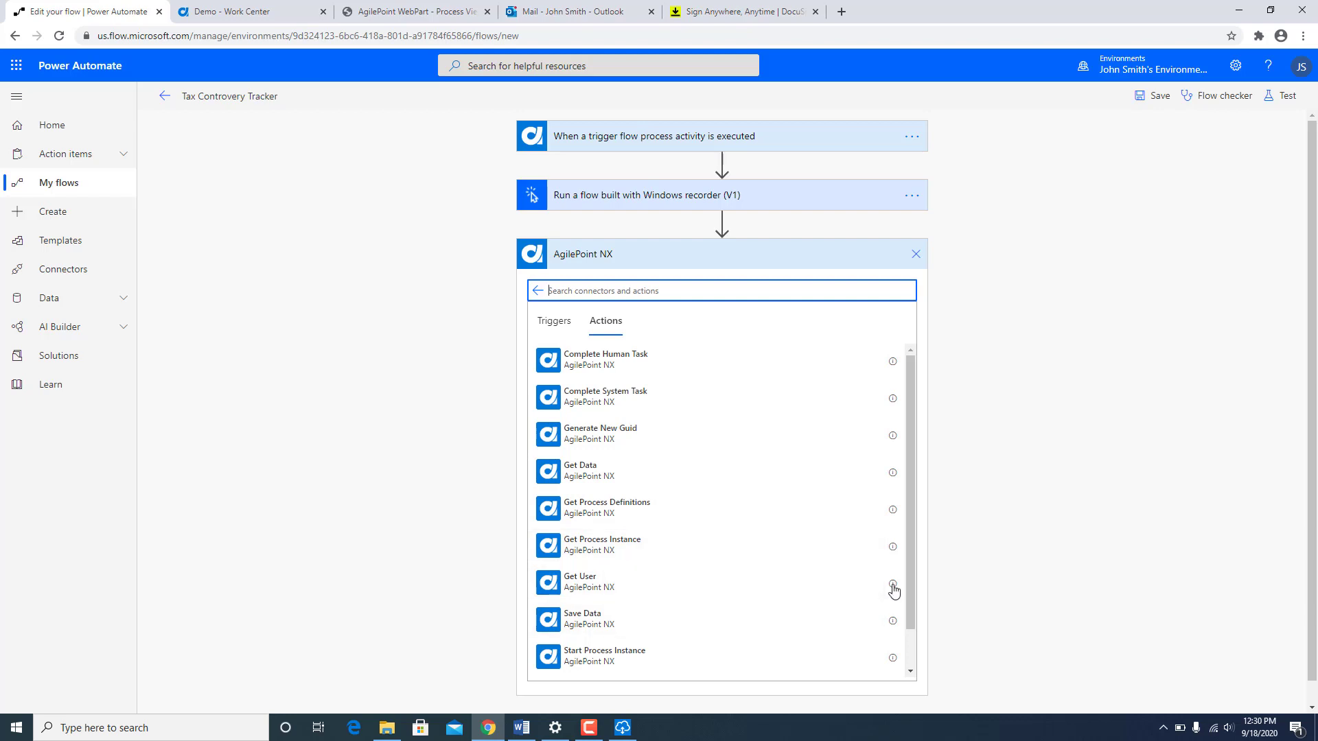
left_click_drag(909, 597, 907, 632)
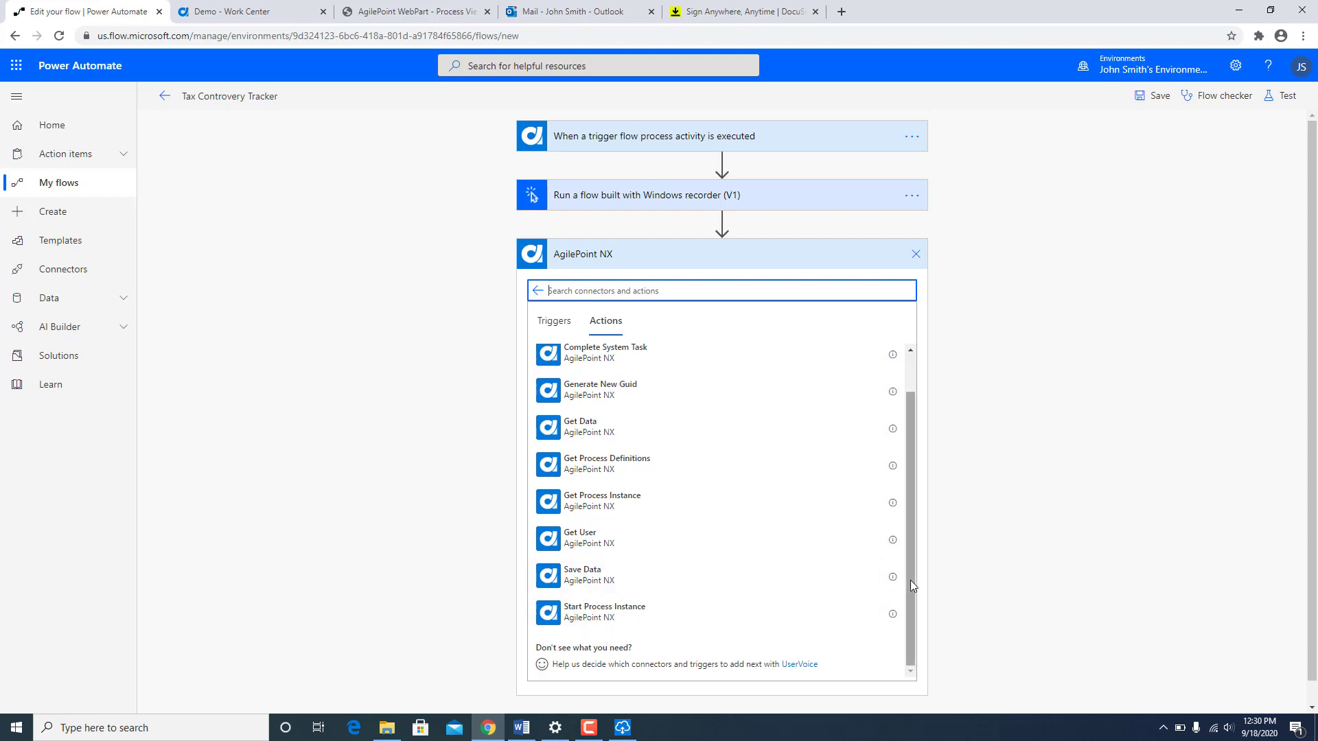
left_click_drag(910, 579, 907, 548)
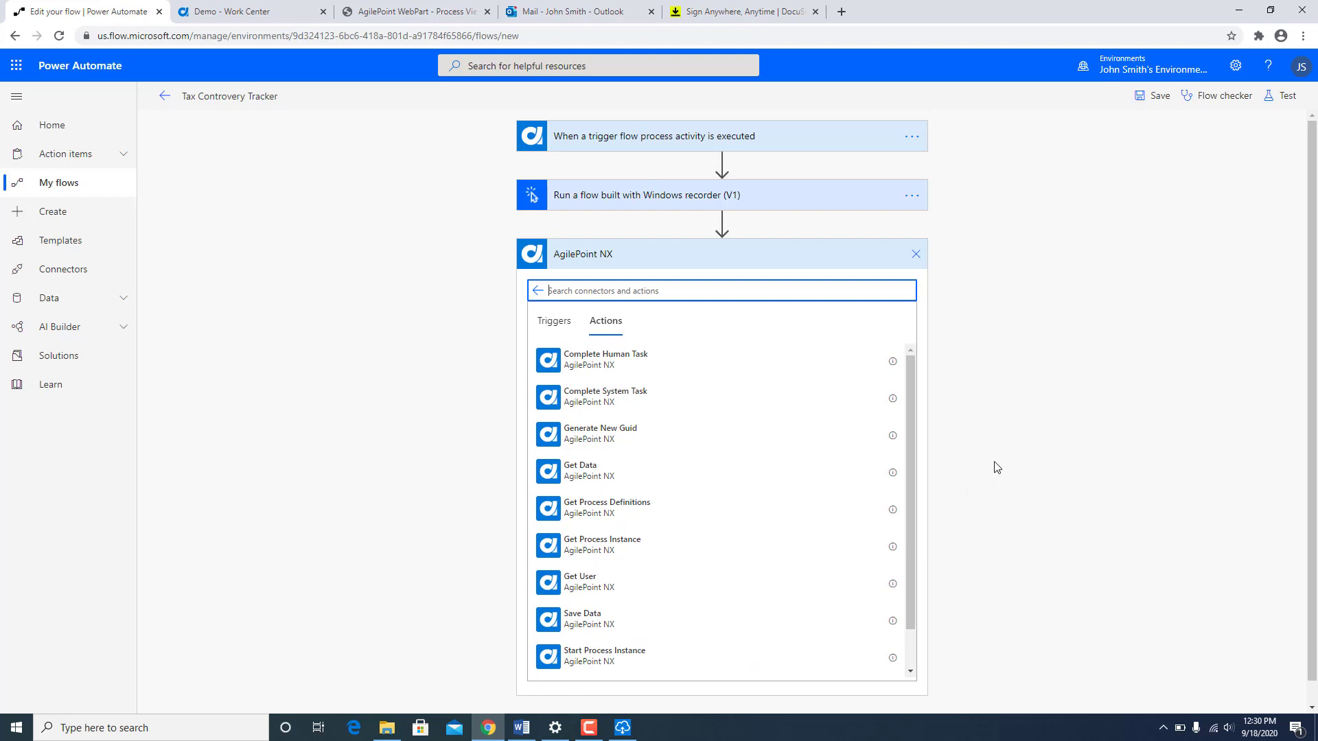